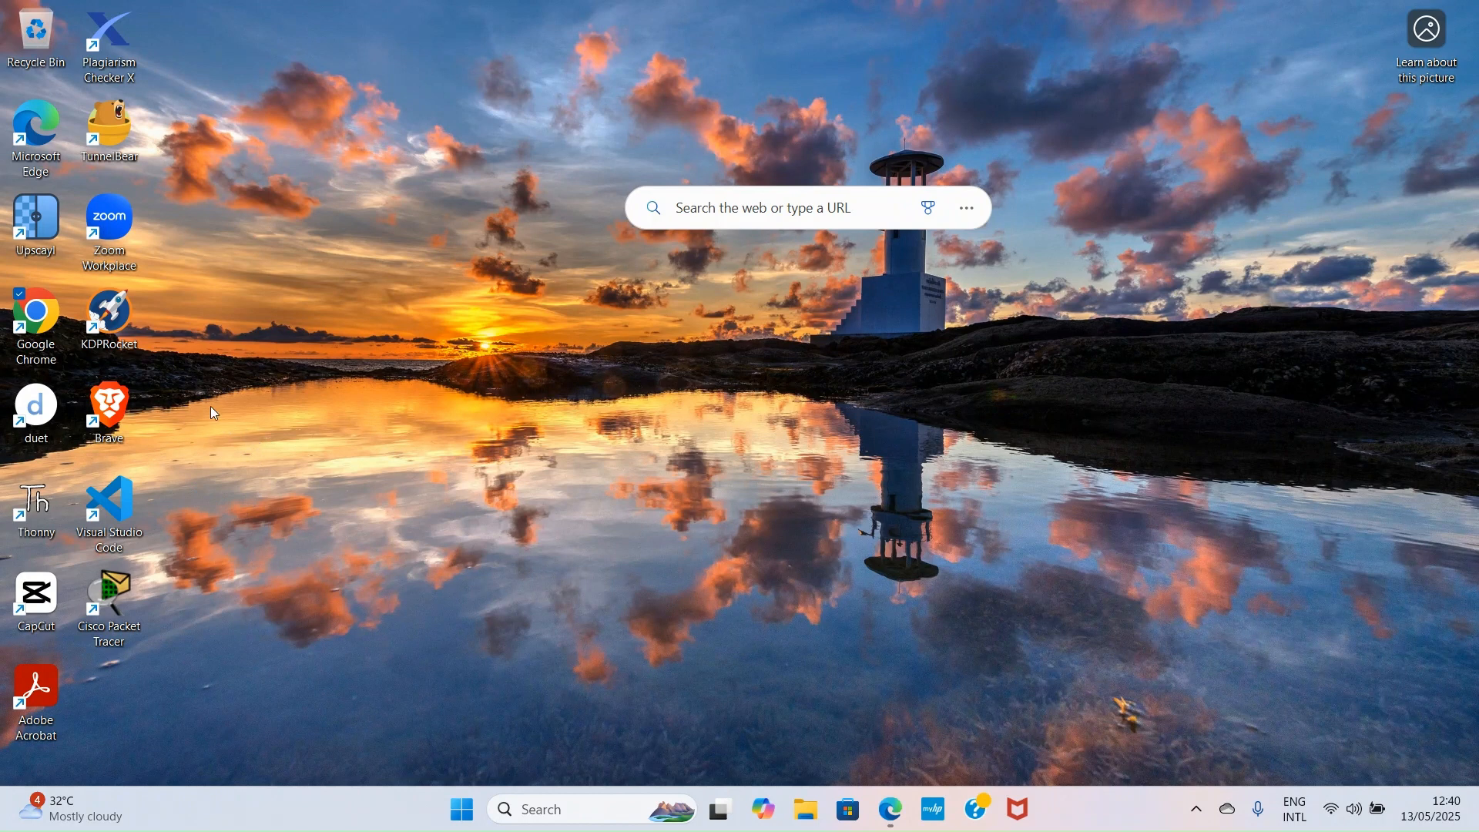
Open forms.google.com in Google Chrome and create a blank form, declining the introductory tour
double_click(55, 324)
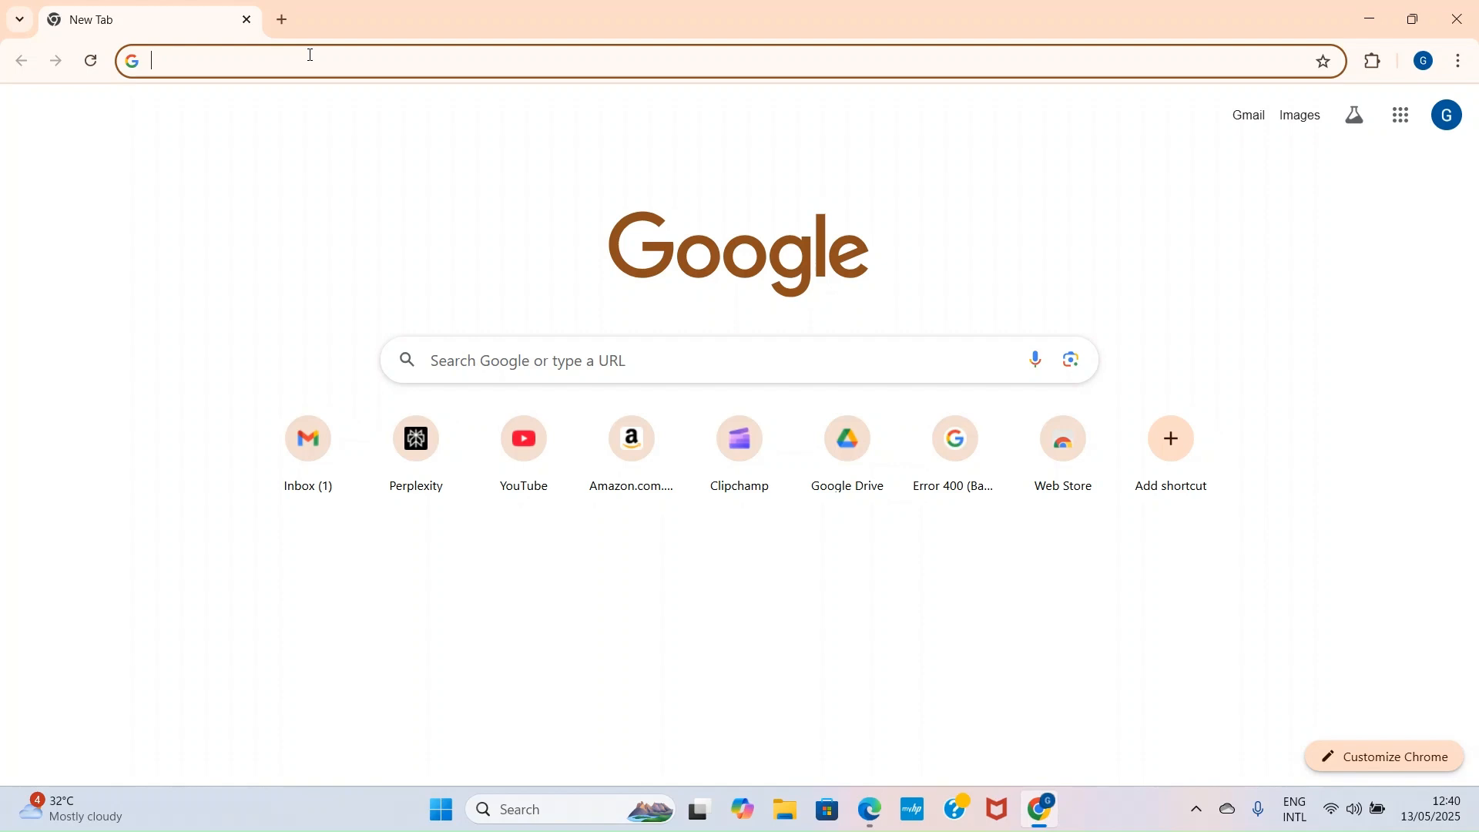
type("forms.google.com")
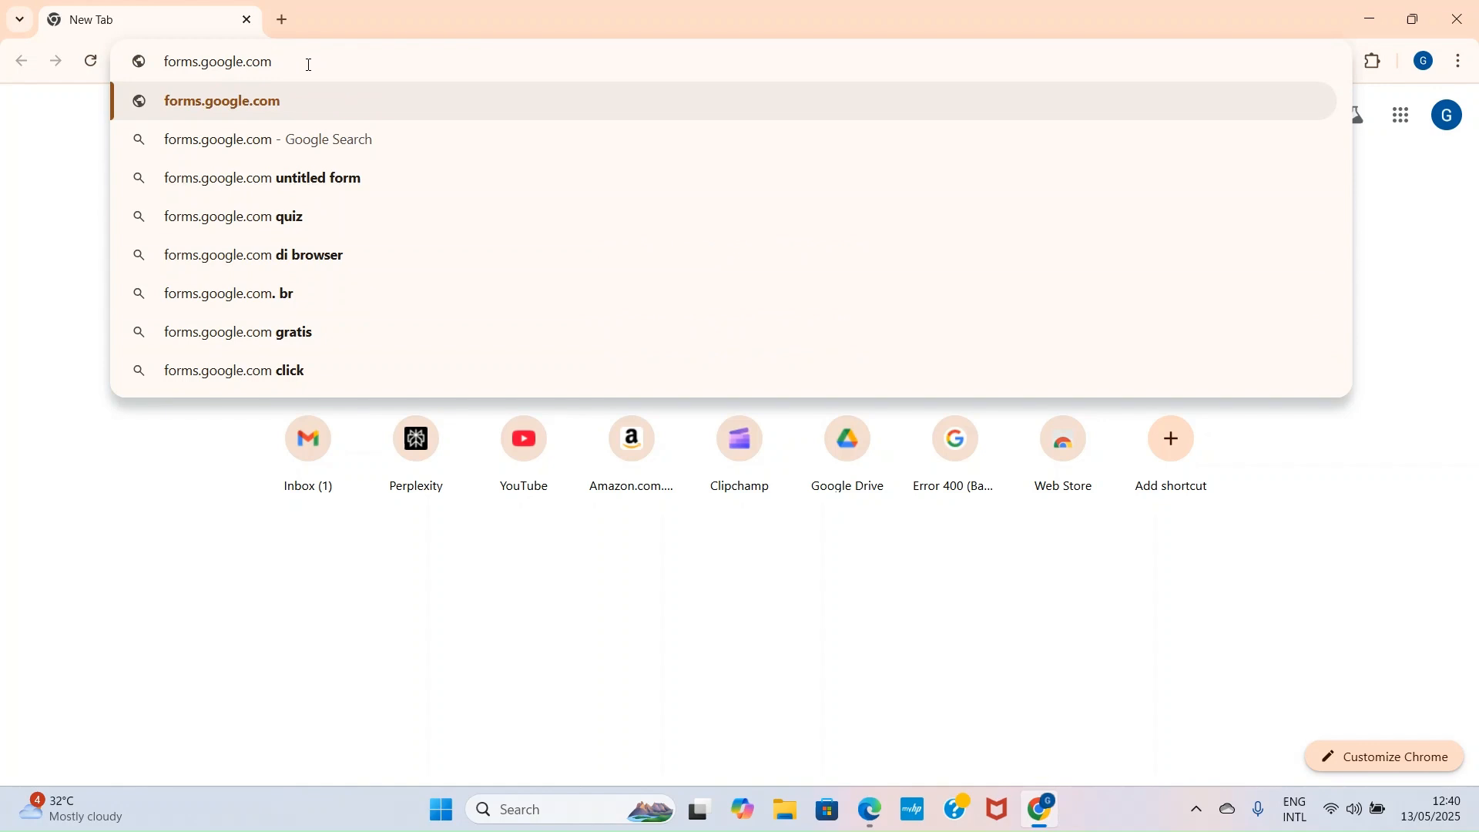
key("Return")
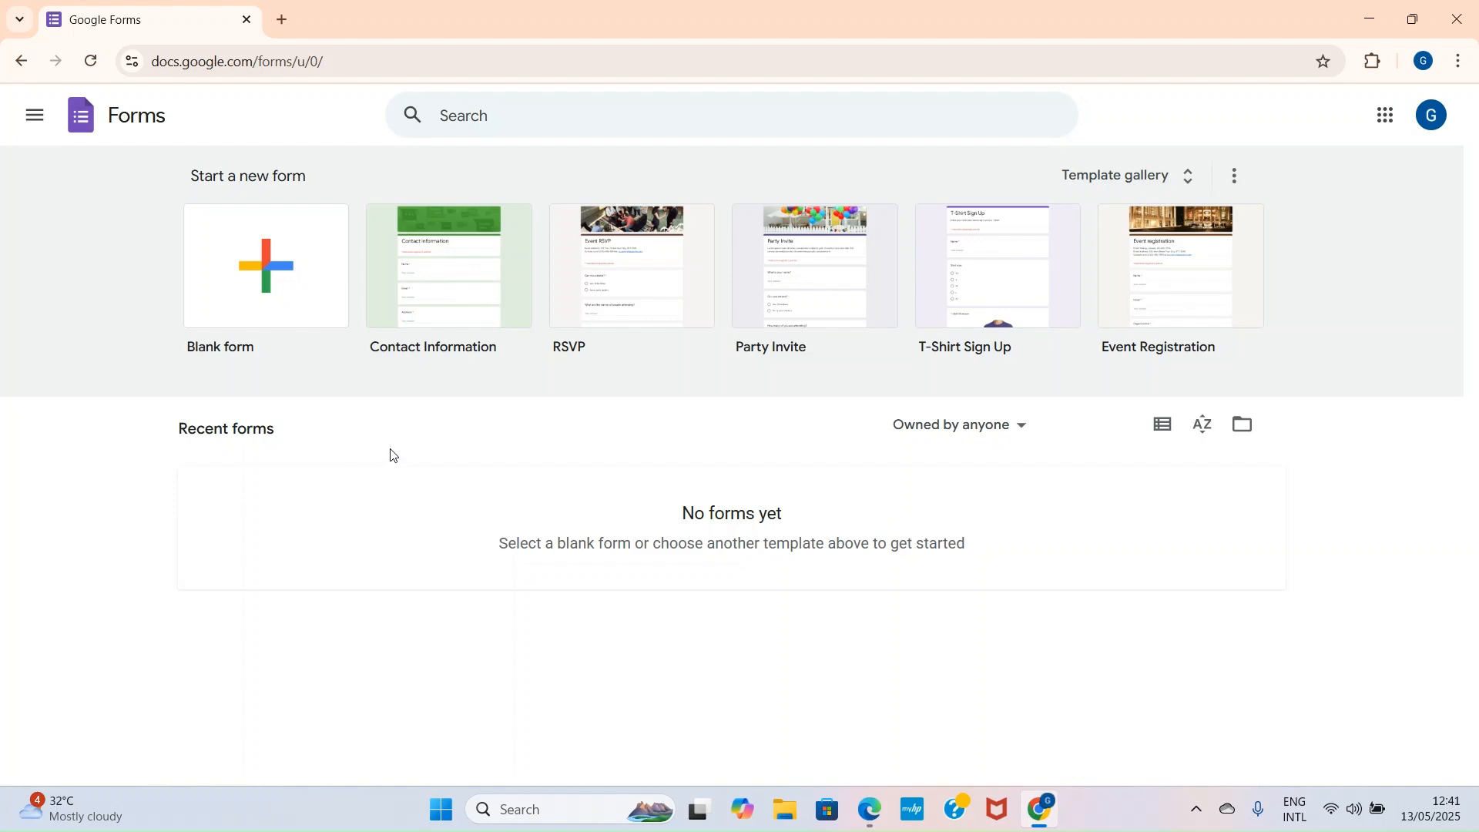
left_click(266, 292)
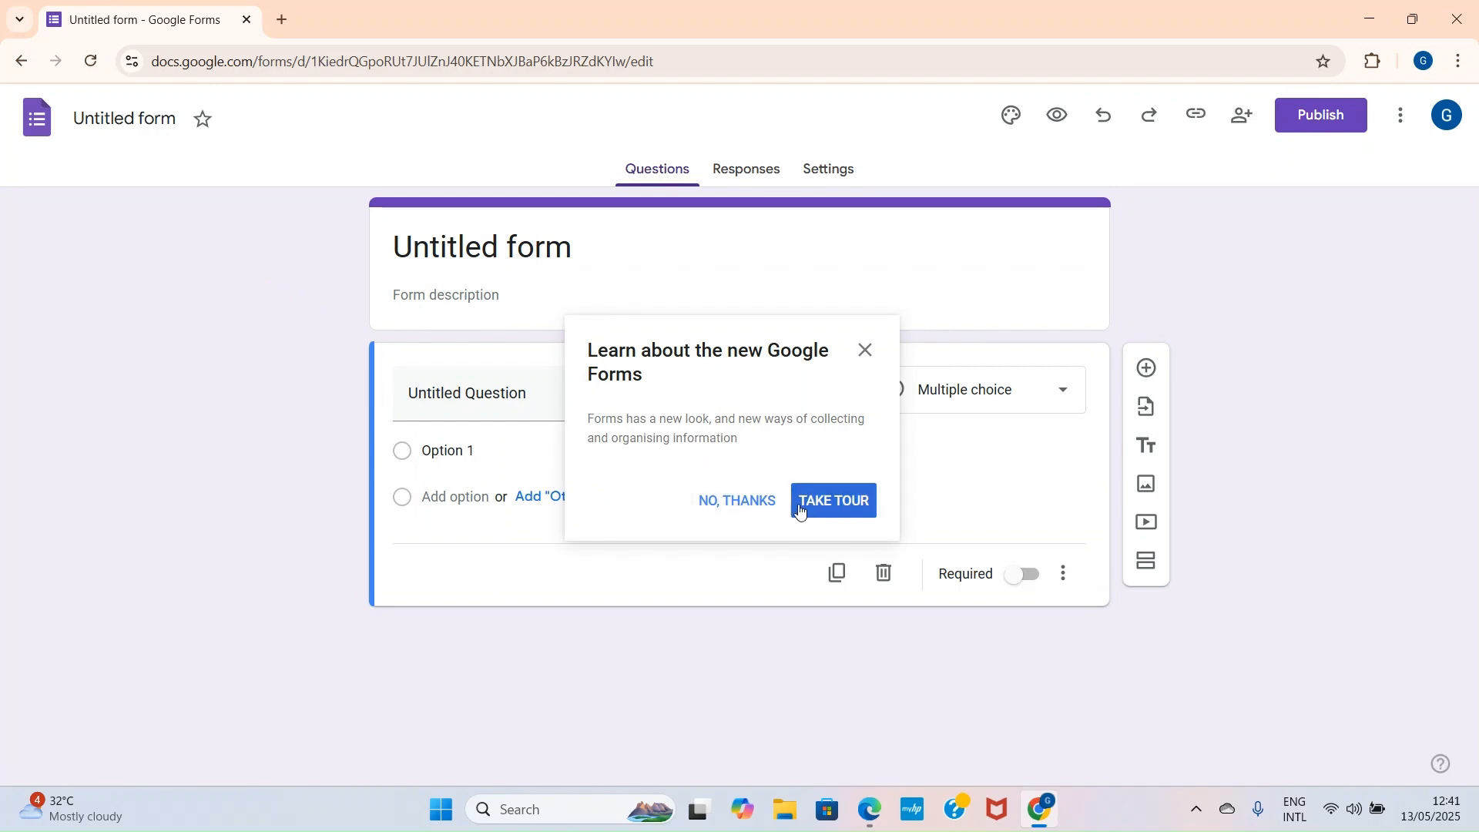
left_click(761, 508)
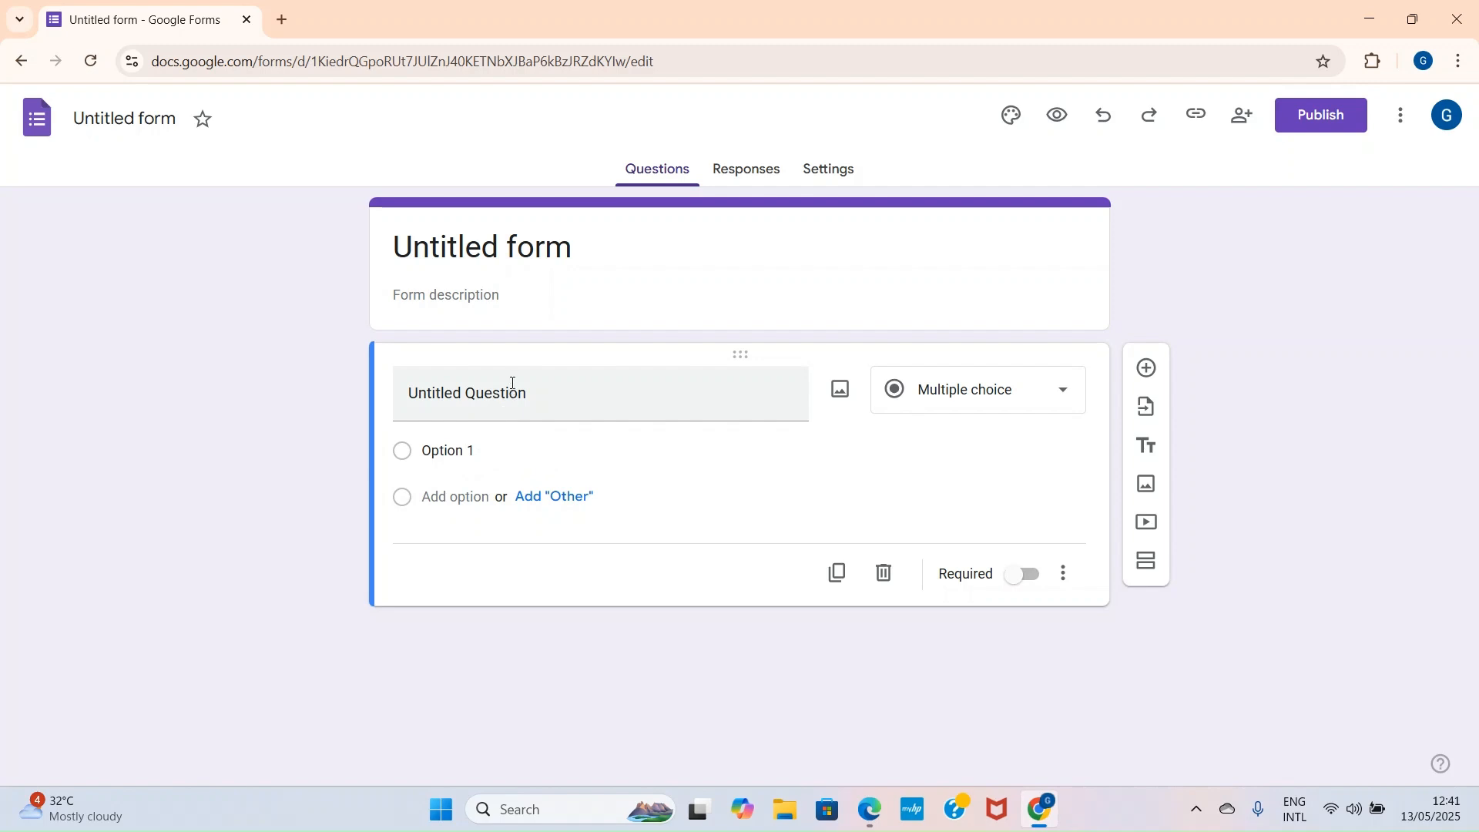
Enable the progress bar in the form's presentation settings
left_click(828, 170)
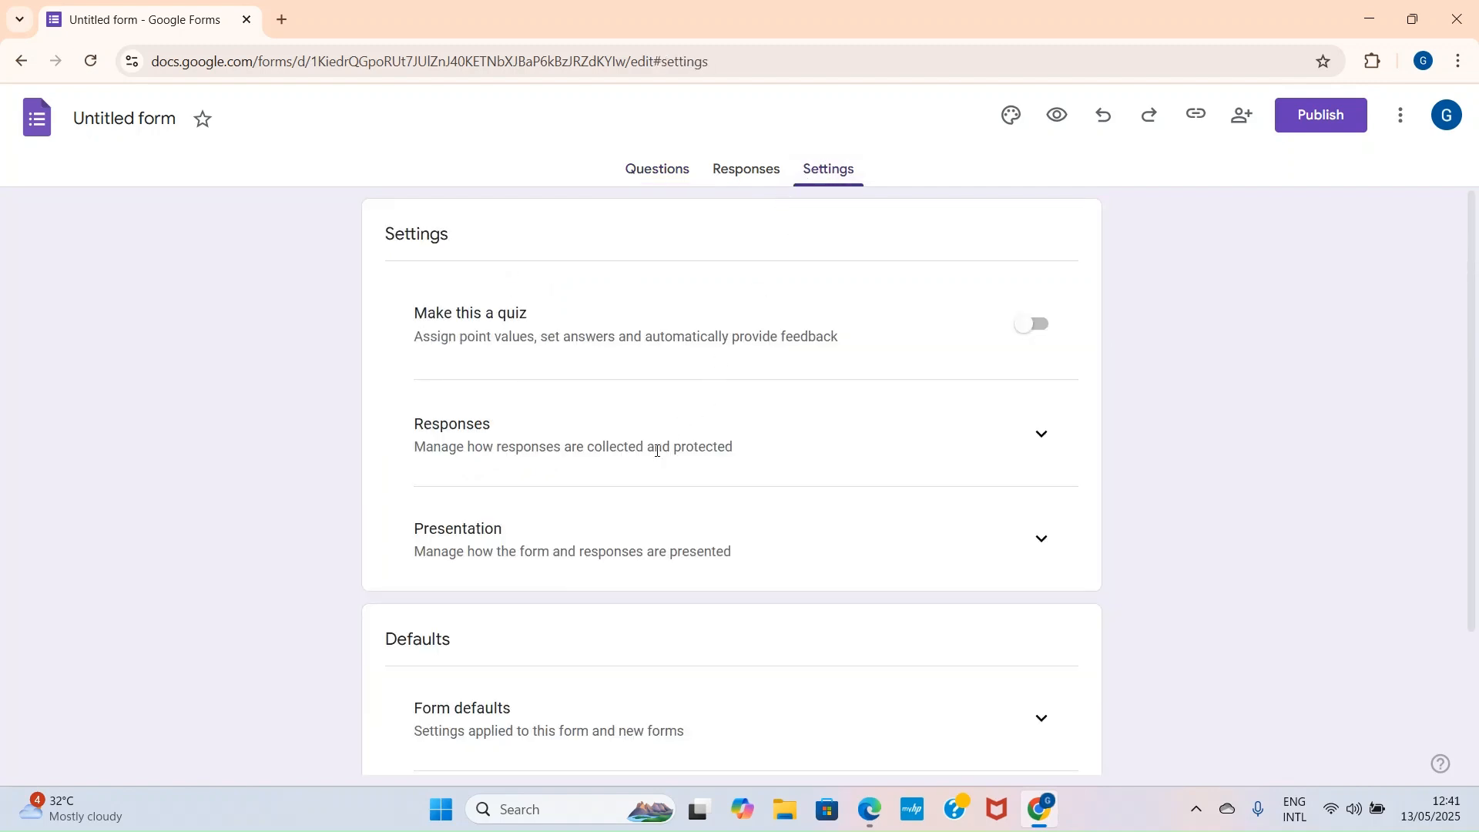
scroll(657, 451, "down", 3)
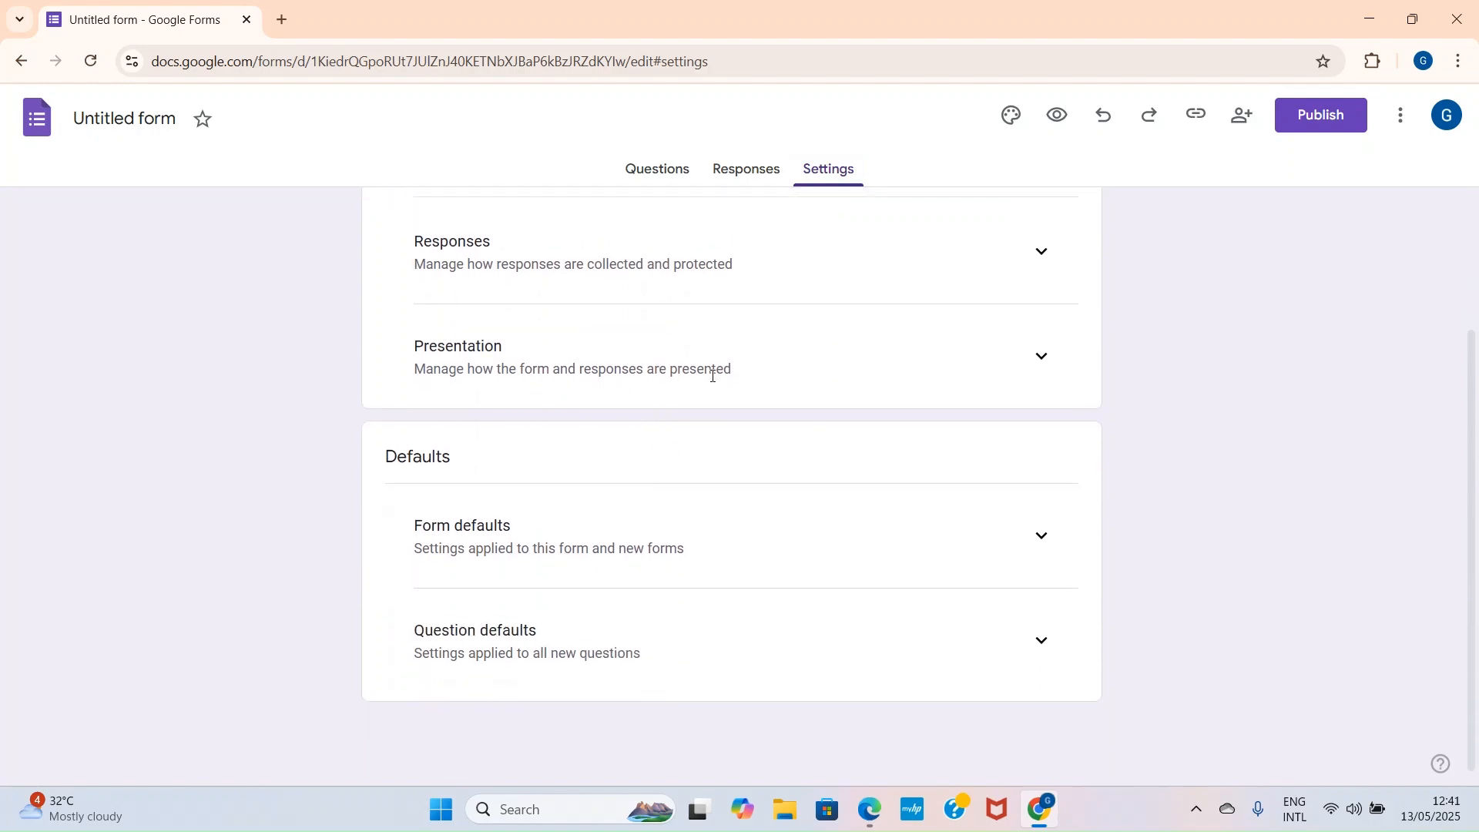
left_click(1042, 370)
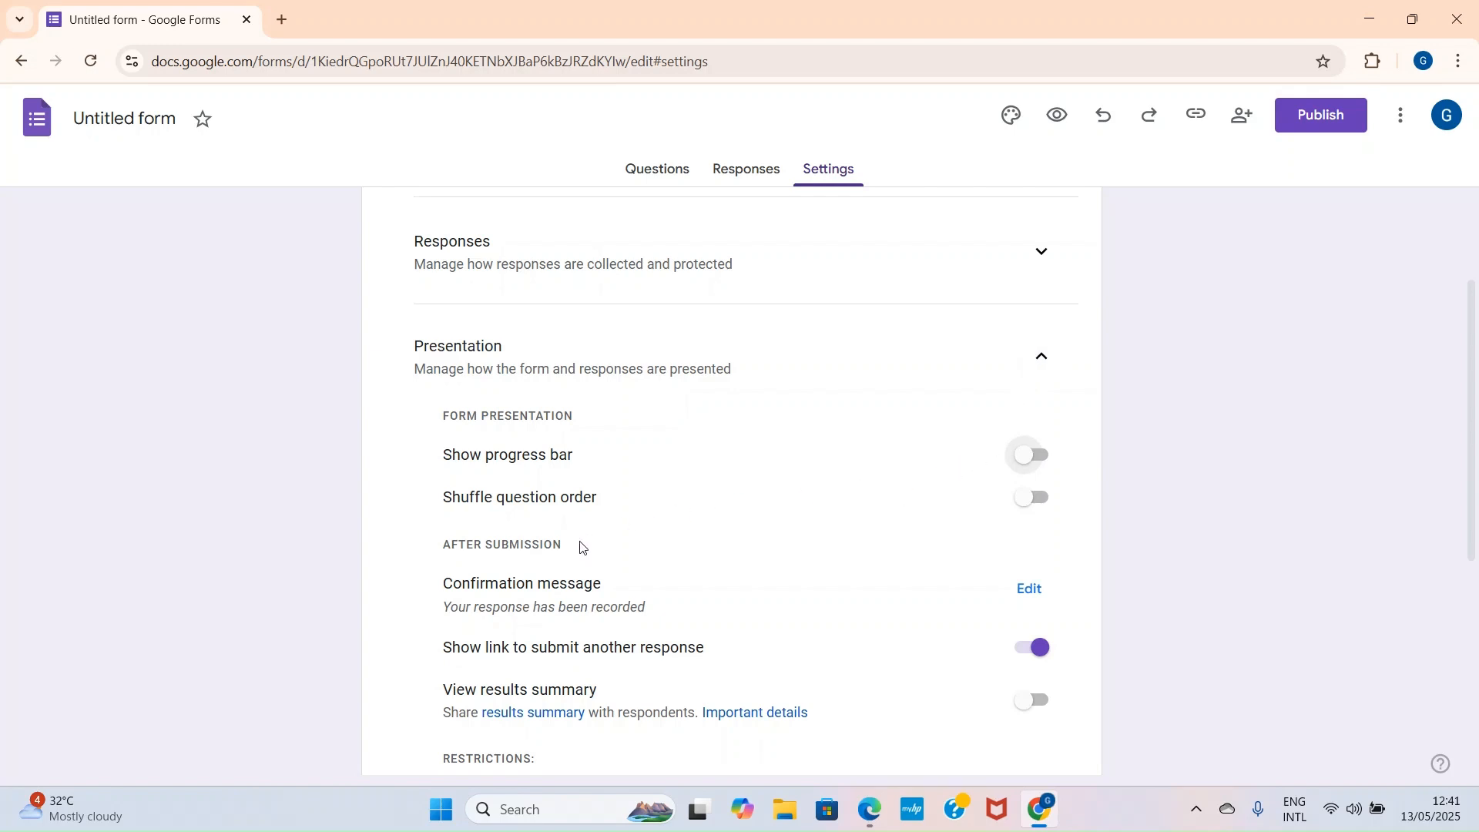
scroll(623, 603, "down", 1)
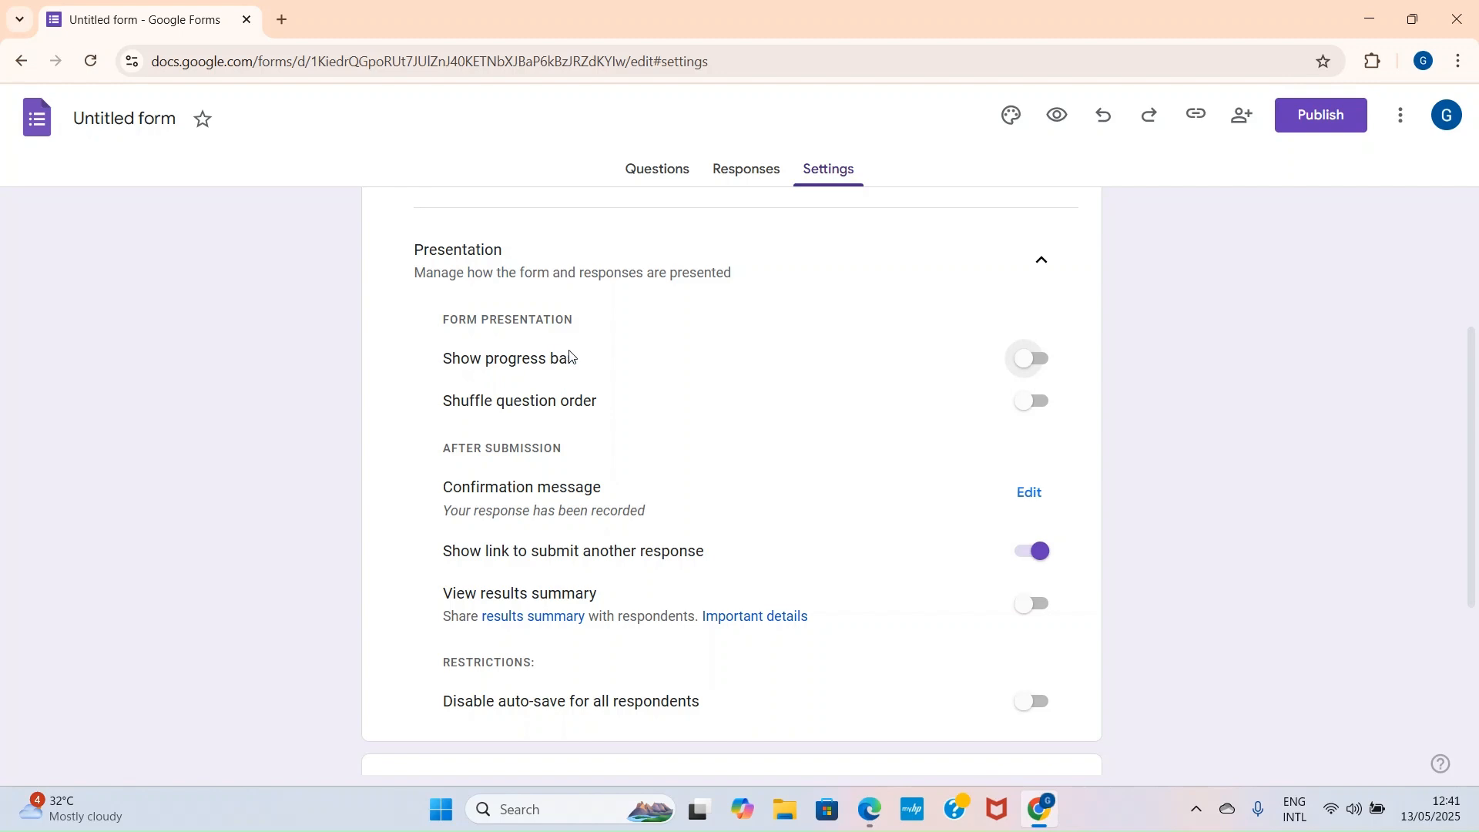
left_click(1044, 362)
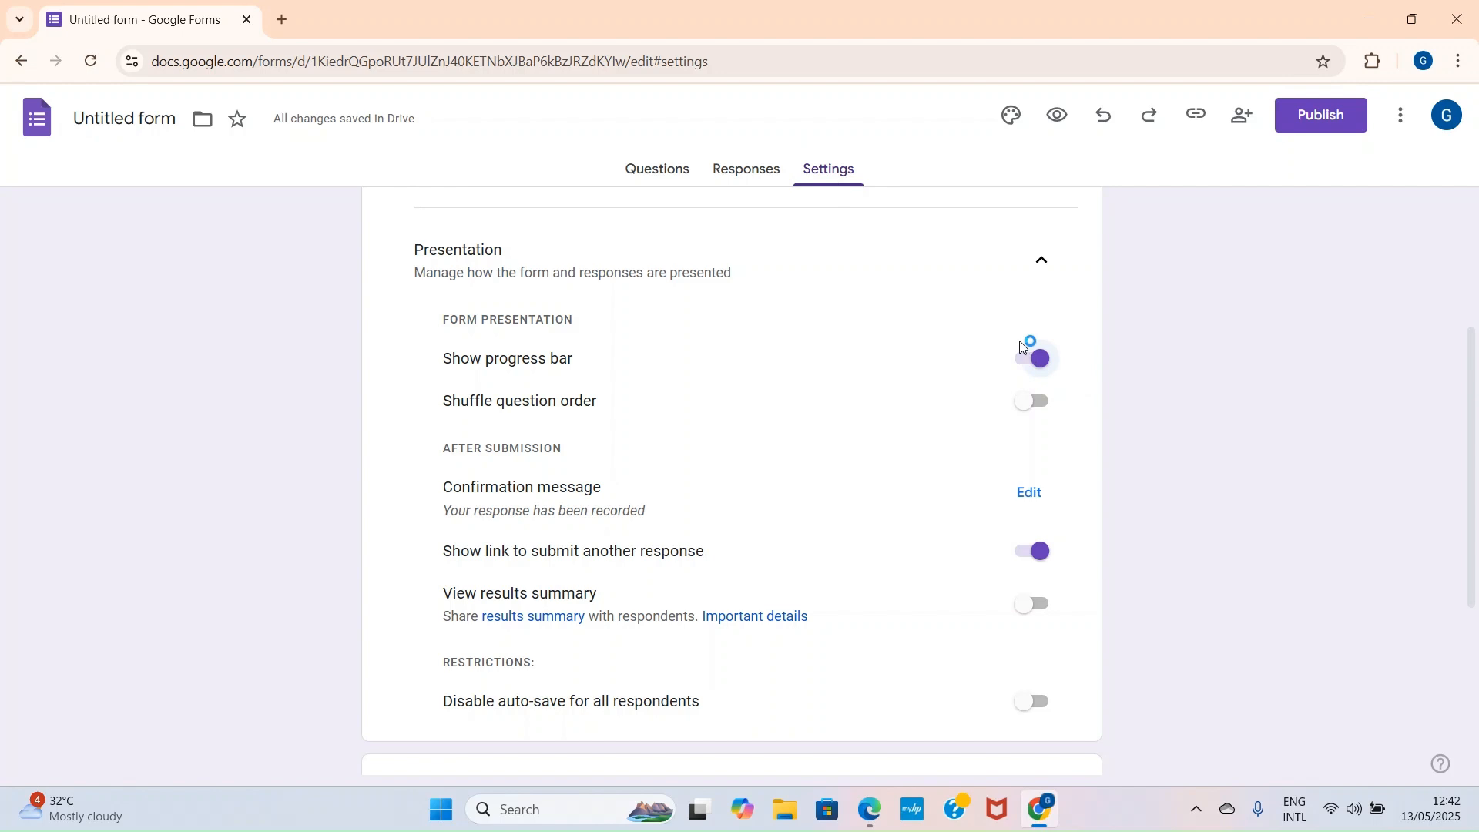
Title the form "Making Money Online" and make the title bold
left_click(653, 171)
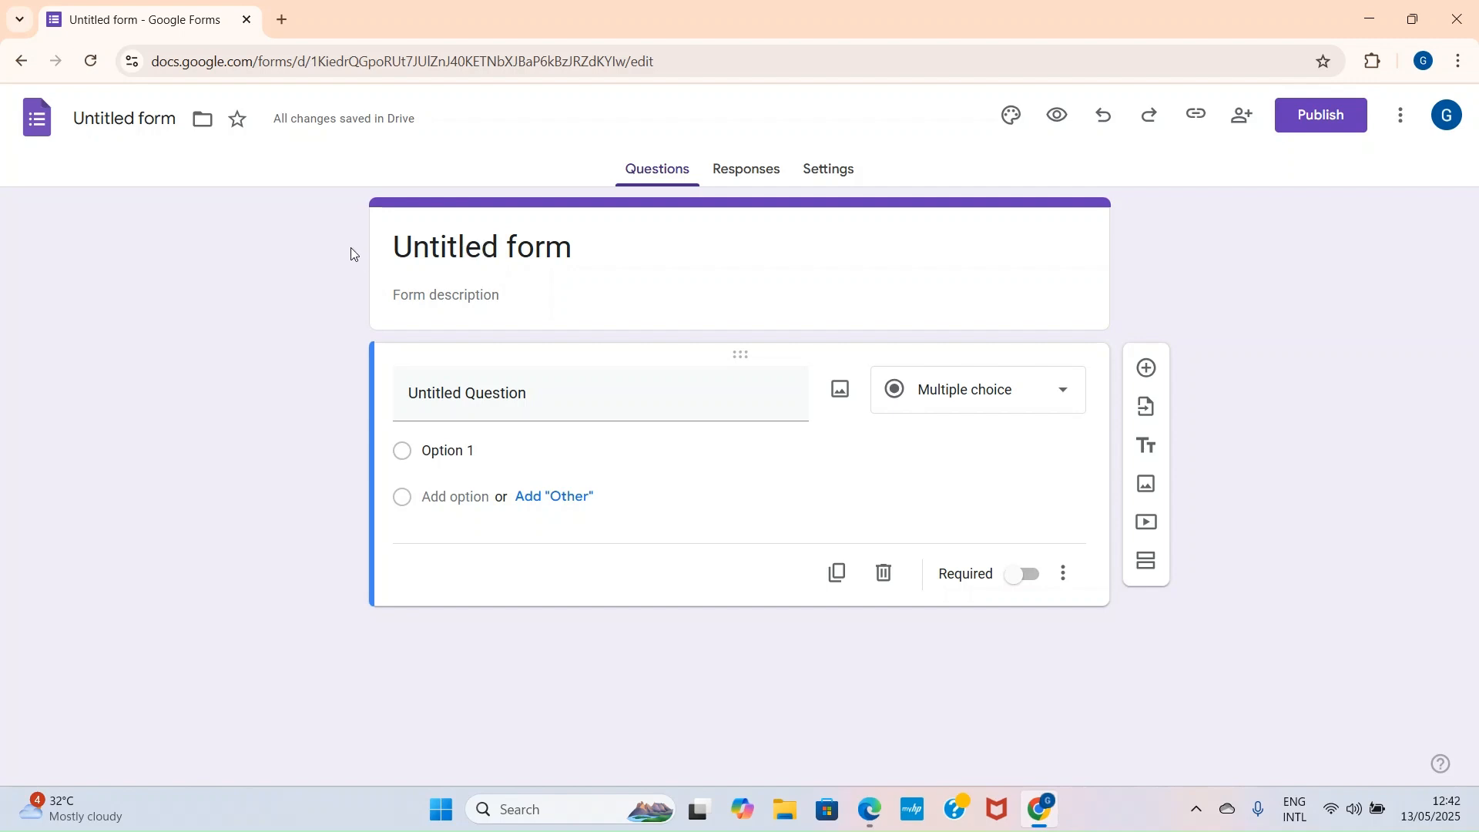
left_click(528, 253)
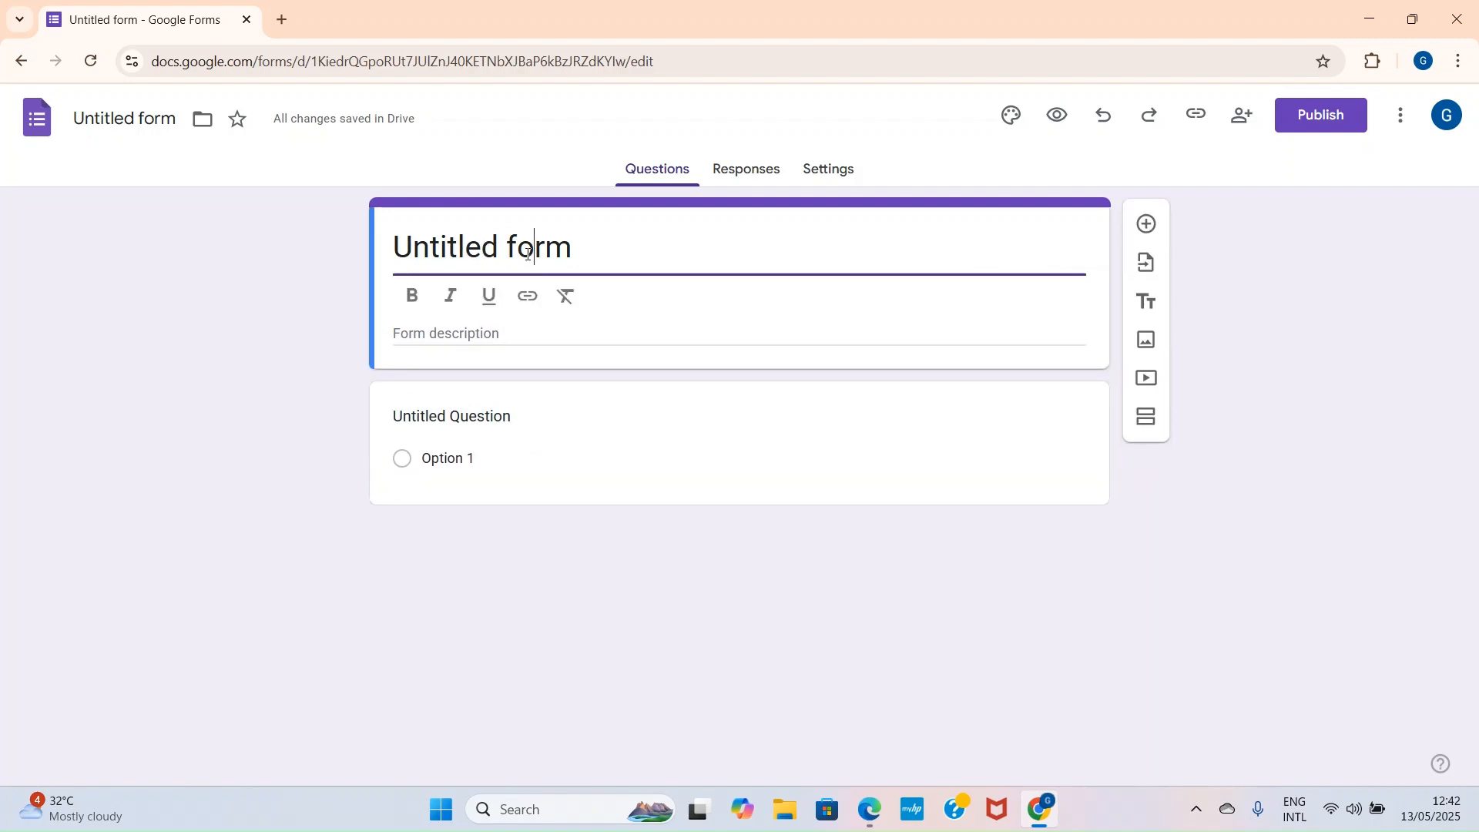
triple_click(528, 253)
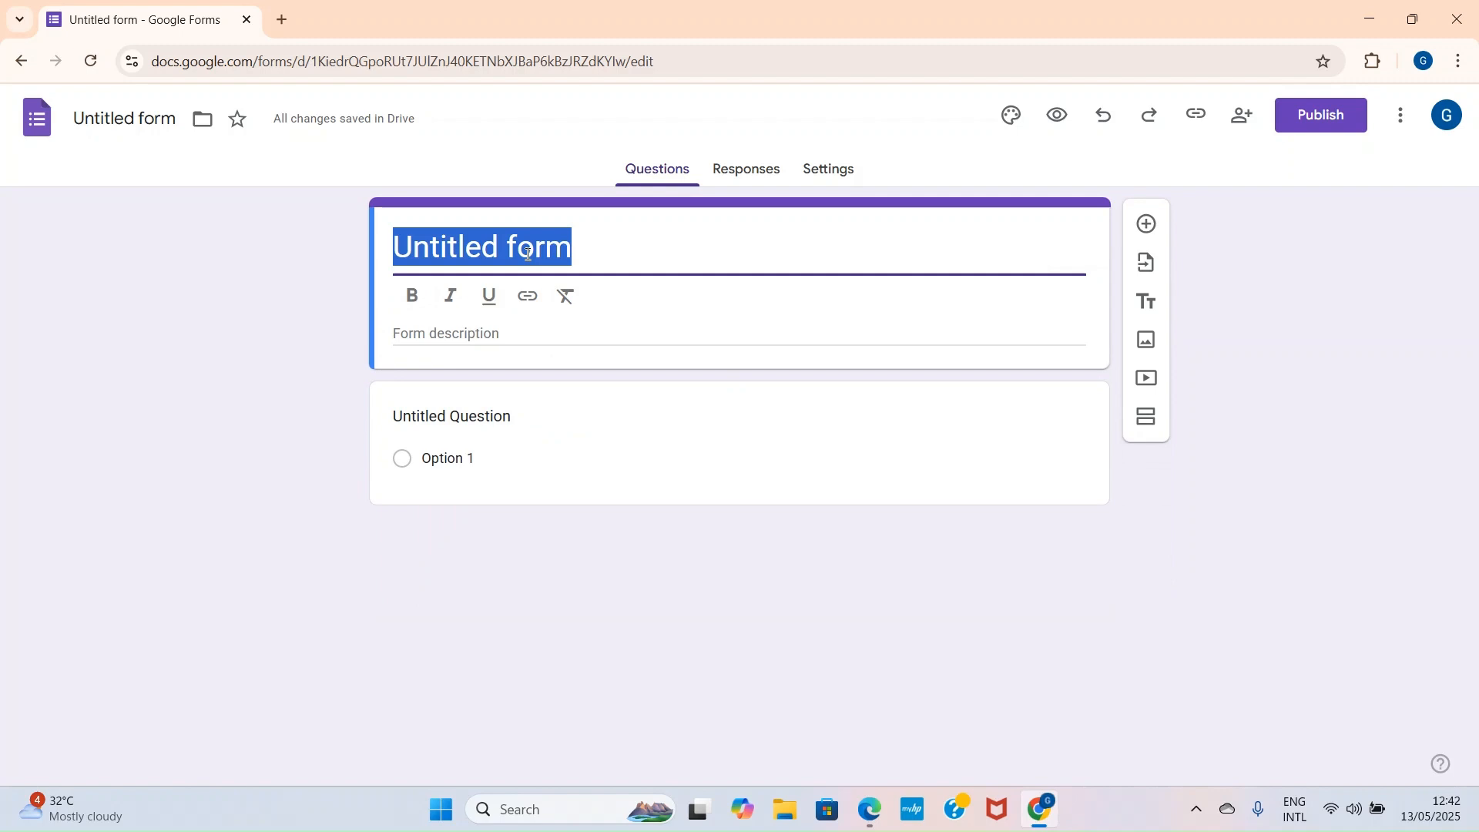
type("Makin")
key("BackSpace")
type("f")
key("BackSpace")
type("g Money Online")
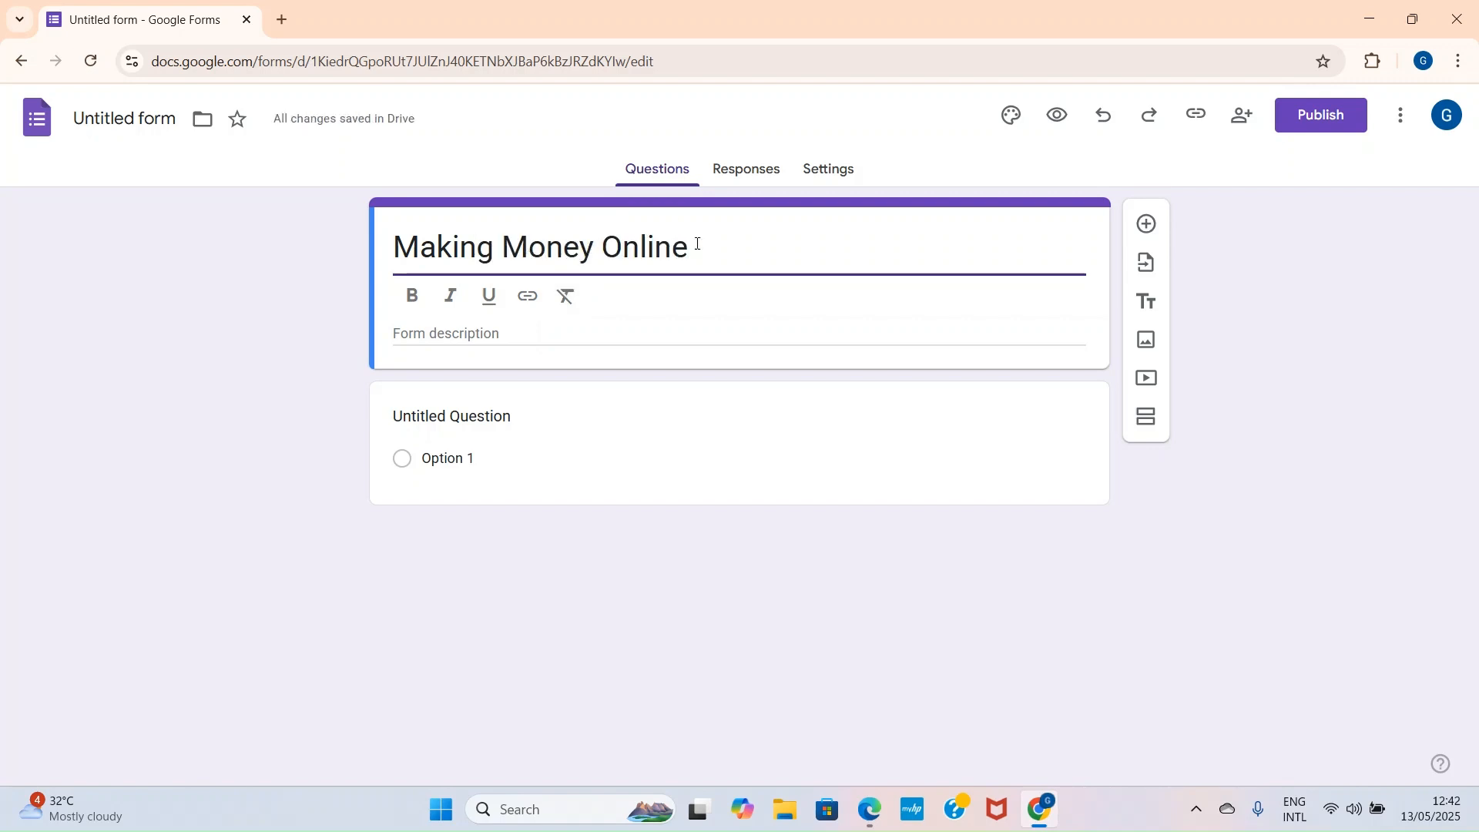
left_click_drag(701, 248, 395, 248)
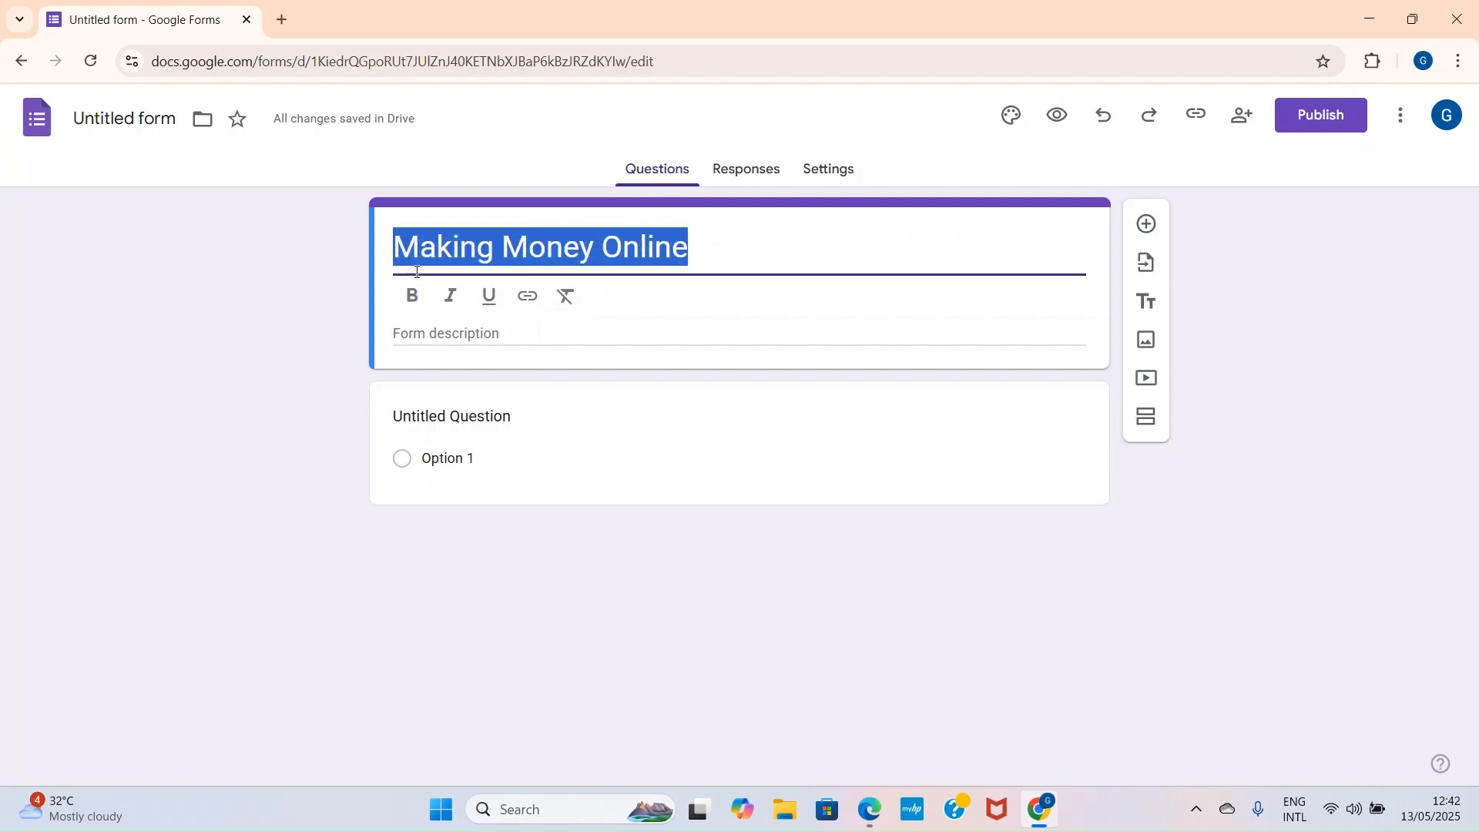
left_click(420, 304)
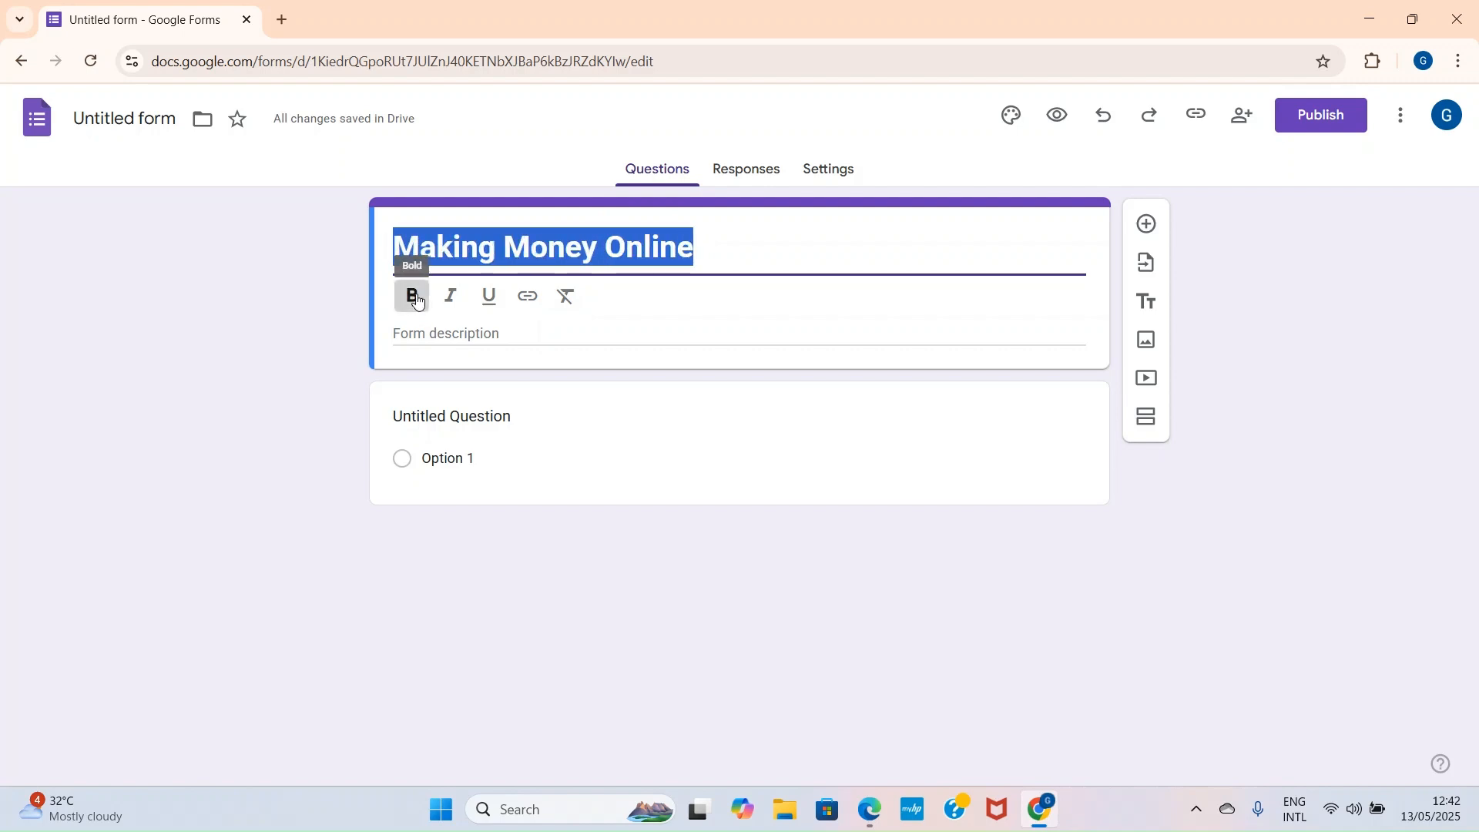
Try italic and underline formatting on the form title, and remove both
left_click(450, 297)
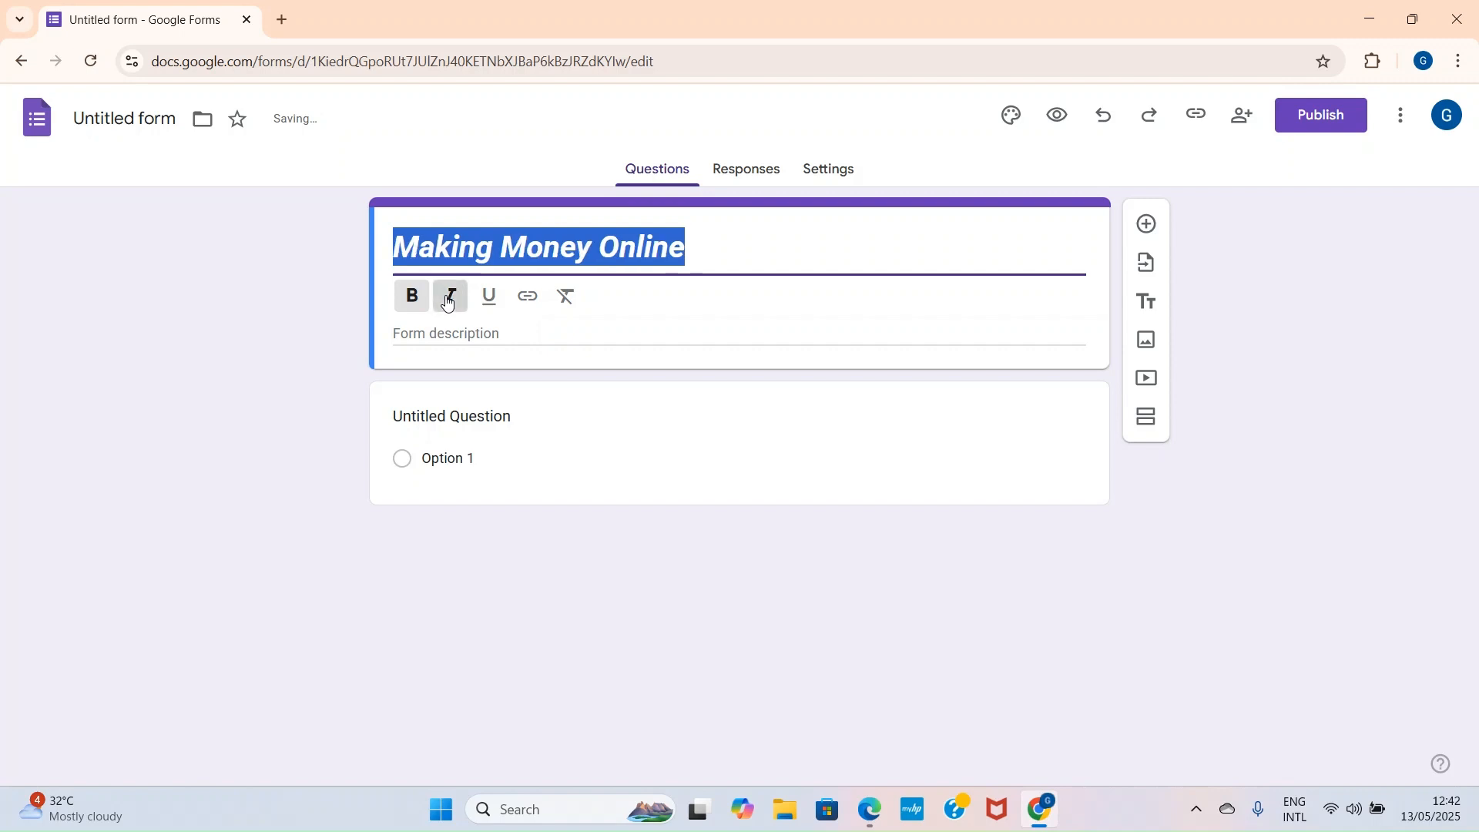
left_click(487, 304)
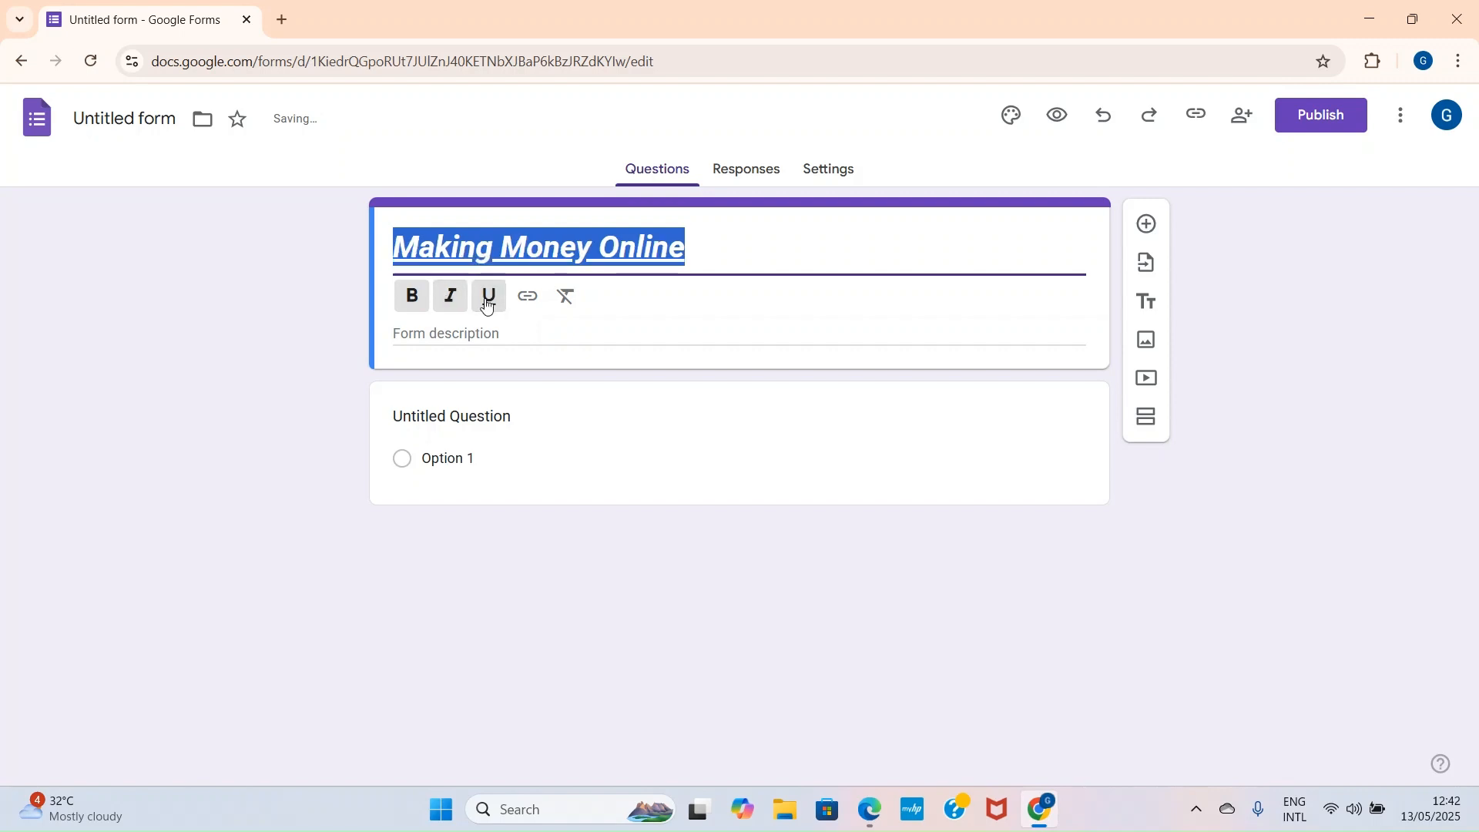
left_click(486, 303)
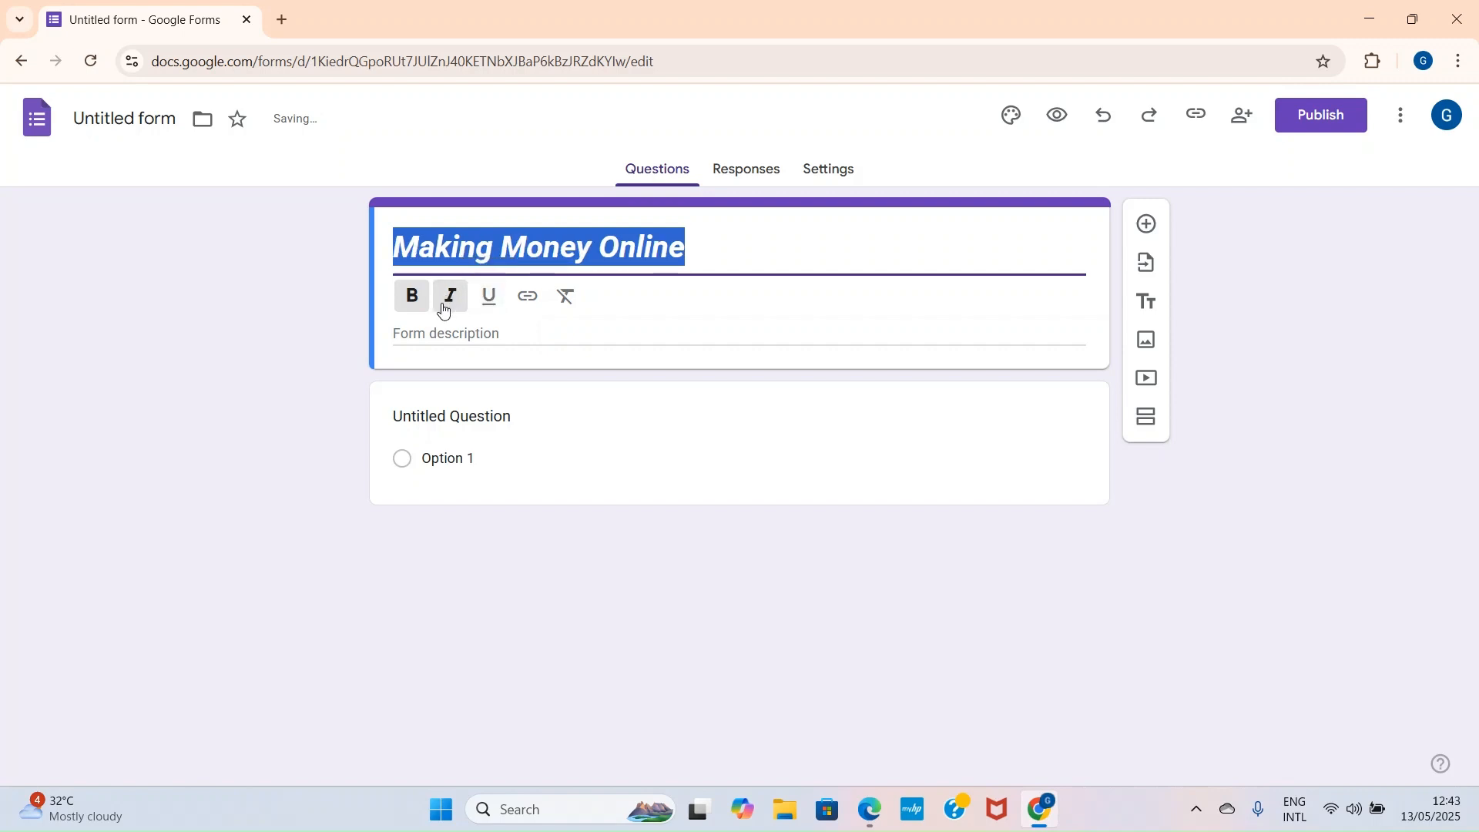
left_click(450, 299)
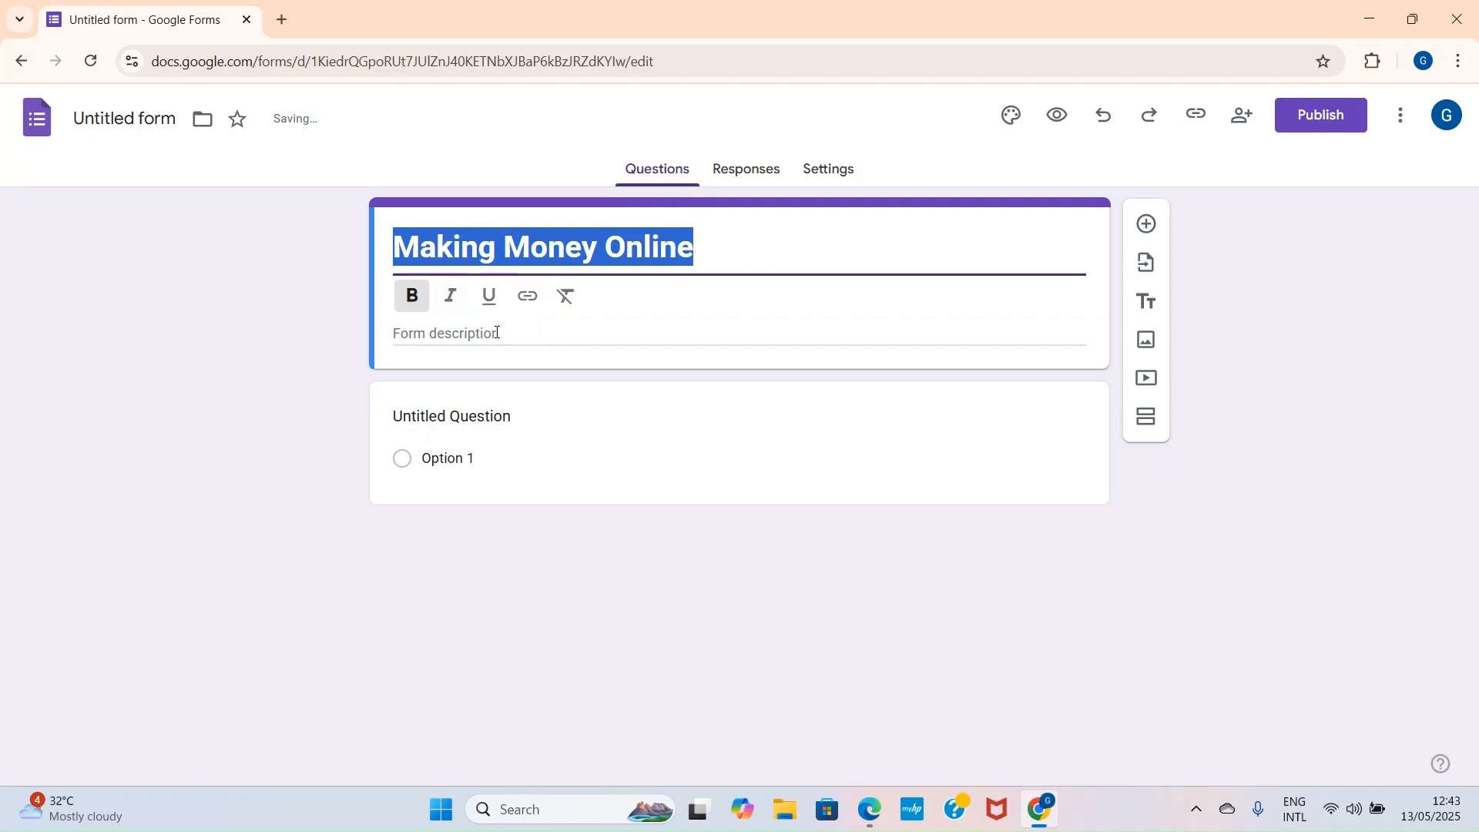
Set the first question's text to "Which of these platforms allows users to make money quickly online?"
left_click(452, 335)
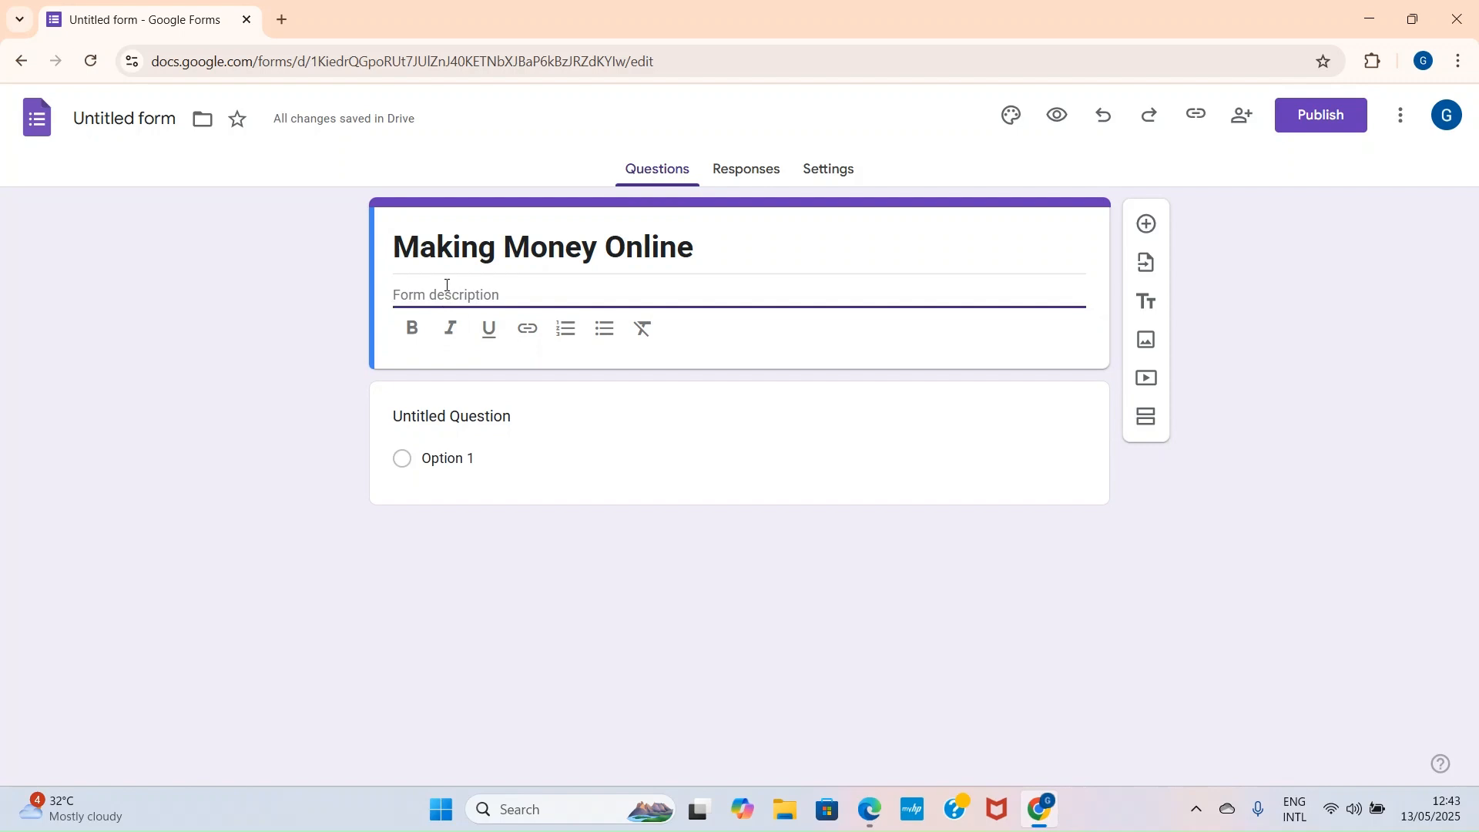
left_click(437, 430)
left_click(433, 422)
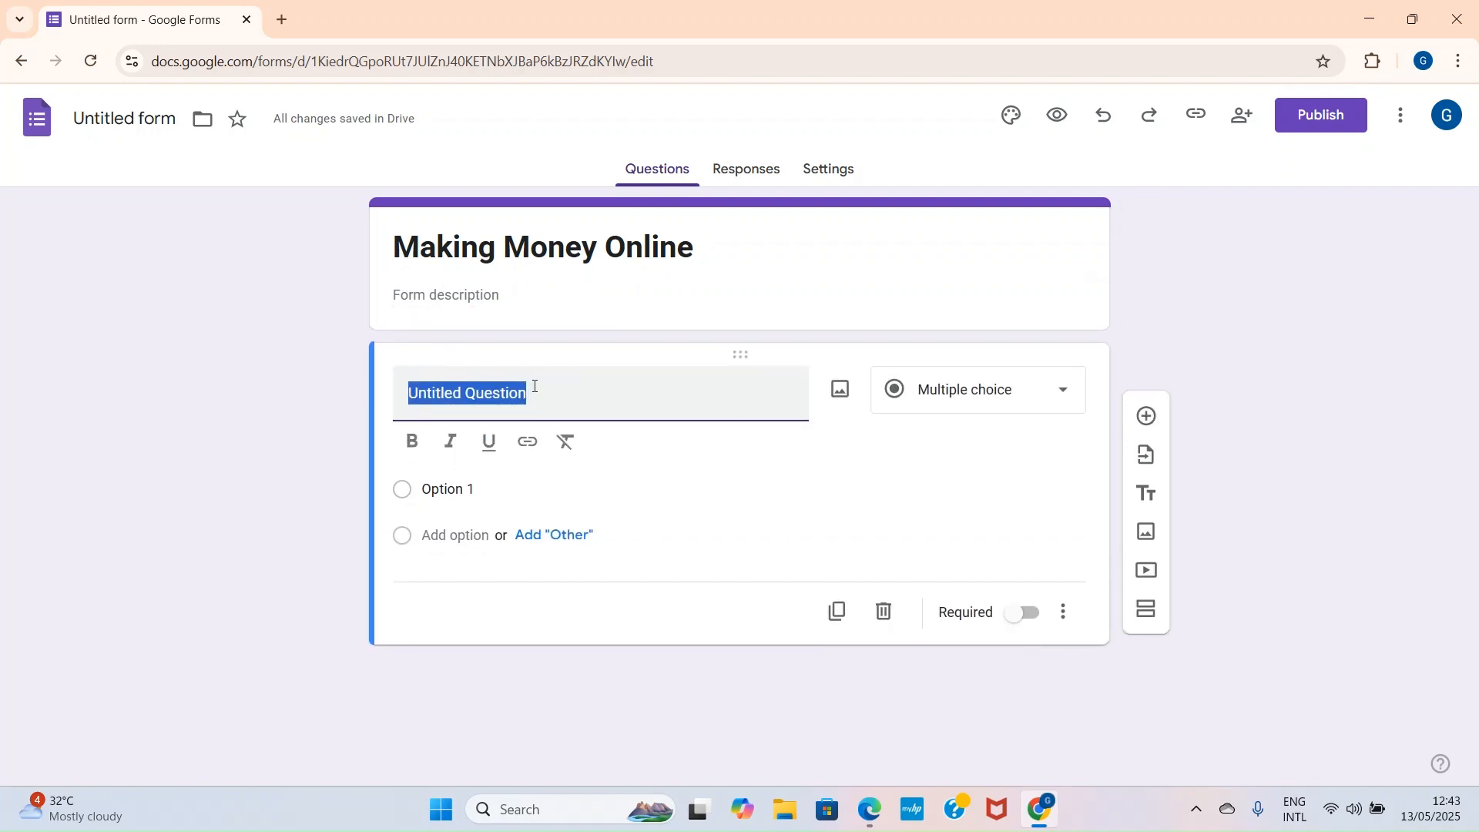
type("Wh")
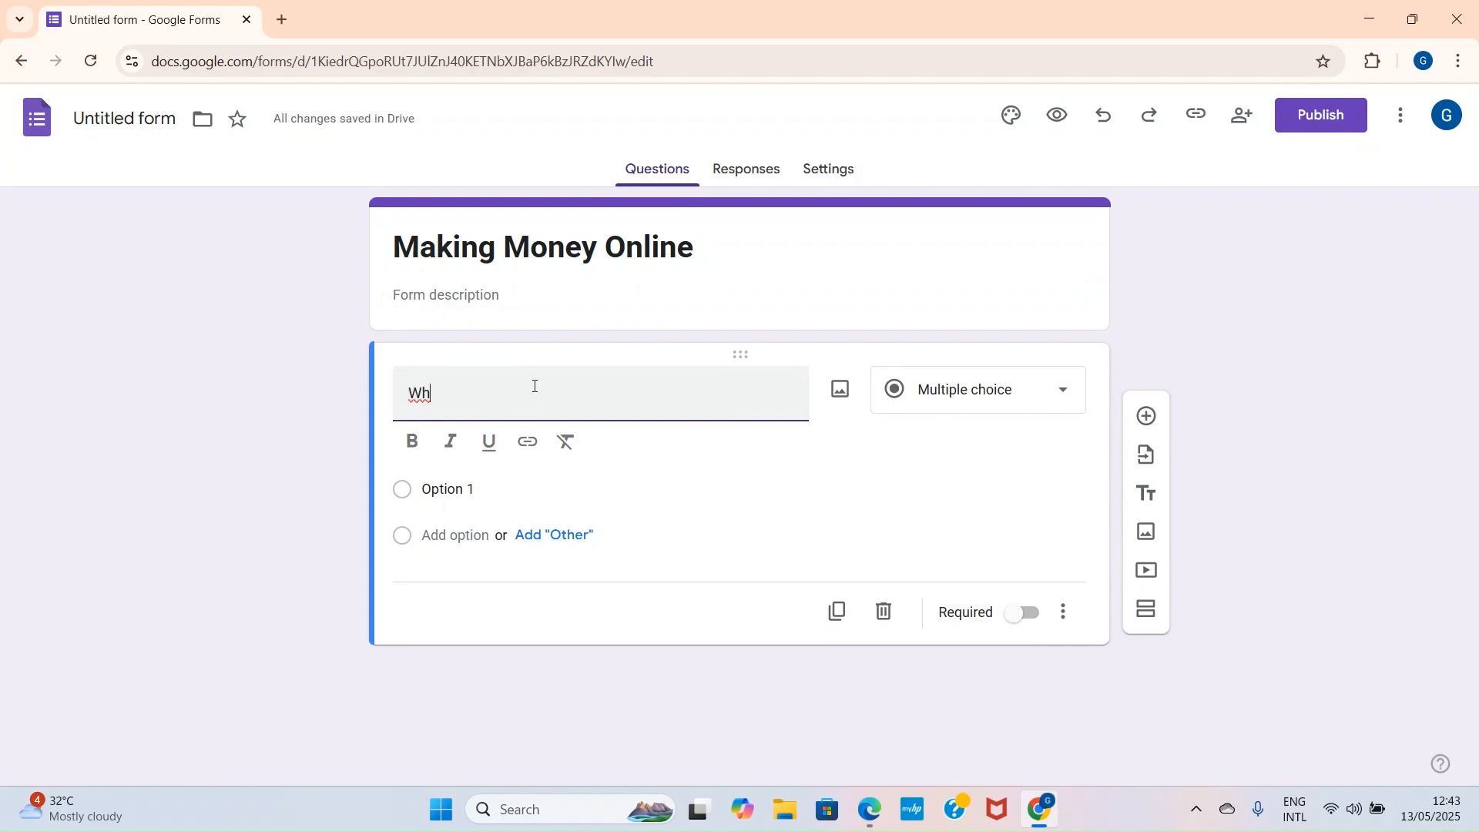
type("ich of these platforms allows user make money quickly online?")
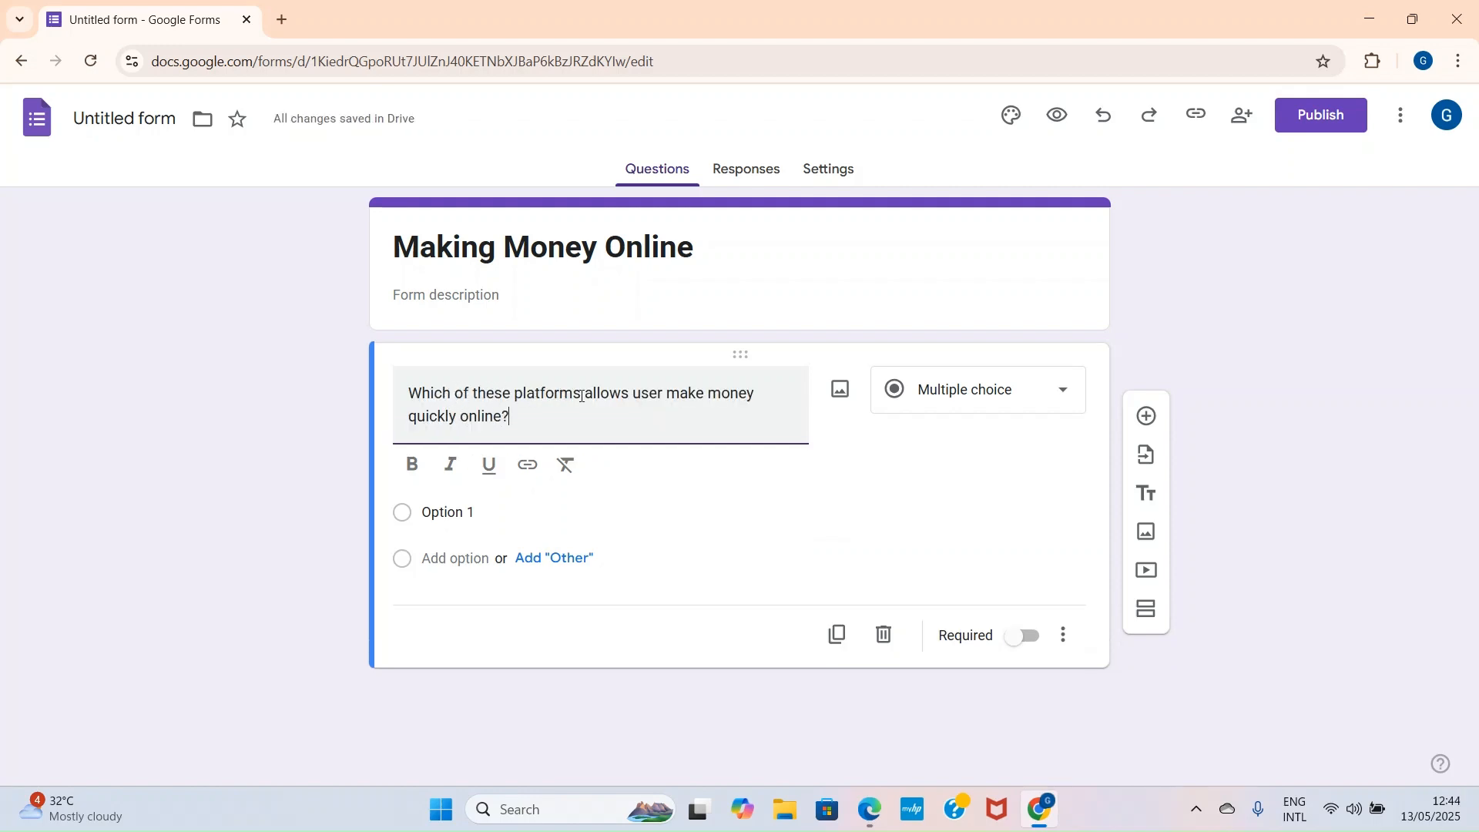
left_click(666, 391)
type("s ")
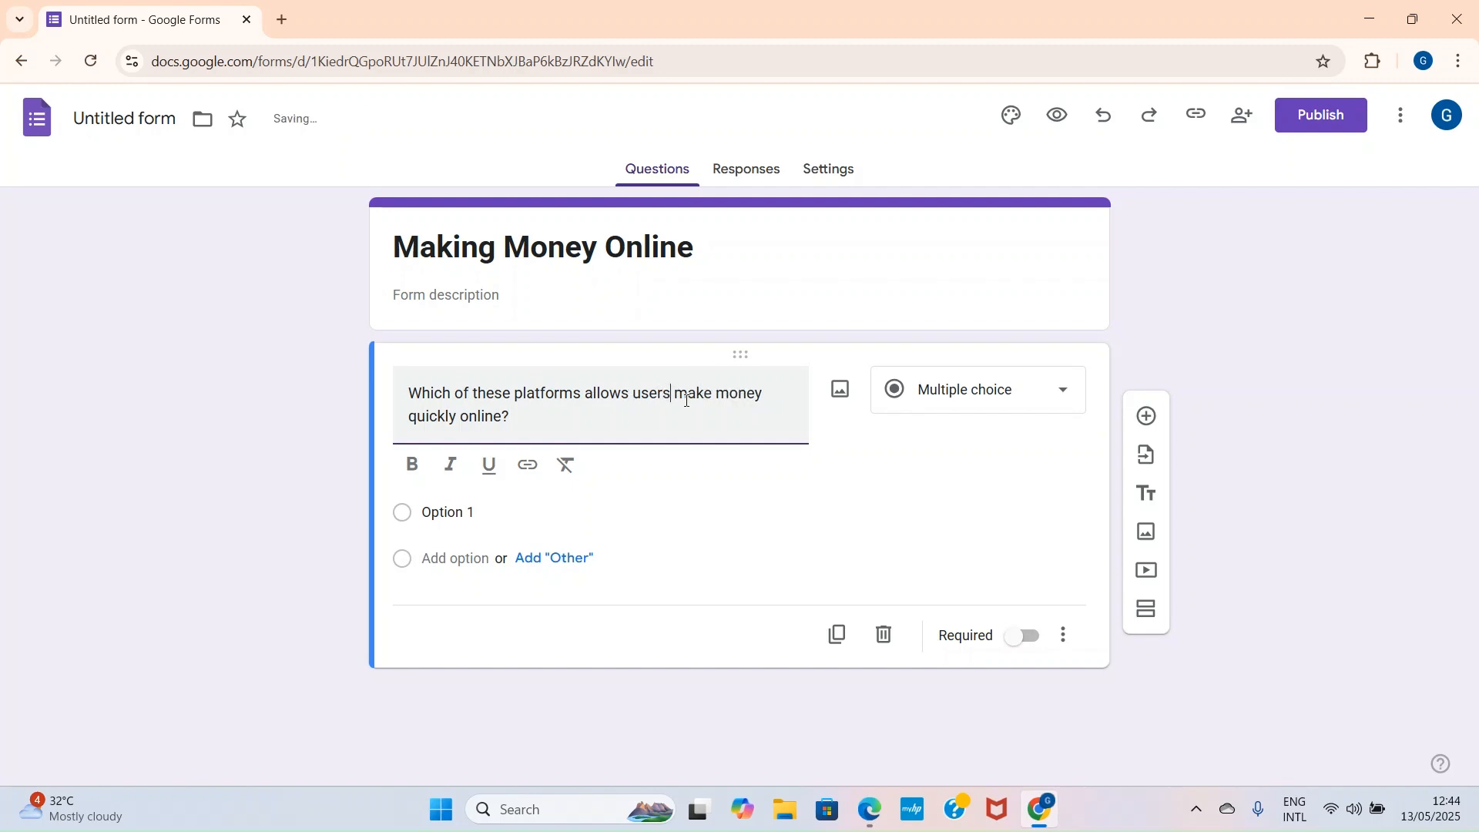
type("to")
left_click(527, 409)
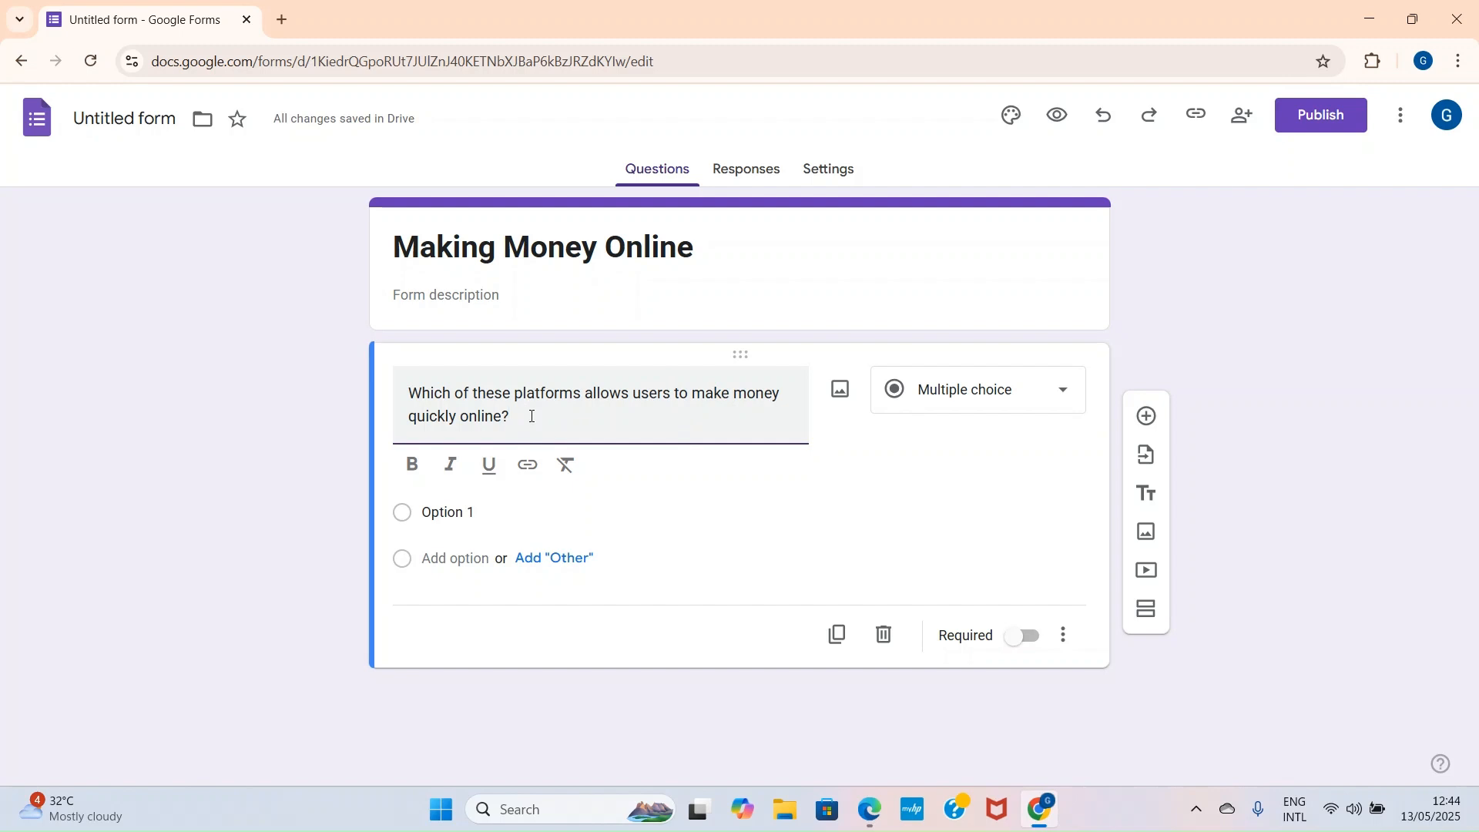
Enter the answer options "Amazon KDP", "YouTube content creation" and "Affiliate marketing on Facebook", and change the question type to Checkboxes
left_click(462, 513)
type("Amazo")
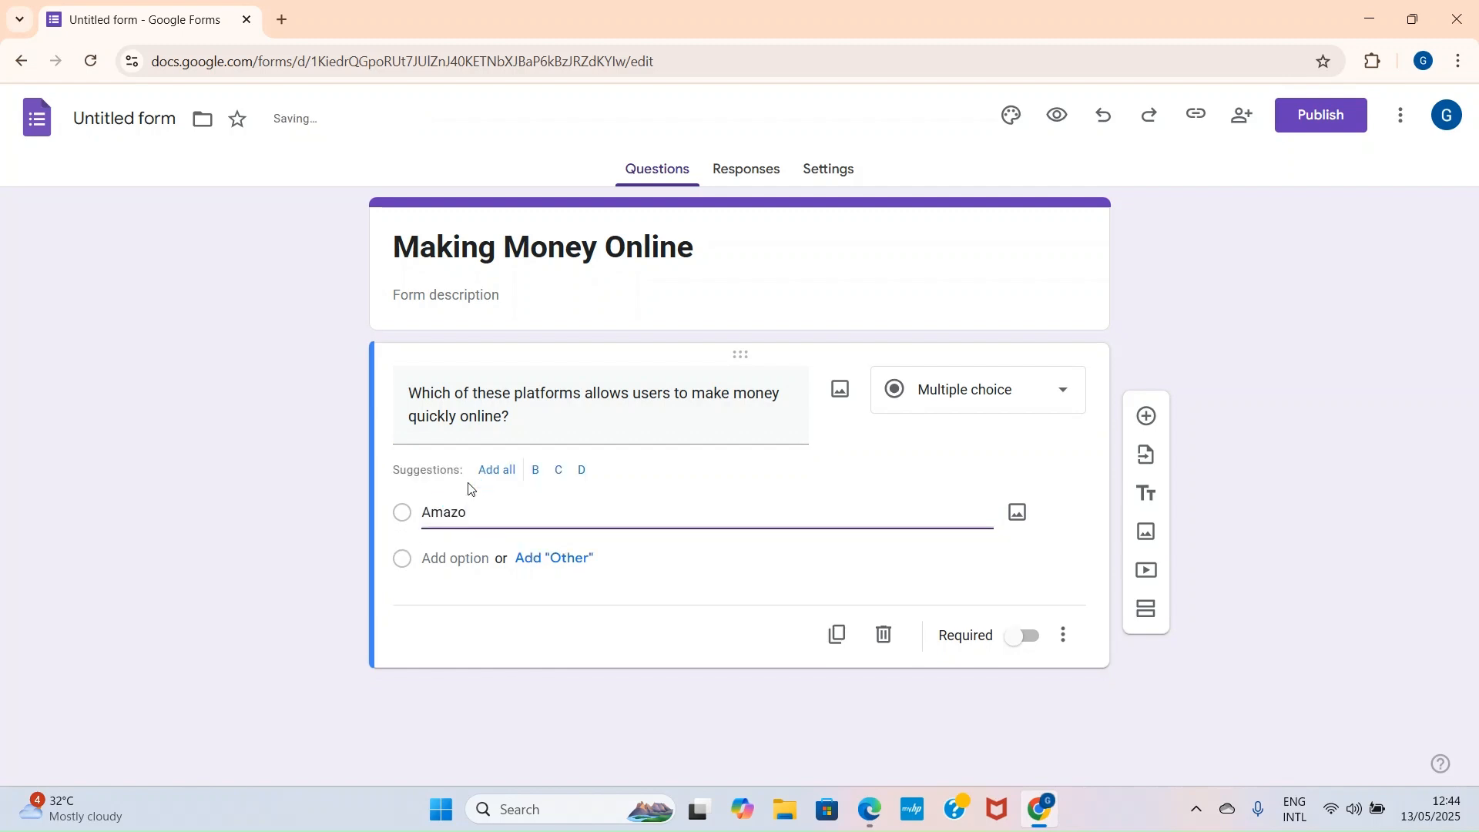
type("n KDP")
left_click(461, 558)
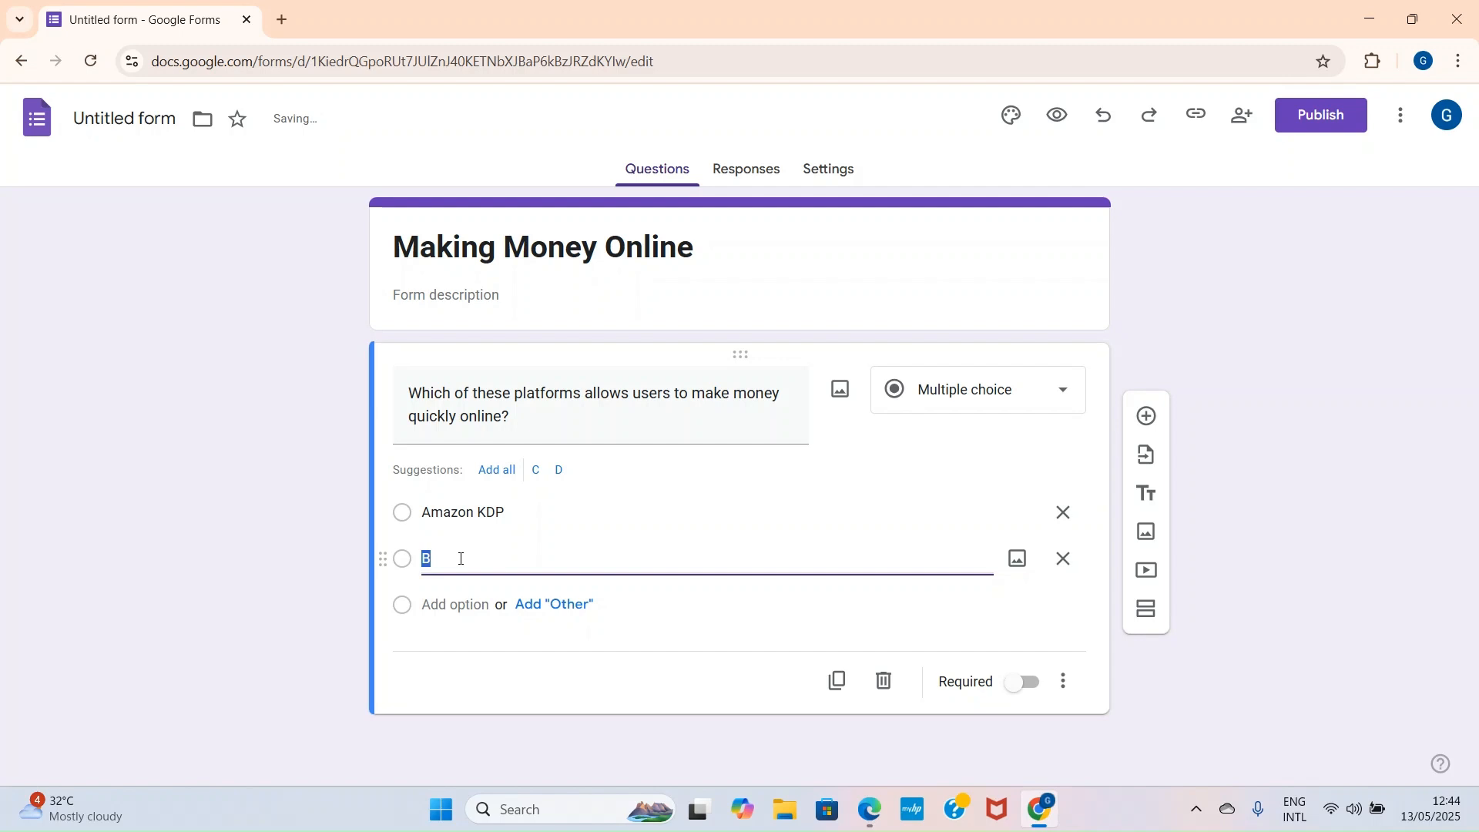
type("YouTube content creation")
left_click(426, 606)
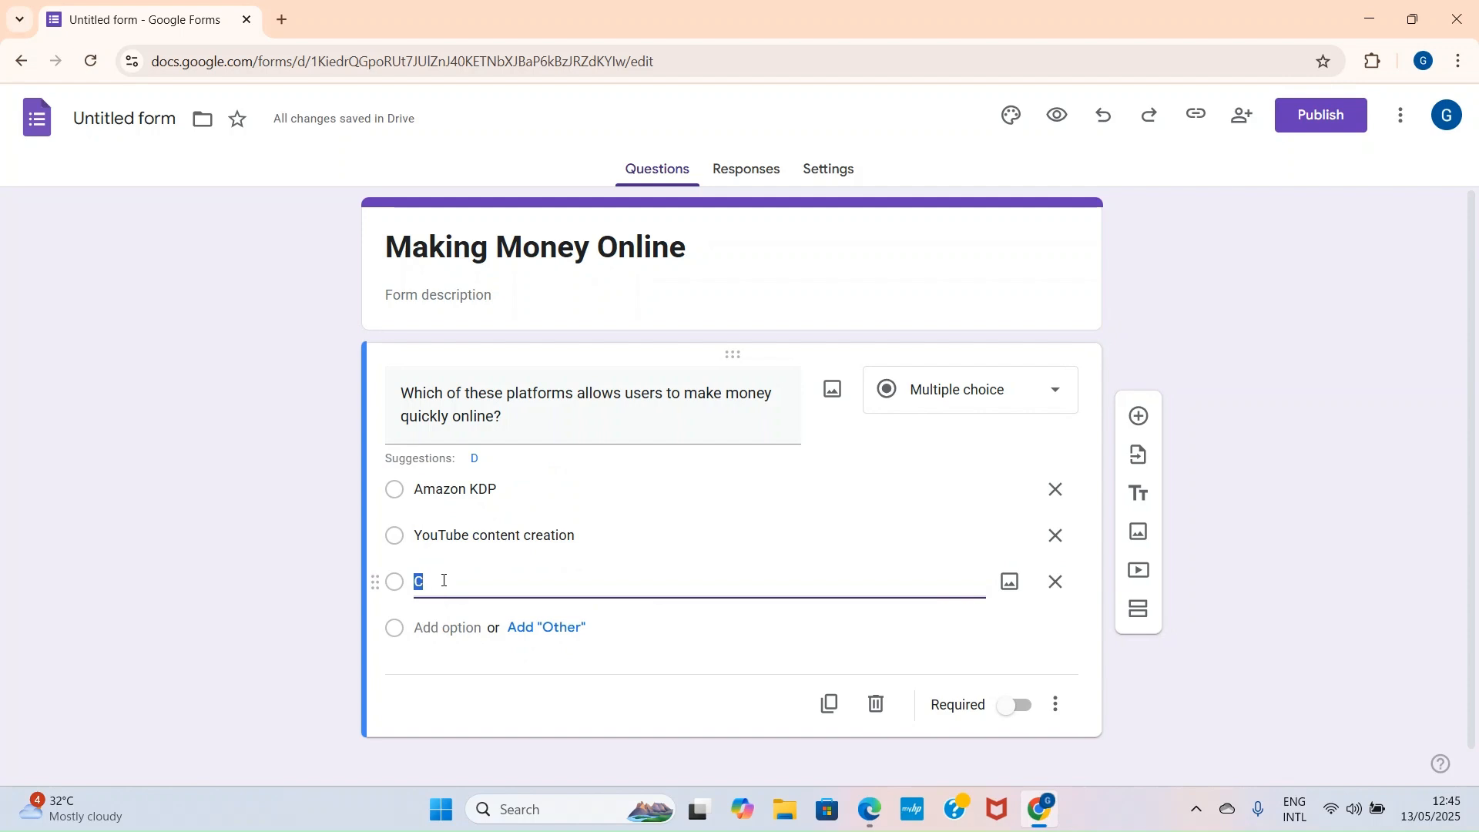
type("Affiliate marketing on Facebook")
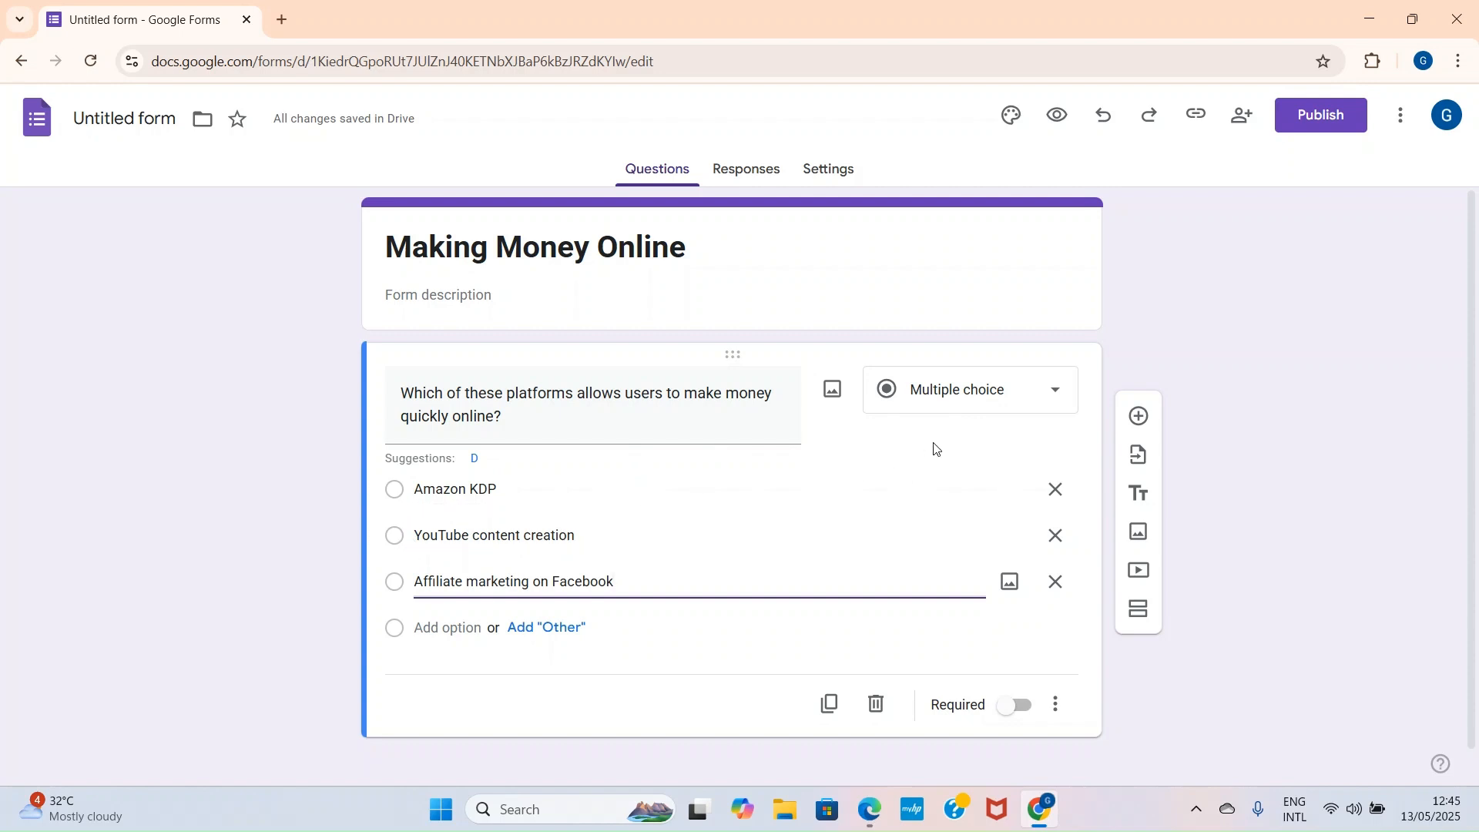
left_click(1051, 387)
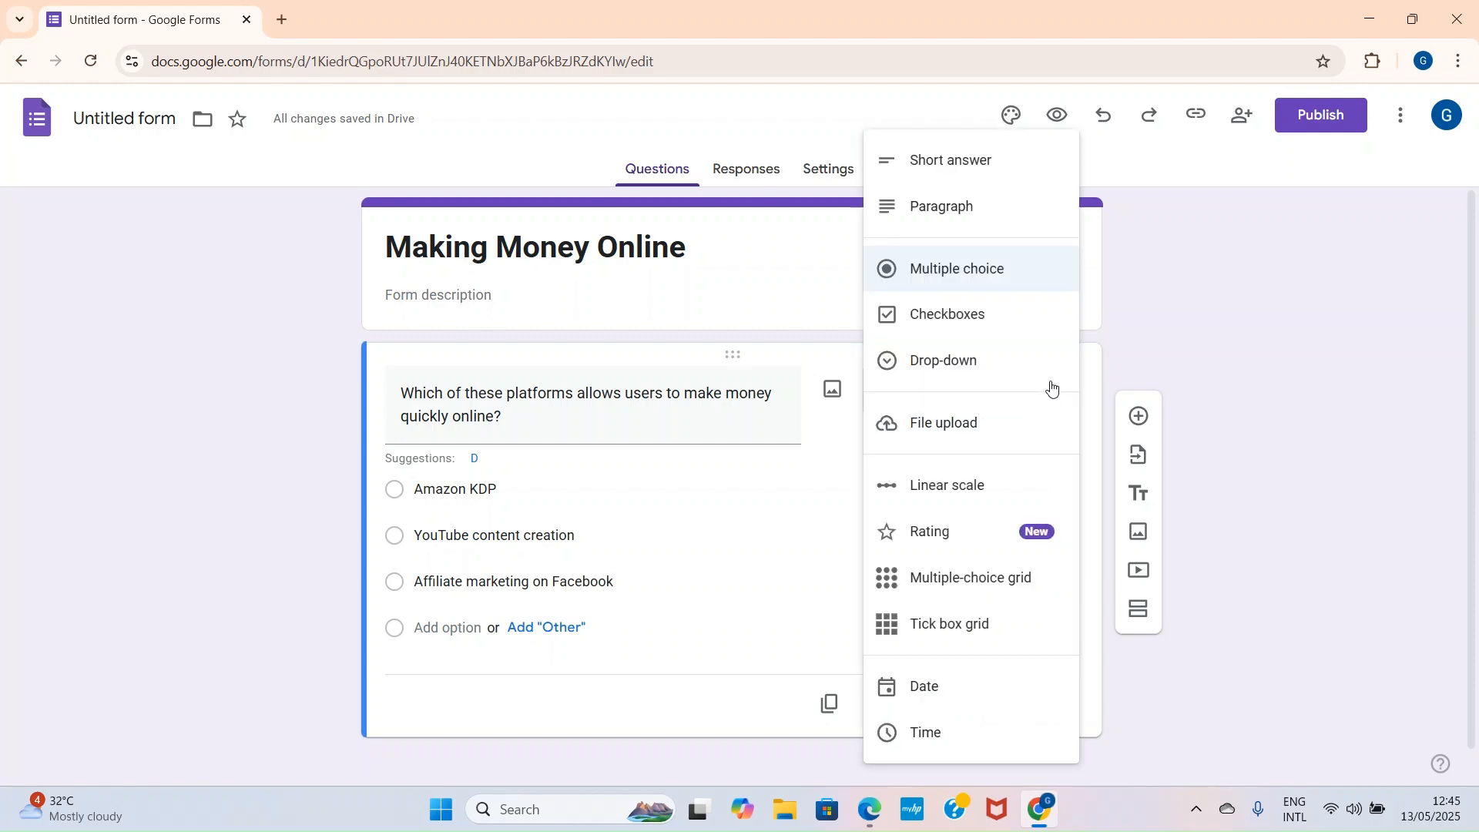
left_click(930, 331)
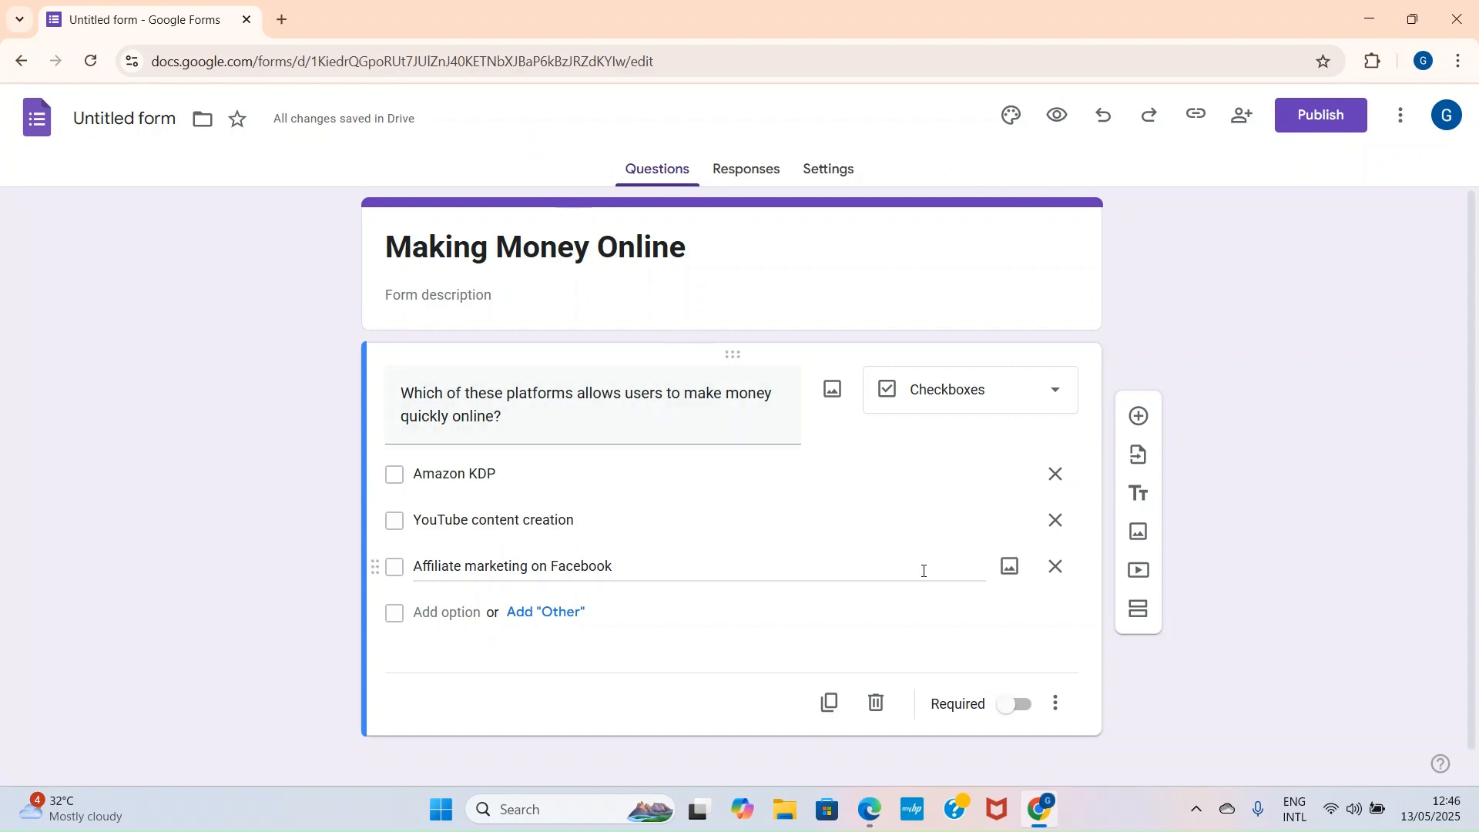
Try to add an image of a person holding cash at a desk to the question, searching Google Images for "Making money online"
left_click(833, 394)
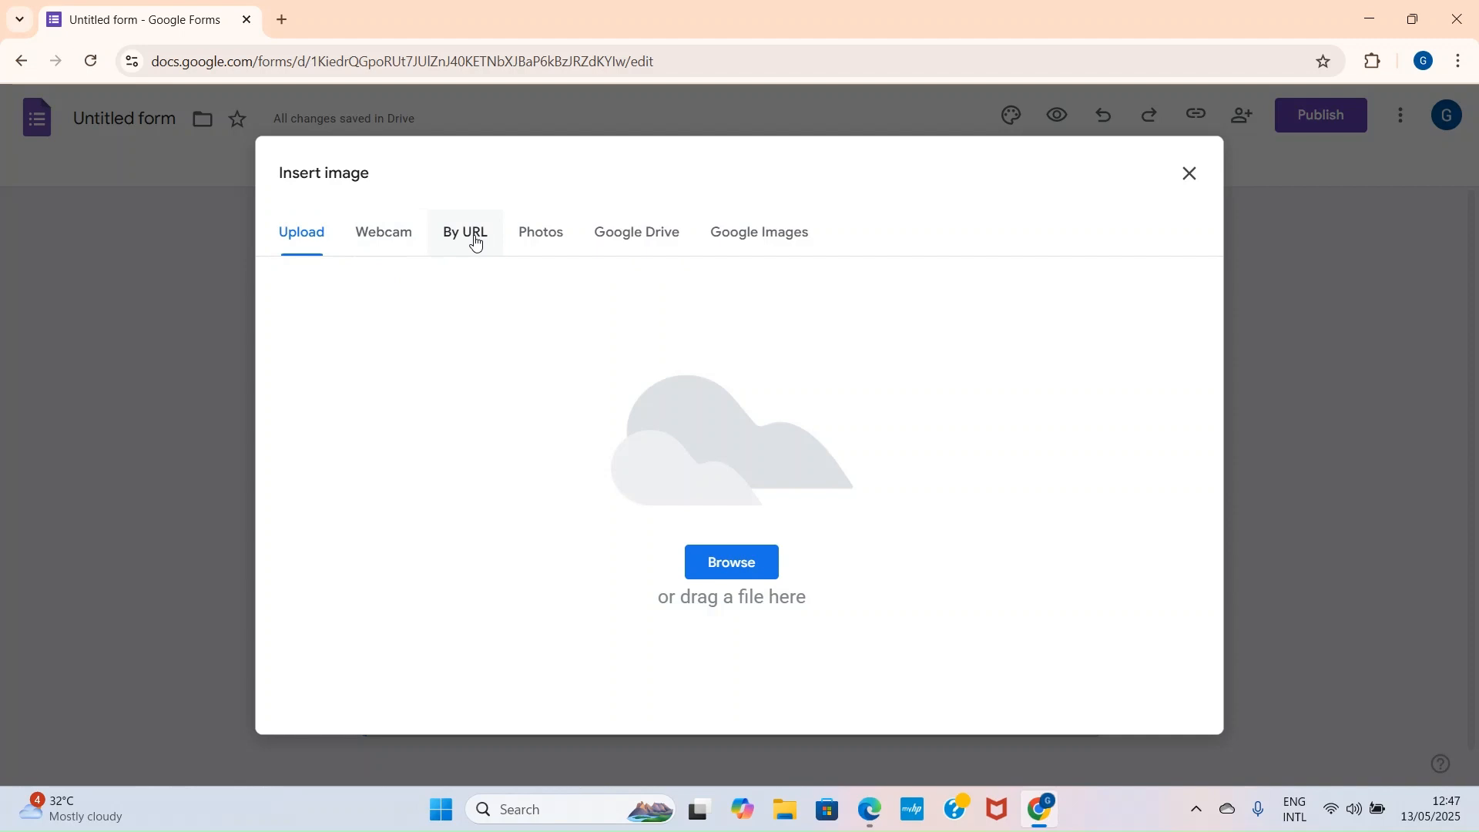
left_click(540, 243)
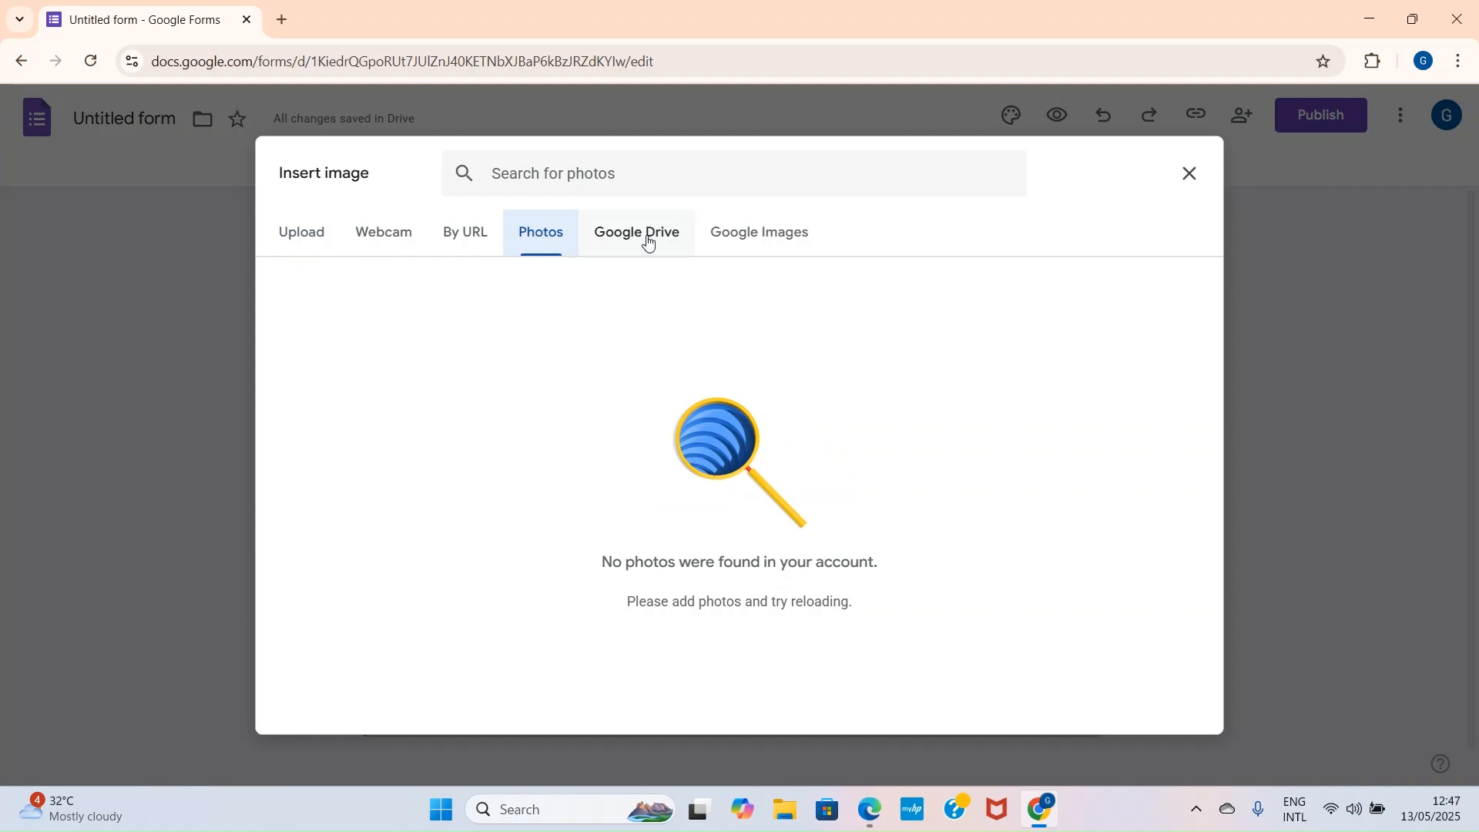
left_click(775, 243)
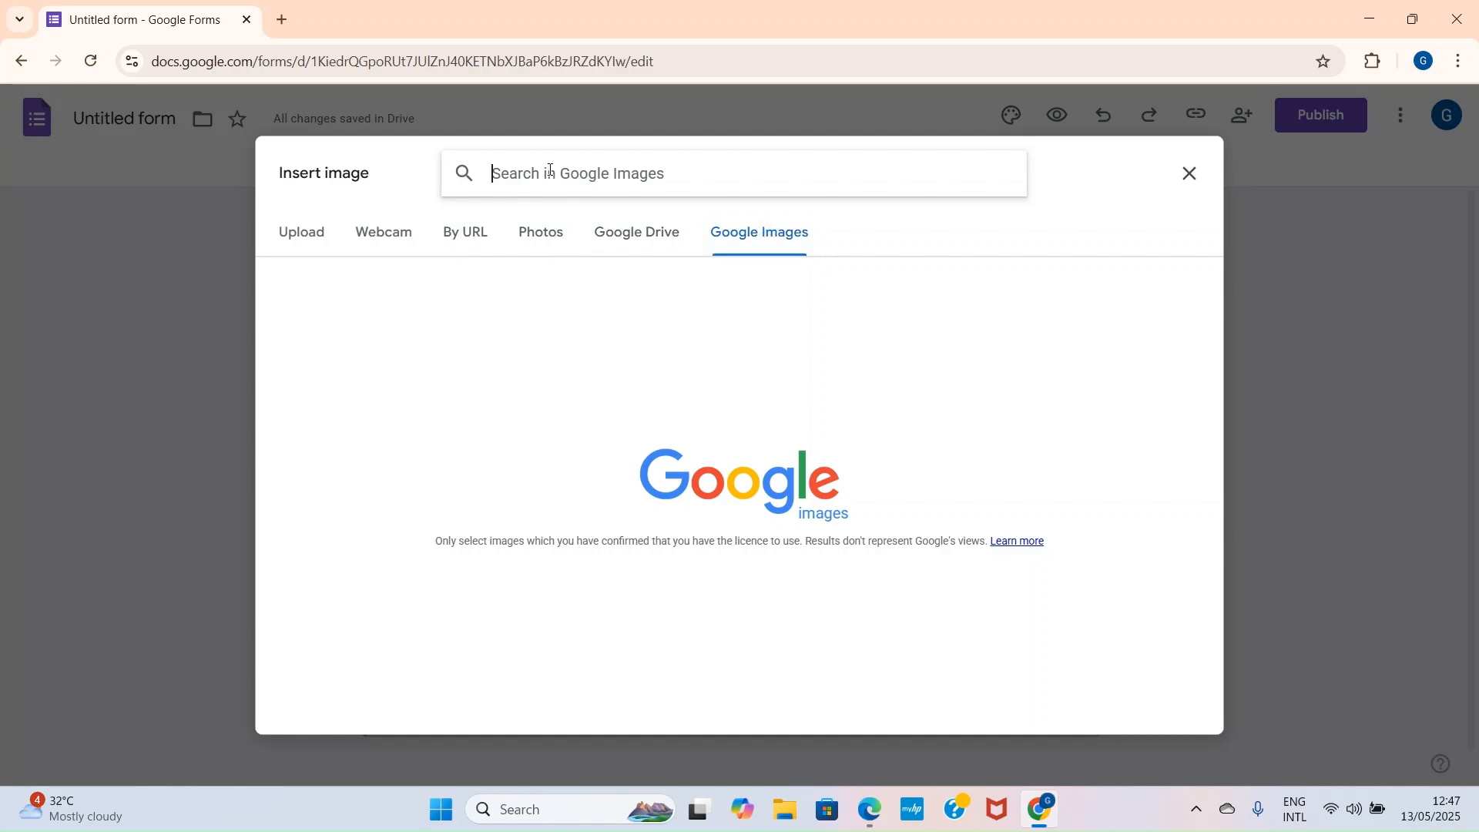
type("Maki")
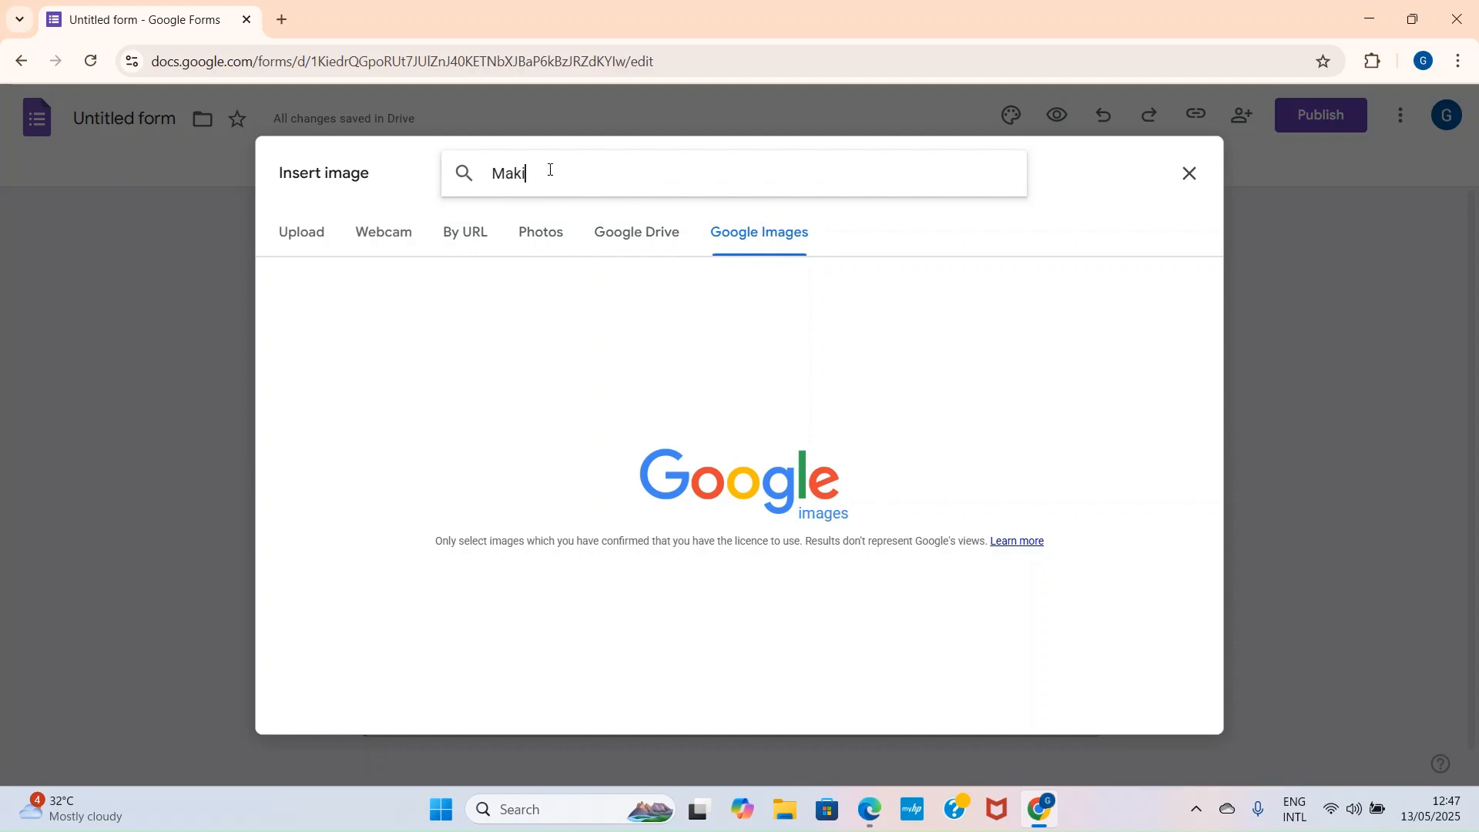
type("ng money online")
key("Return")
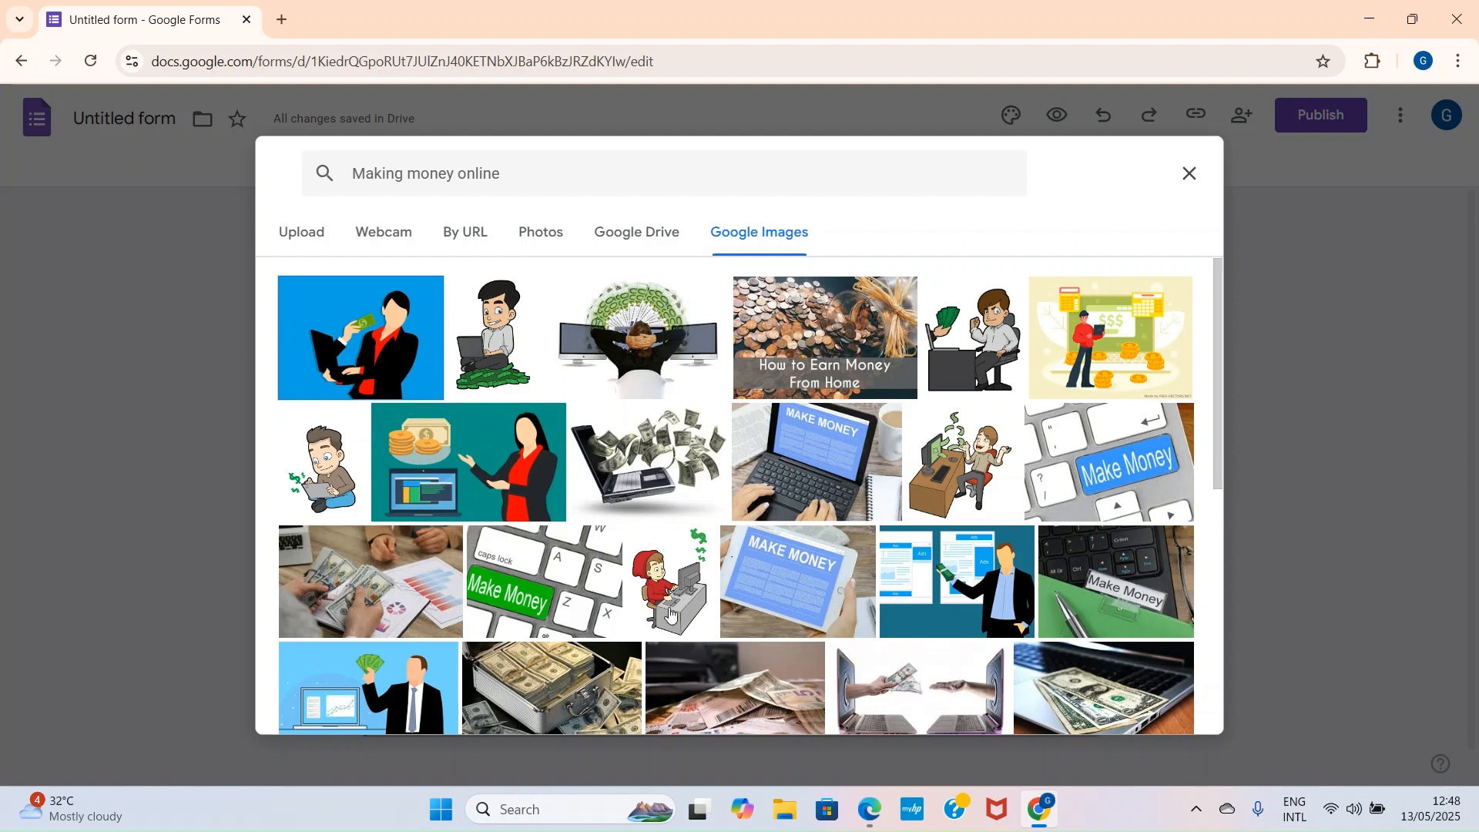
left_click(989, 343)
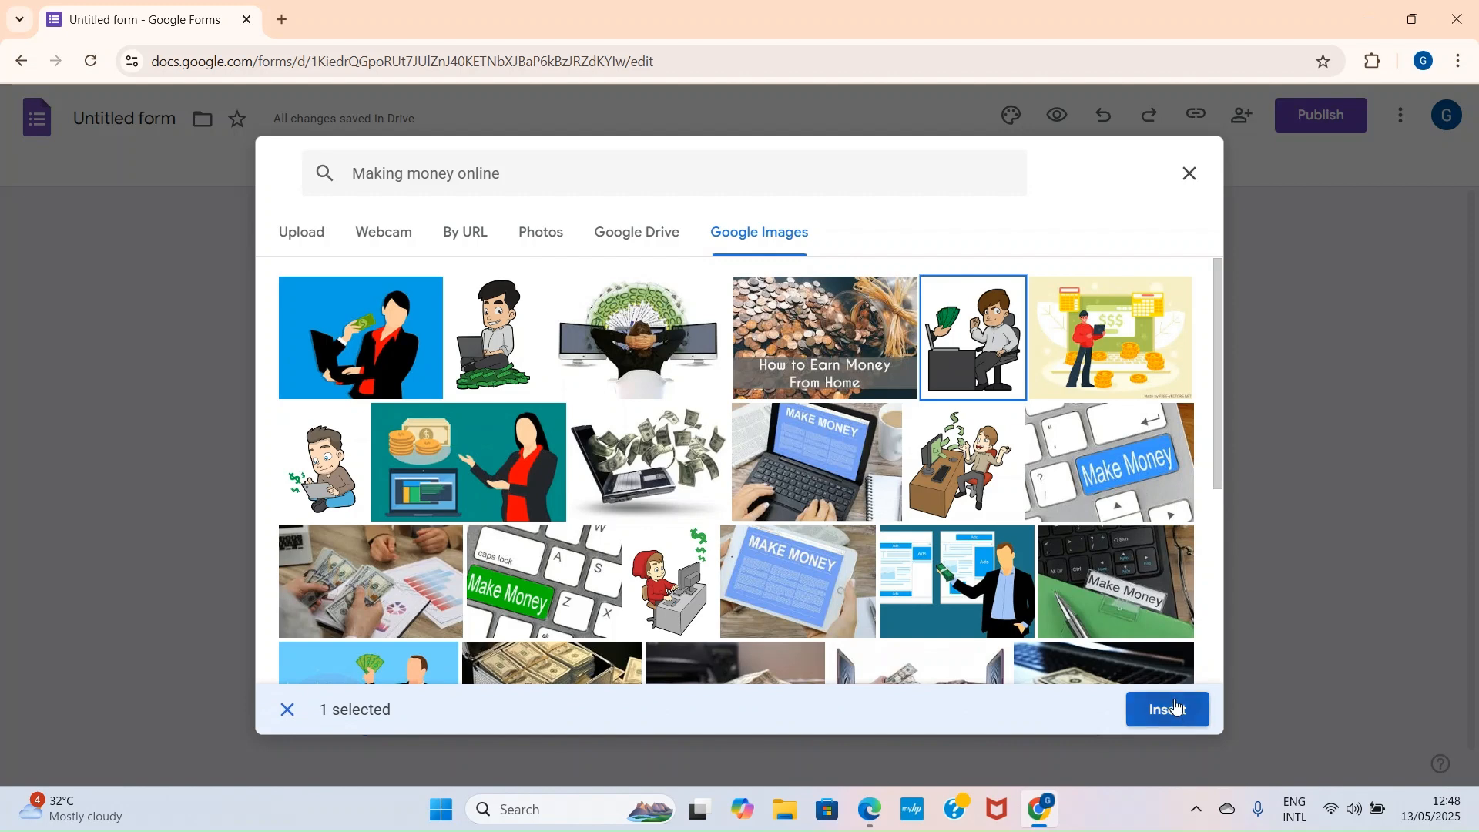
left_click(1173, 706)
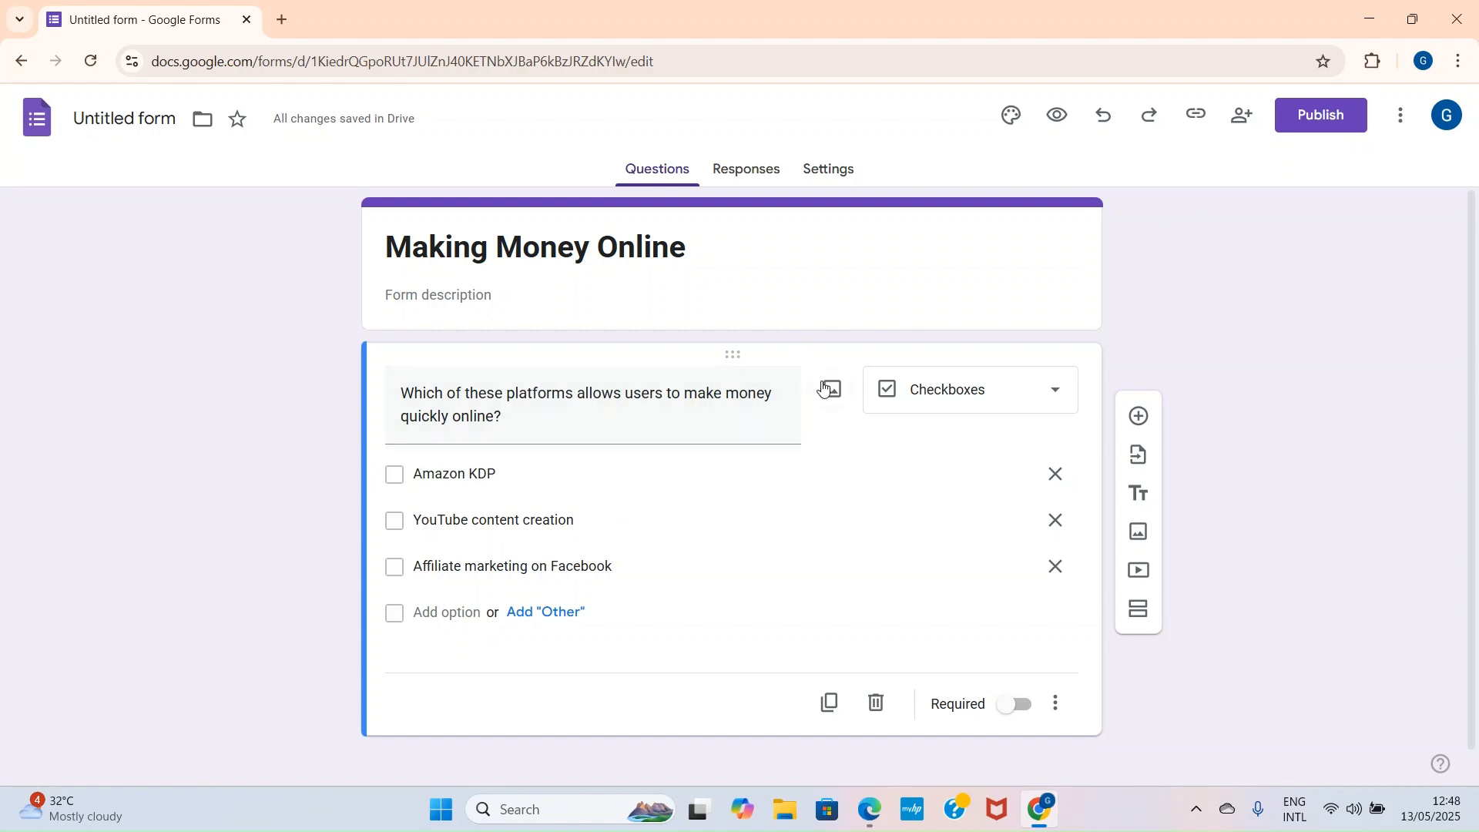
Publish the form for anyone with the link and reload the form's editing page
left_click(1316, 108)
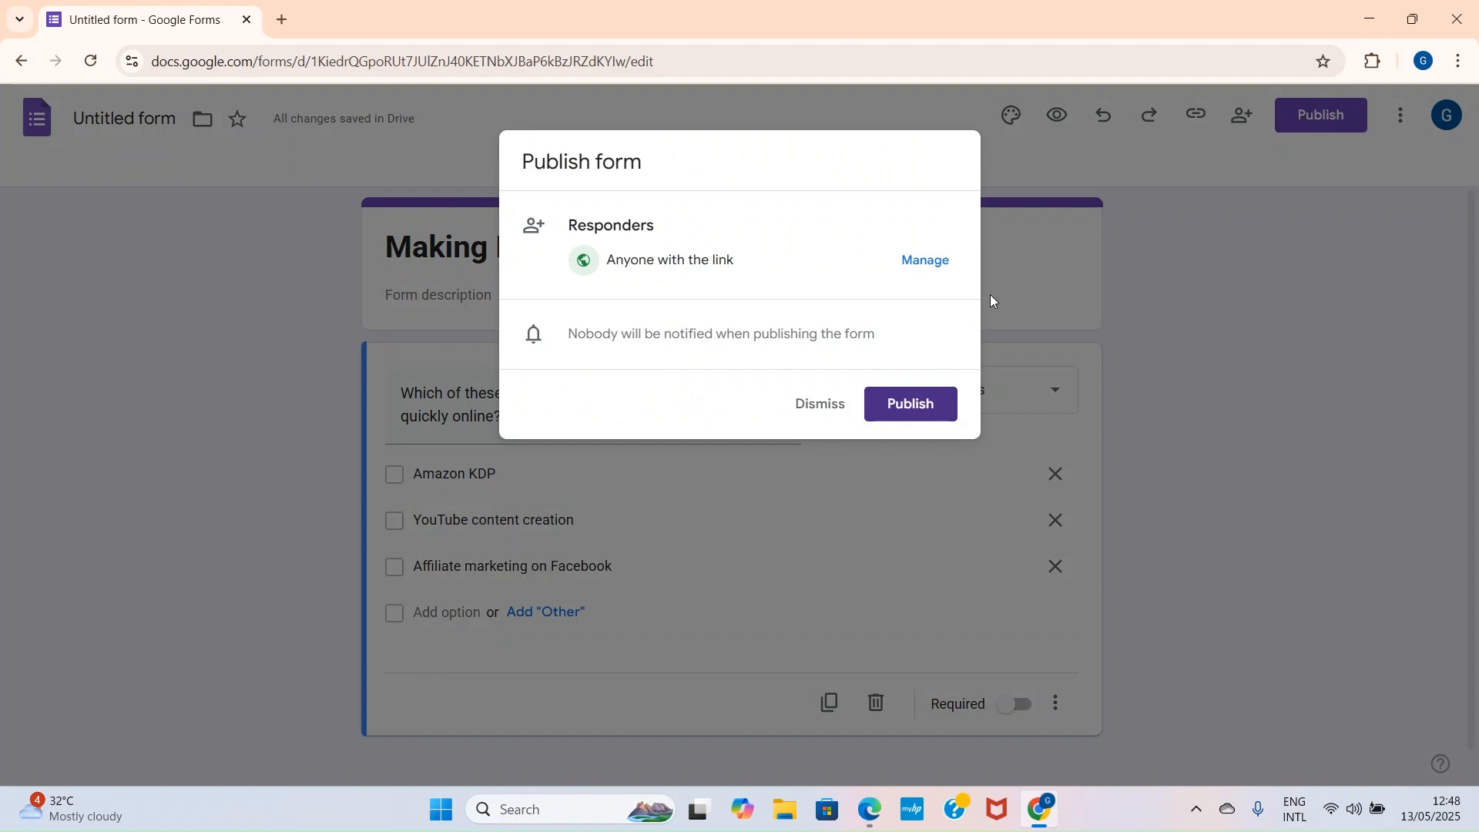
left_click(915, 415)
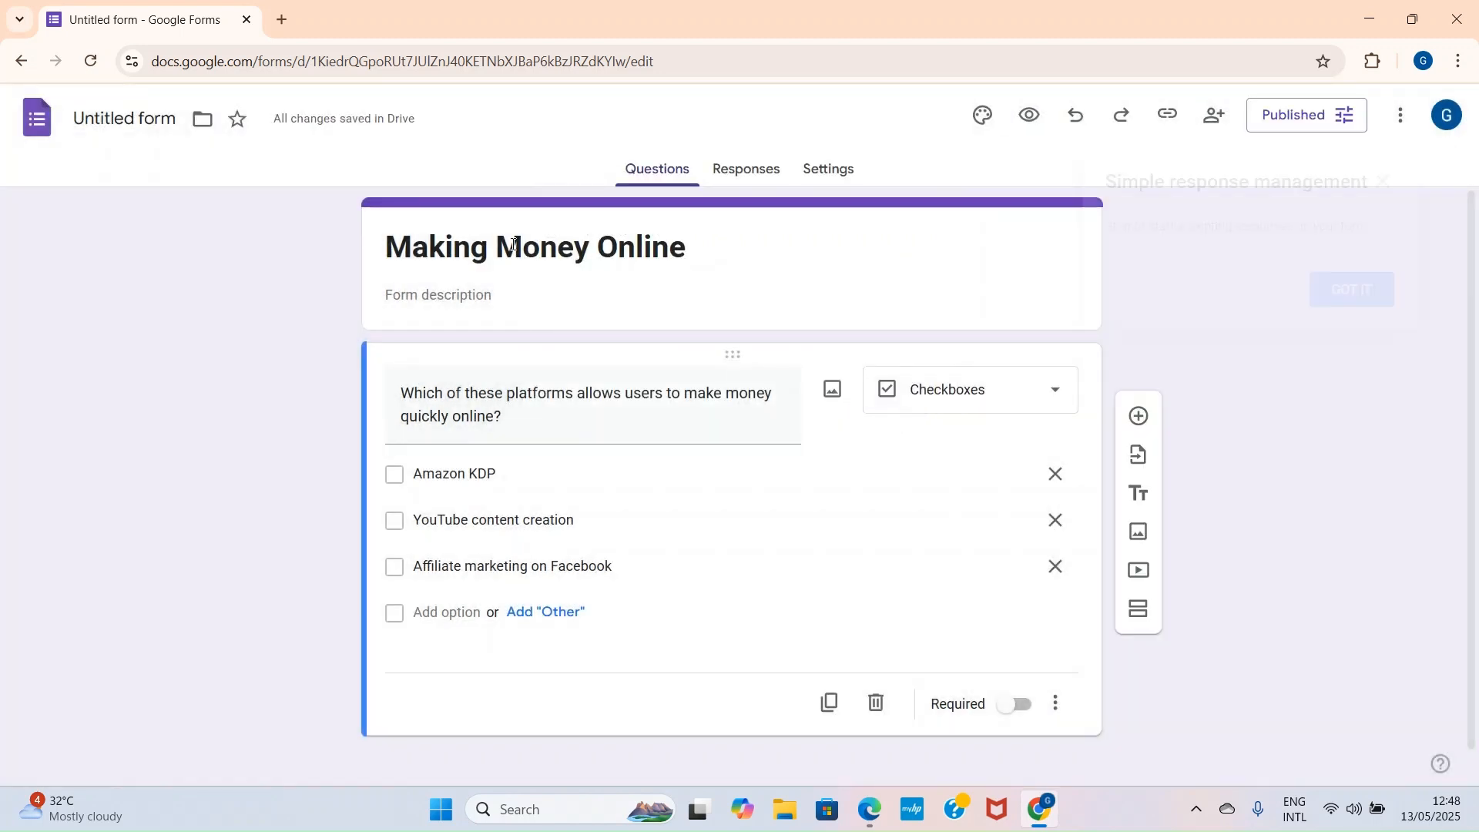
left_click(94, 66)
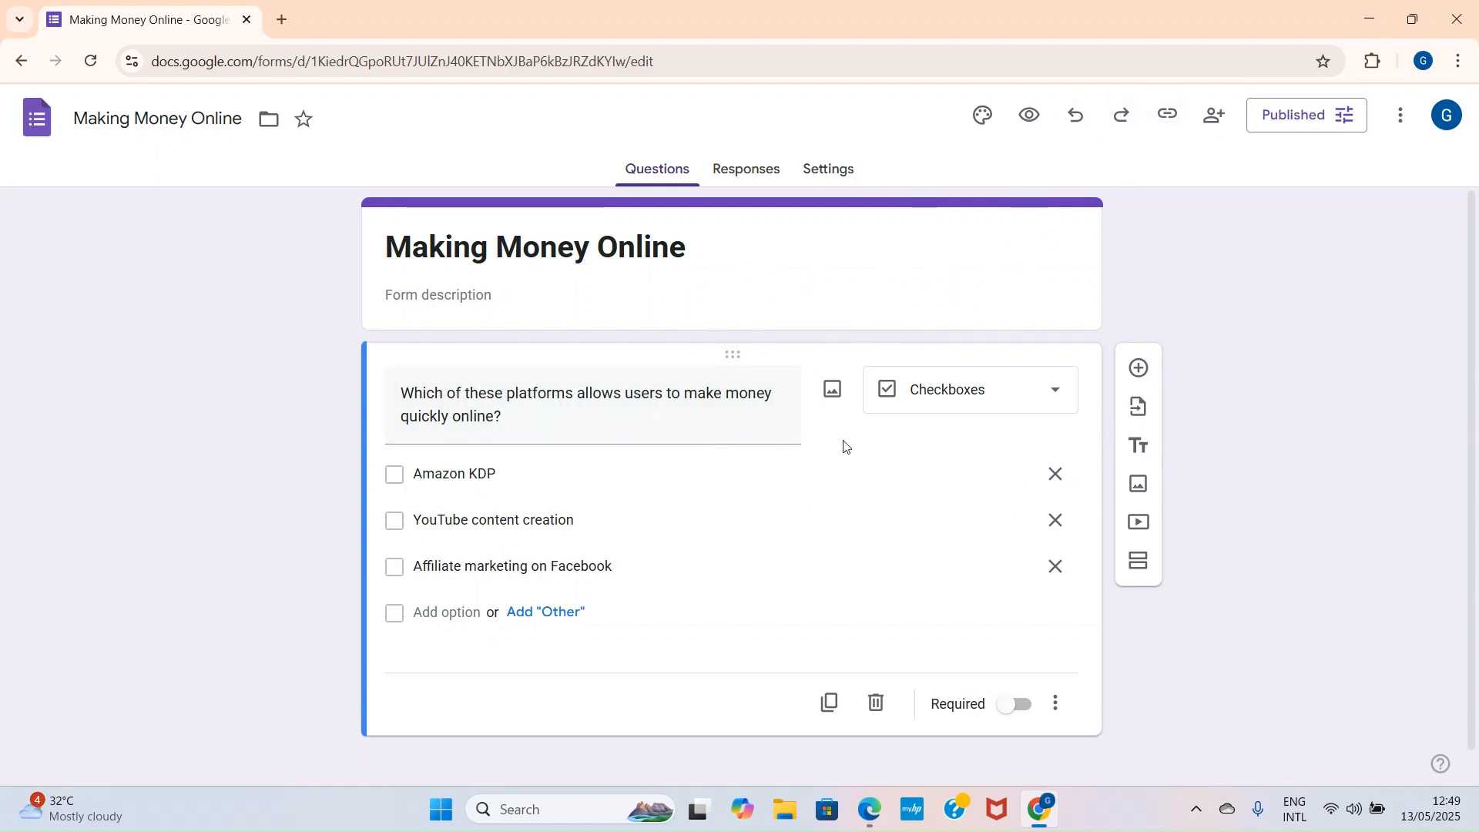
Search Google Images for "Making money online" and insert the cartoon of a seated man with a tablet and dollar signs into the question
left_click(832, 388)
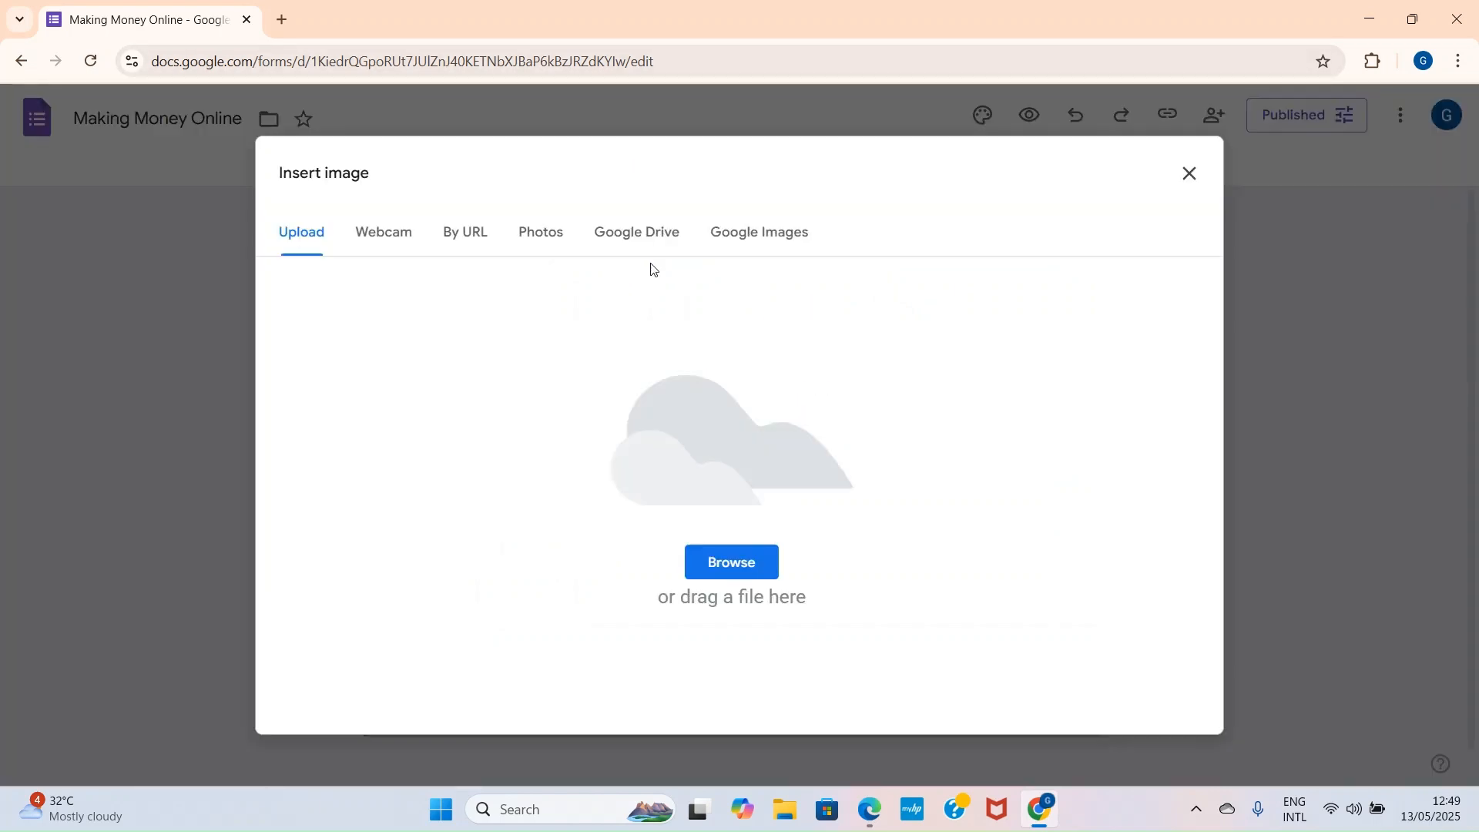
left_click(773, 245)
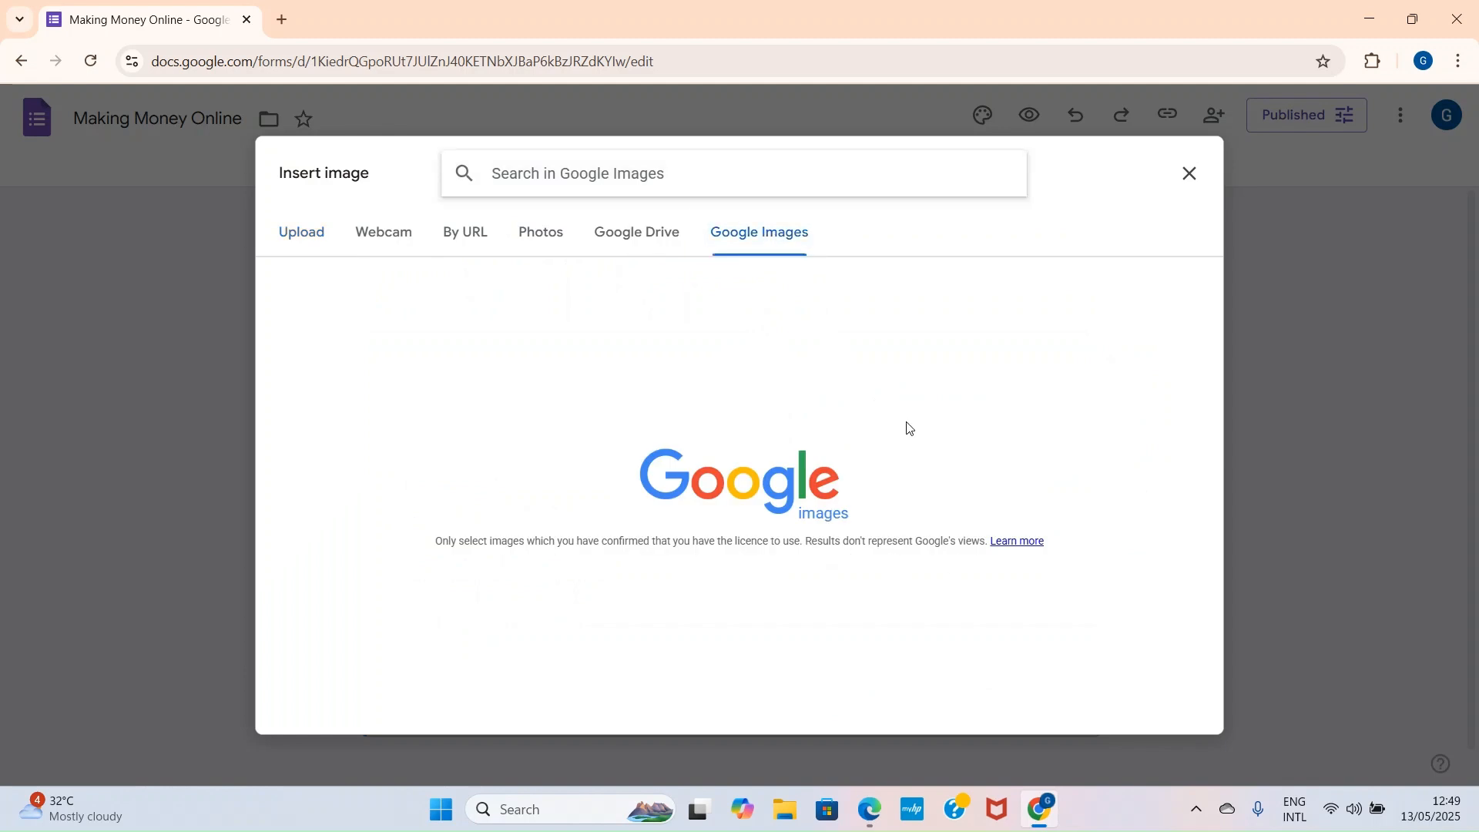
type("Making money online")
key("Return")
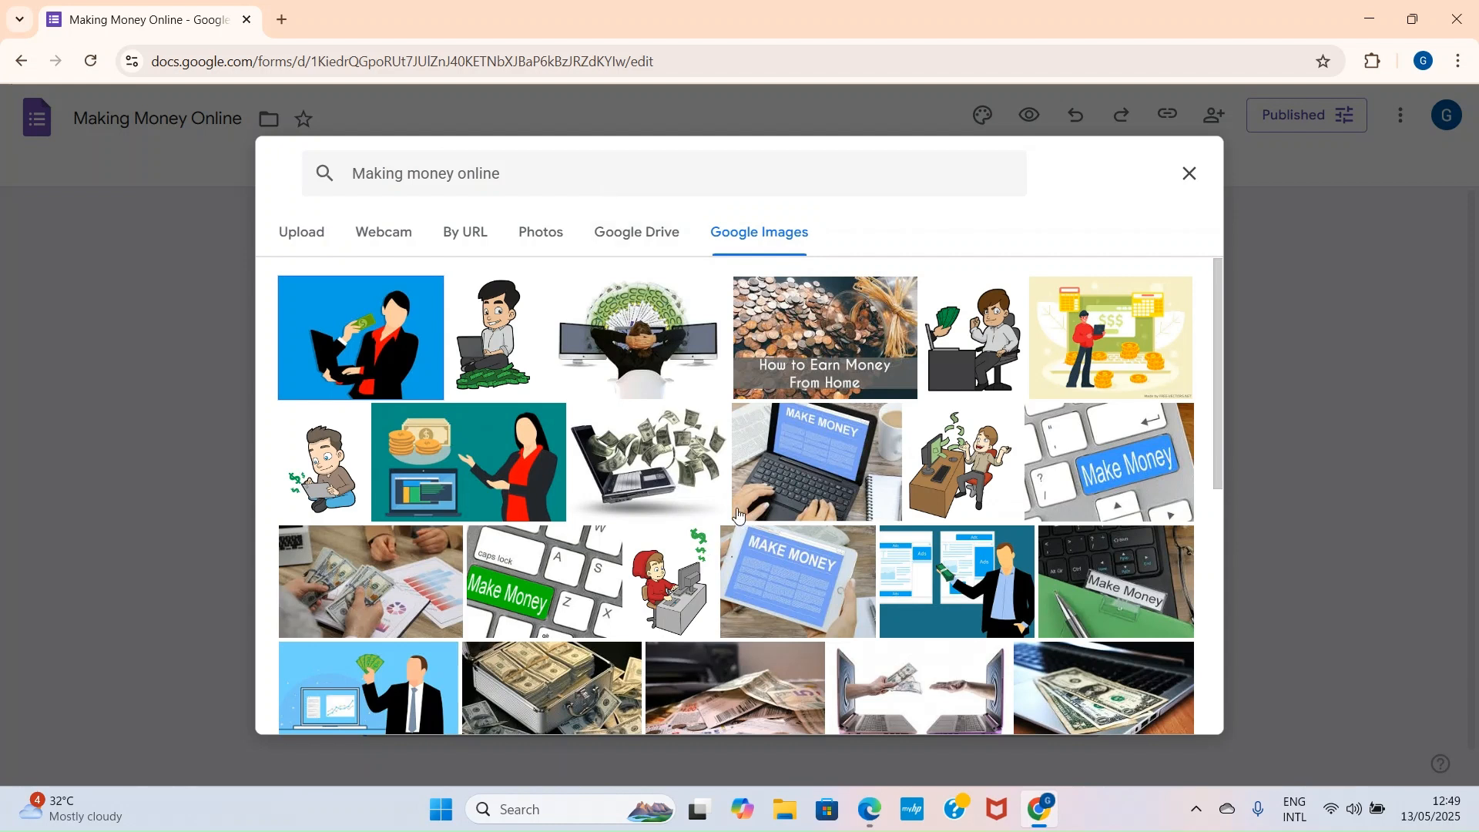
left_click(313, 478)
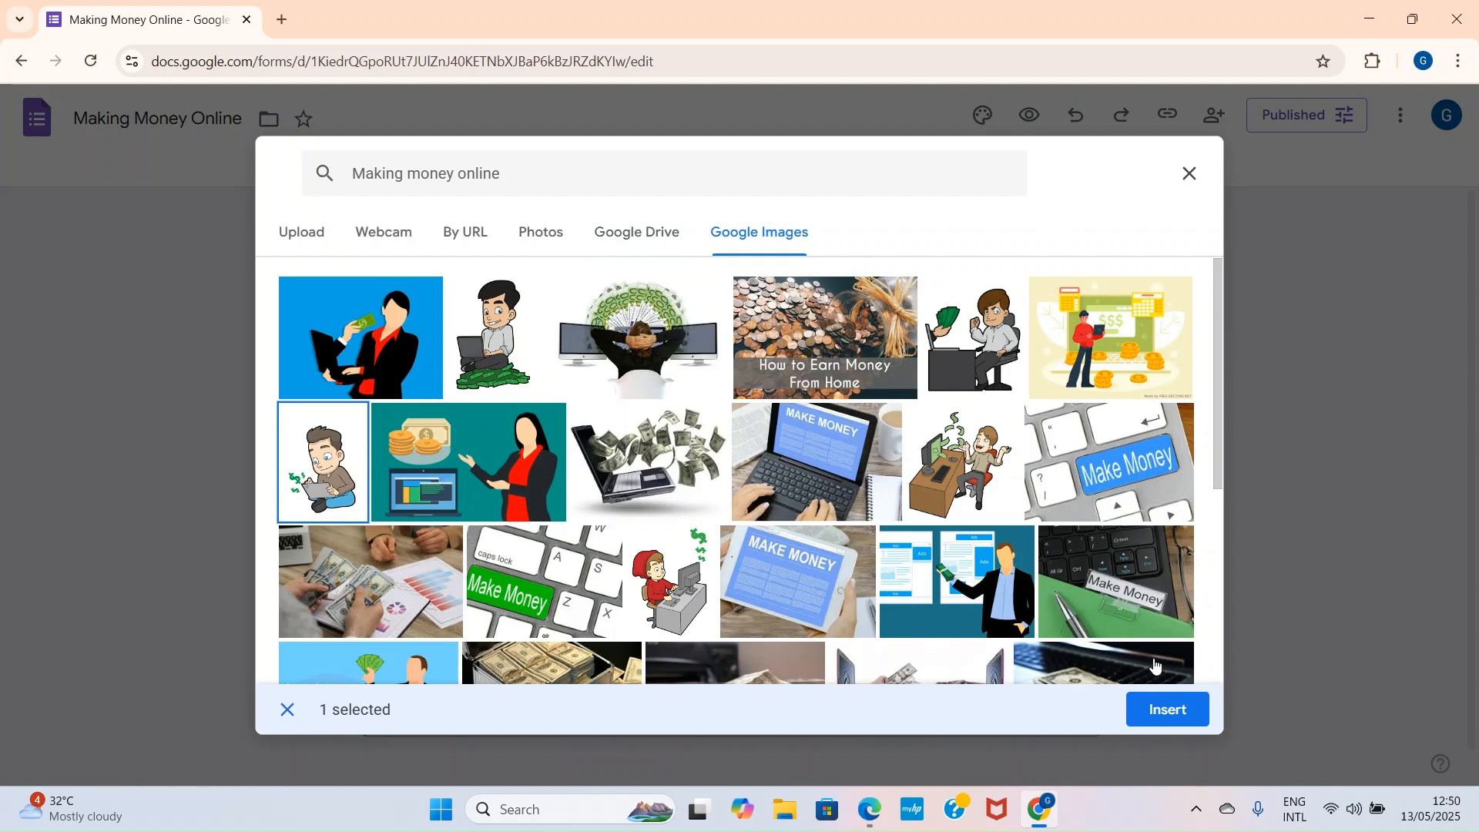
left_click(1167, 718)
Add the Amazon Kindle logo to the "Amazon KDP" option from a Google Images search for "Amazon KDP"
scroll(867, 597, "down", 4)
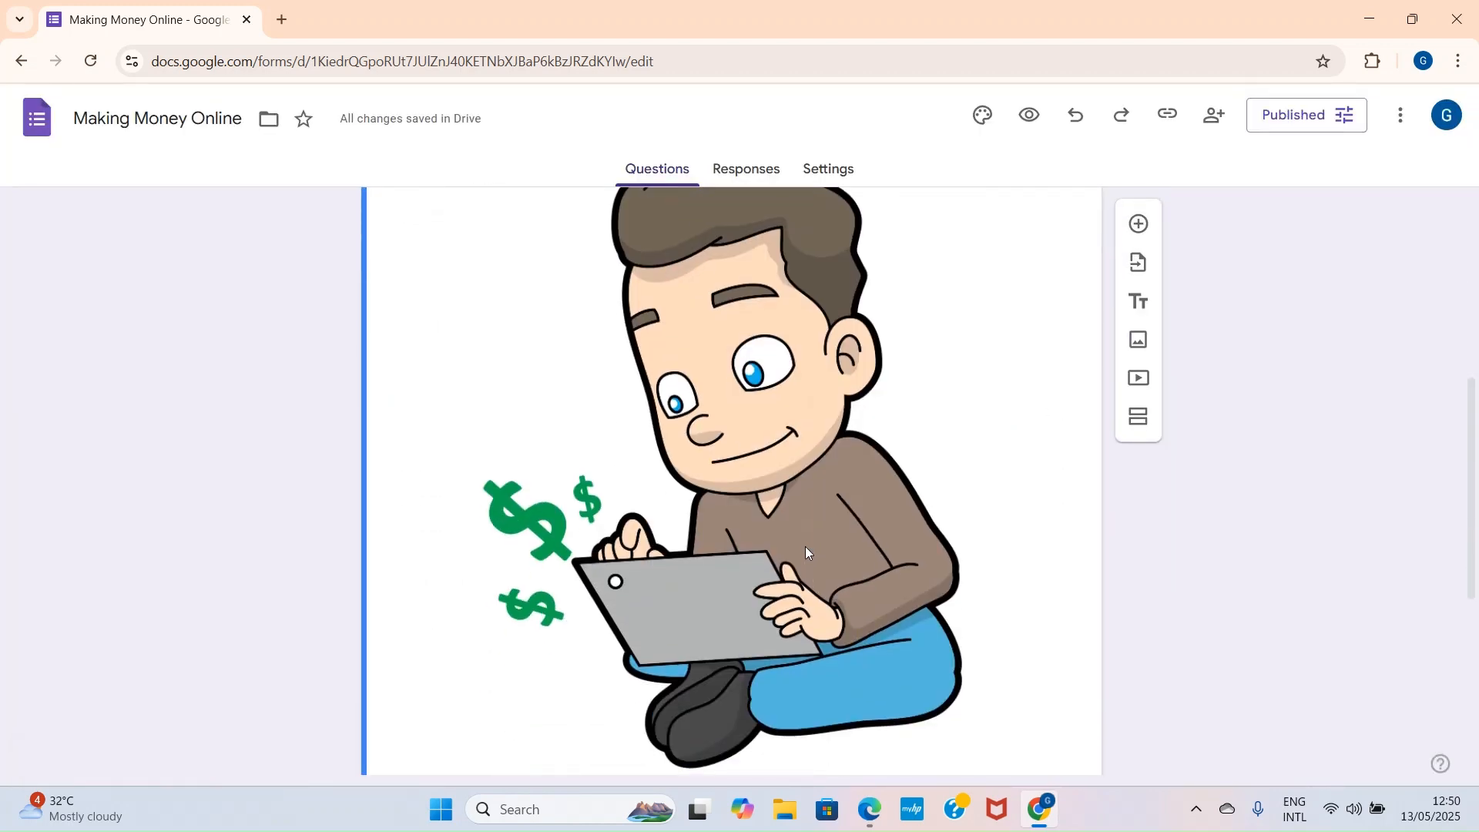
scroll(802, 546, "down", 4)
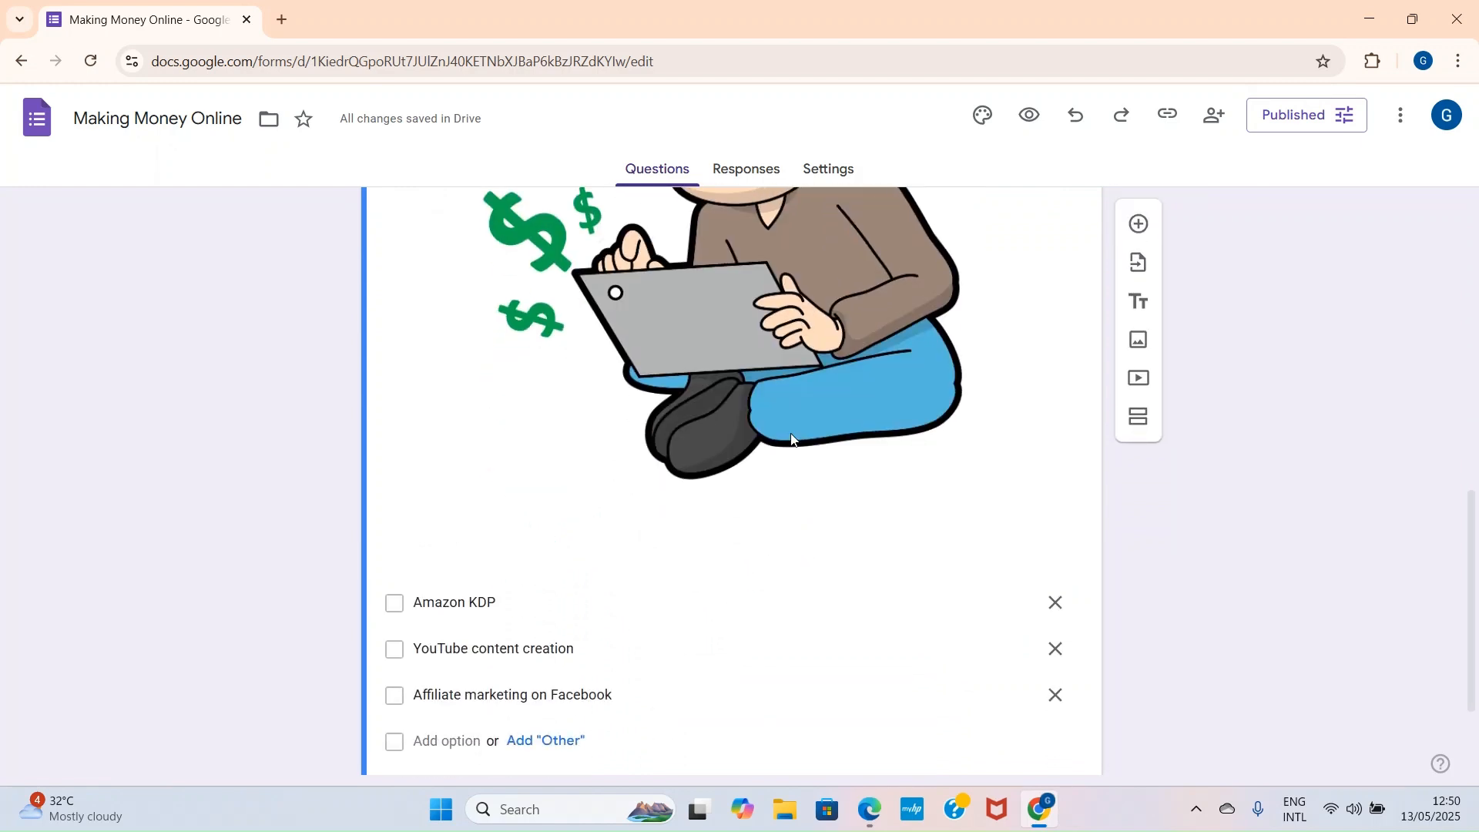
scroll(801, 441, "down", 2)
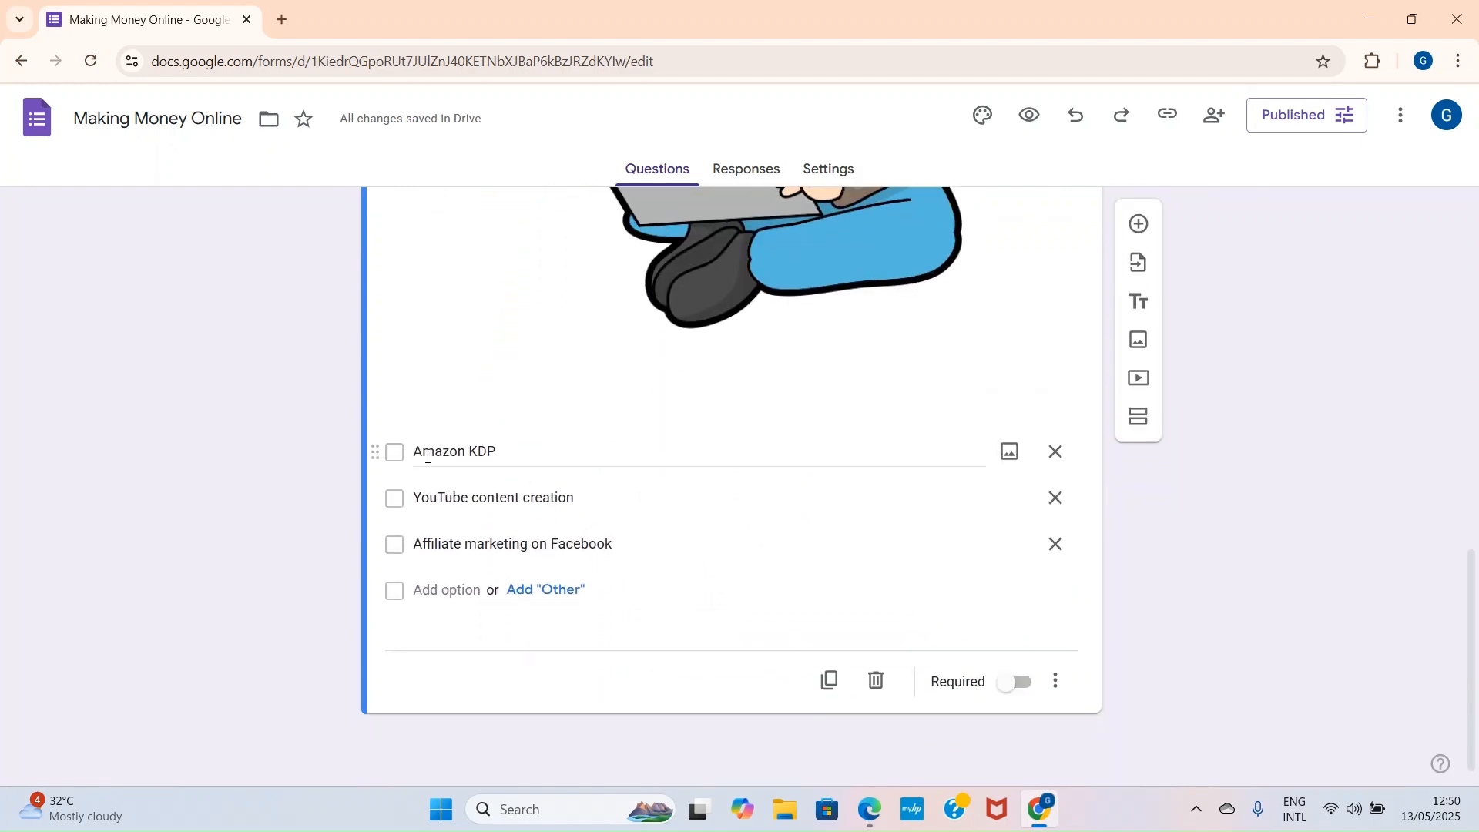
left_click(1009, 451)
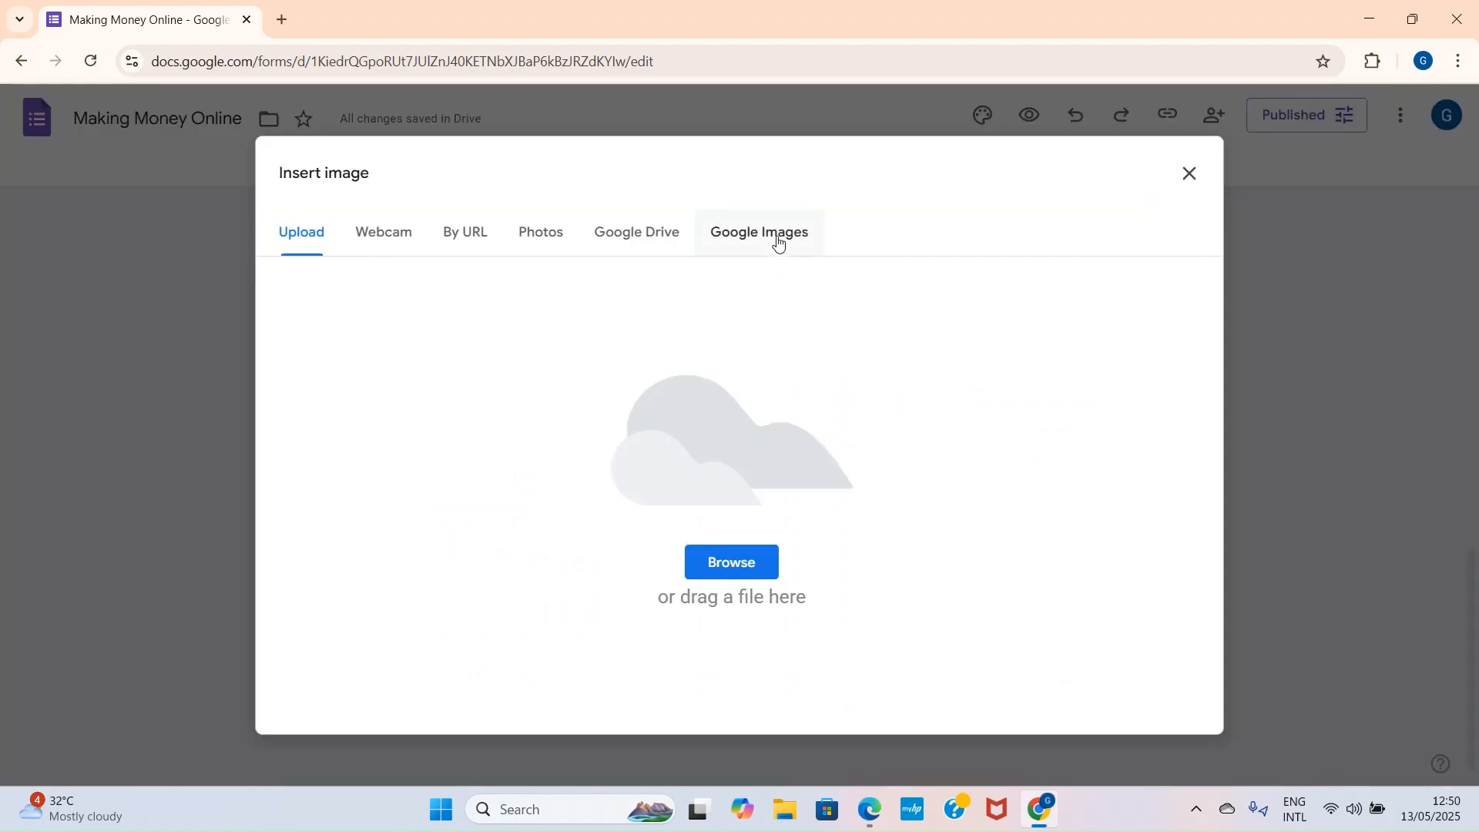
left_click(775, 235)
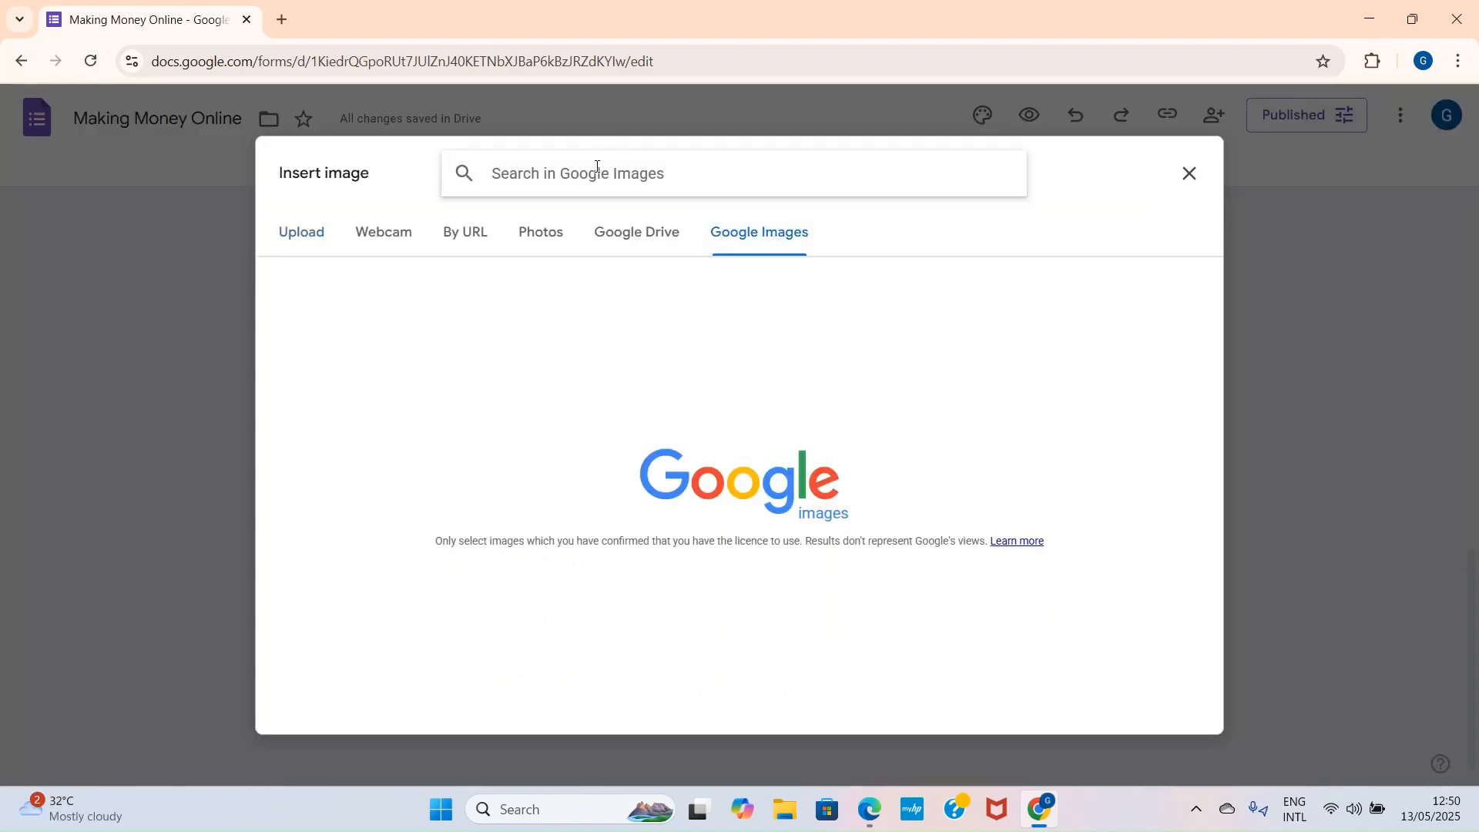
type("Amazon KDP")
key("Return")
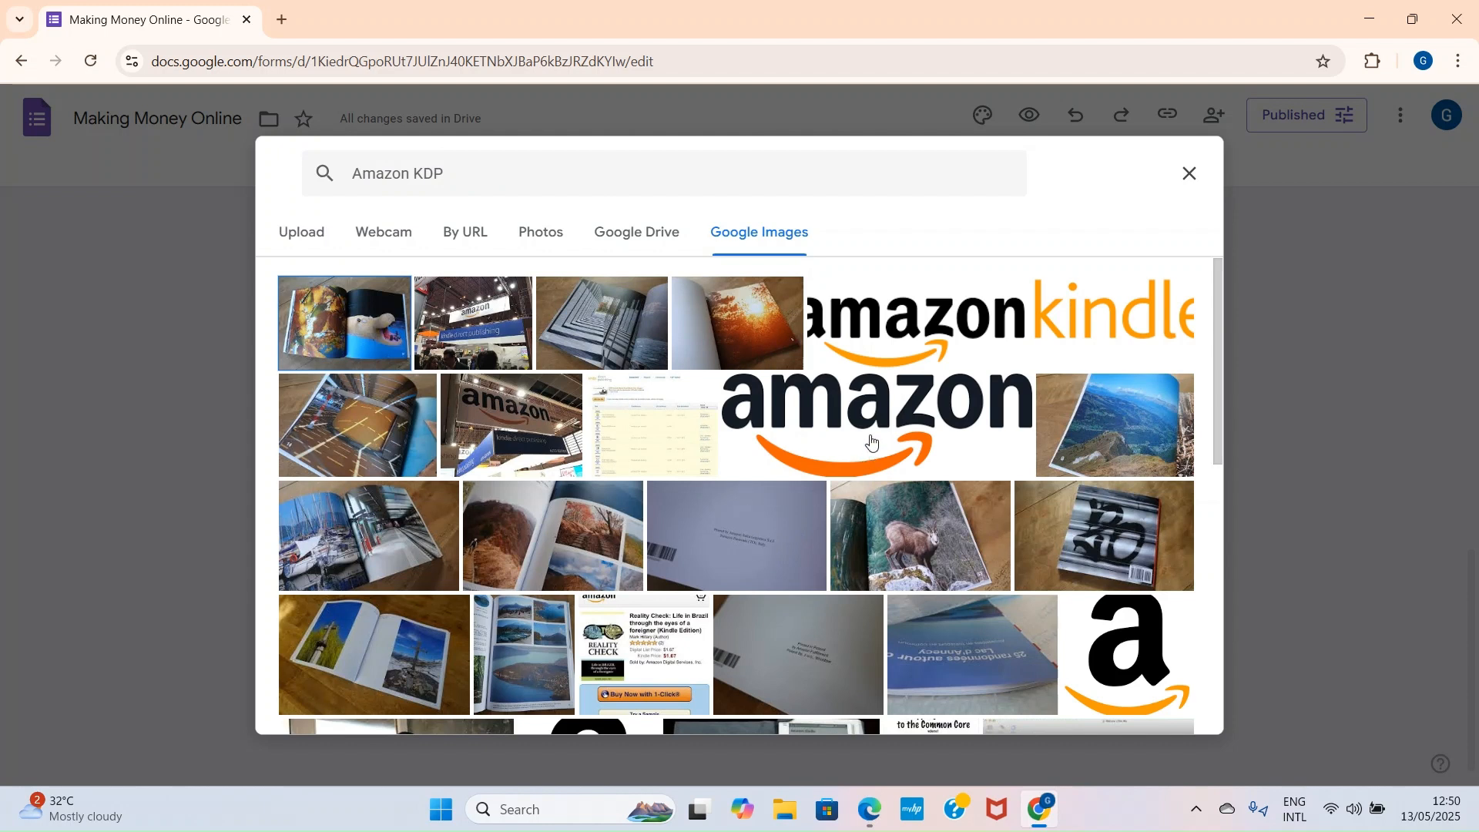
left_click(860, 425)
left_click(1043, 348)
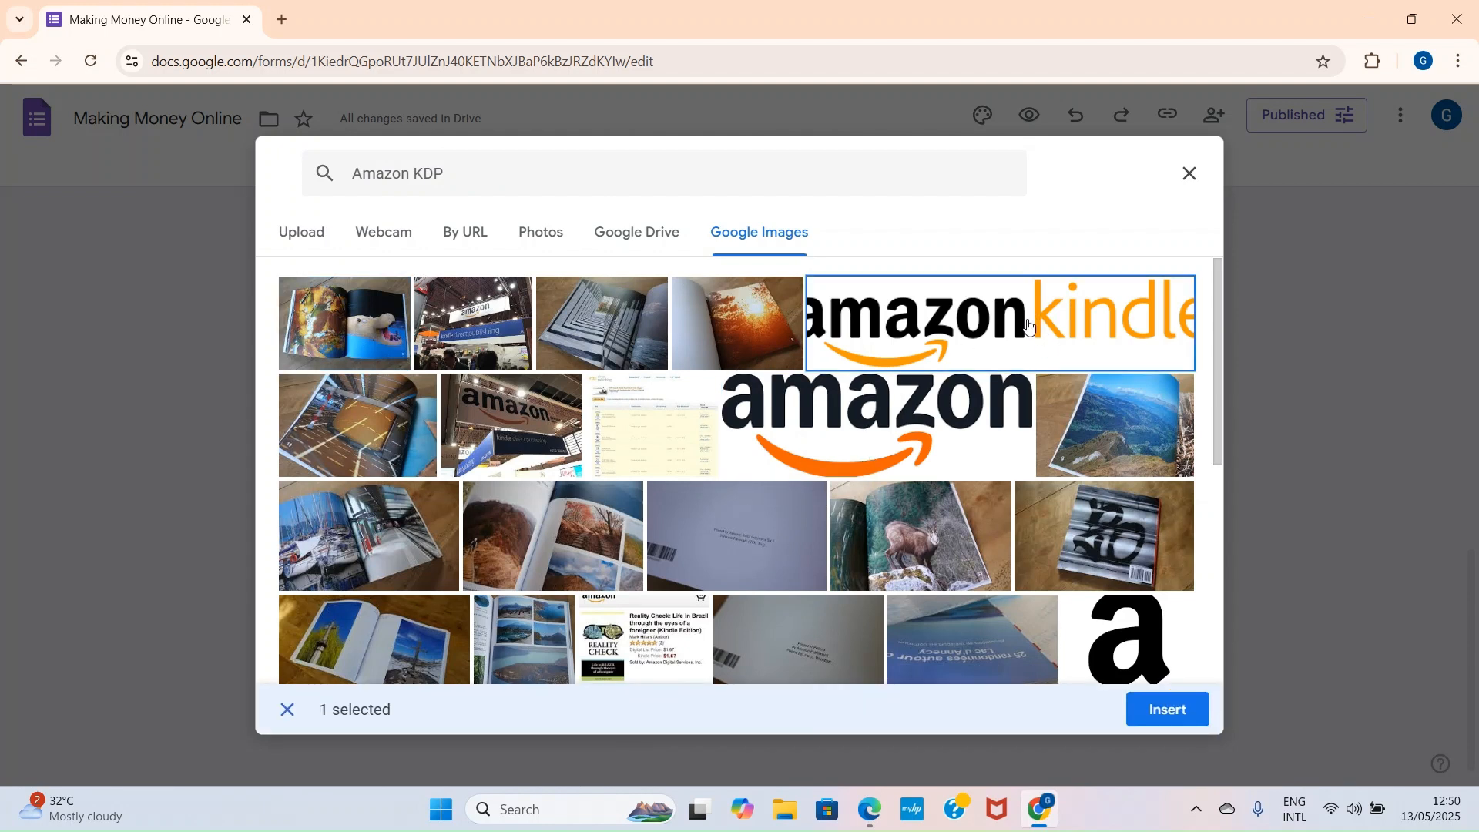
left_click(1166, 709)
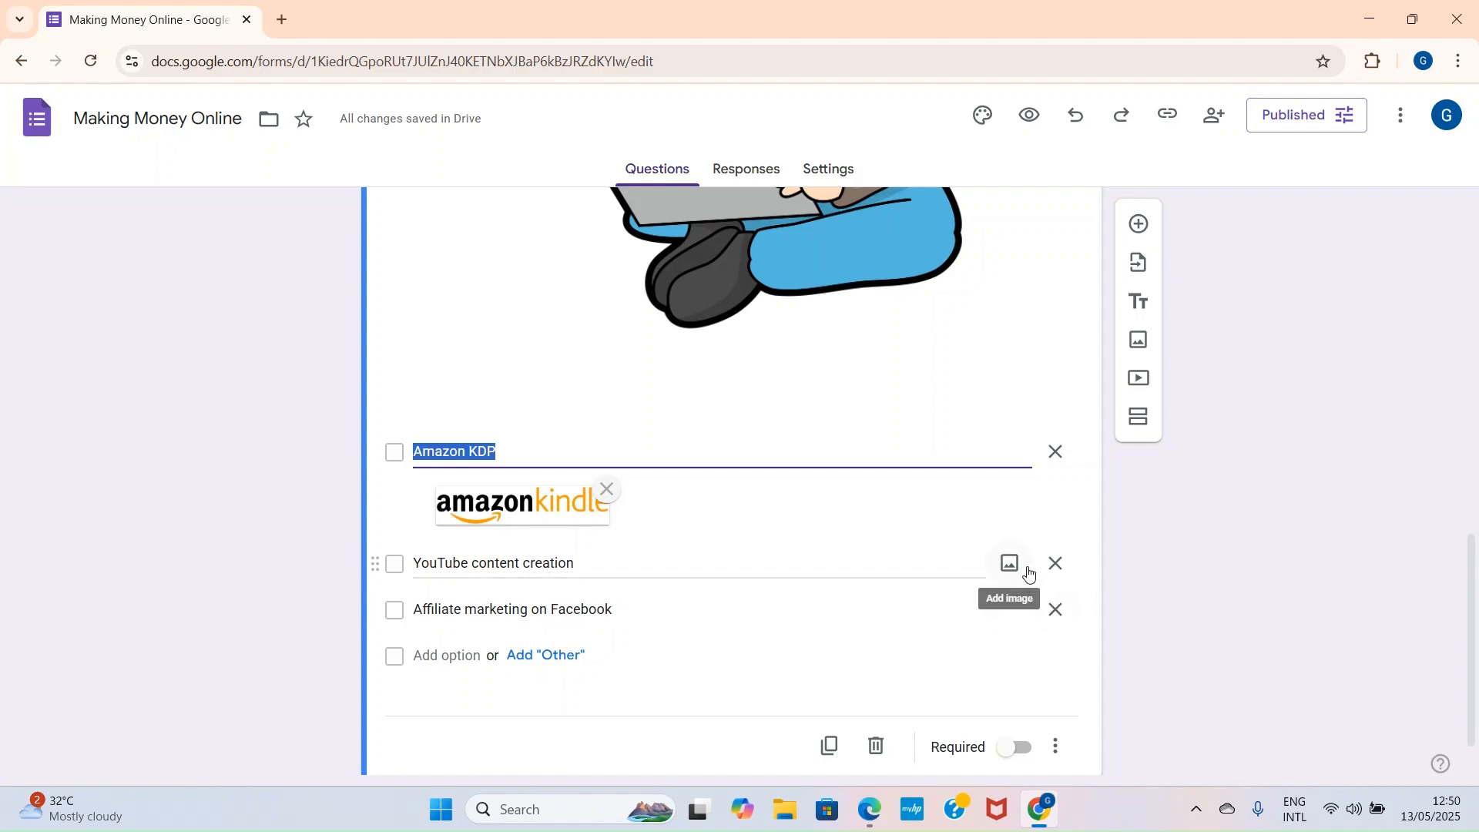
Add the red play-button logo to the "YouTube content creation" option from a Google Images search for "YouTube"
left_click(1012, 570)
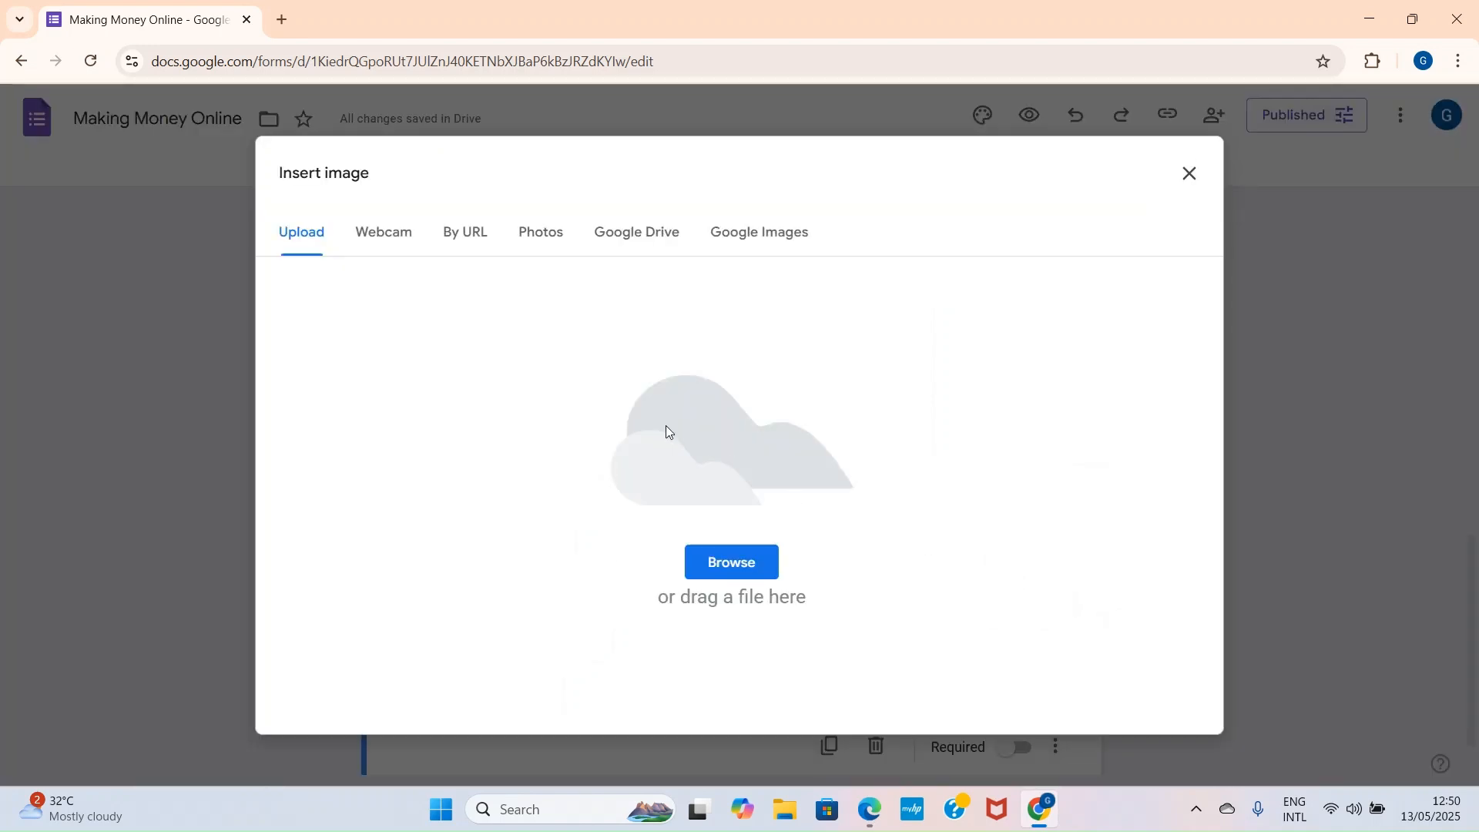
left_click(772, 248)
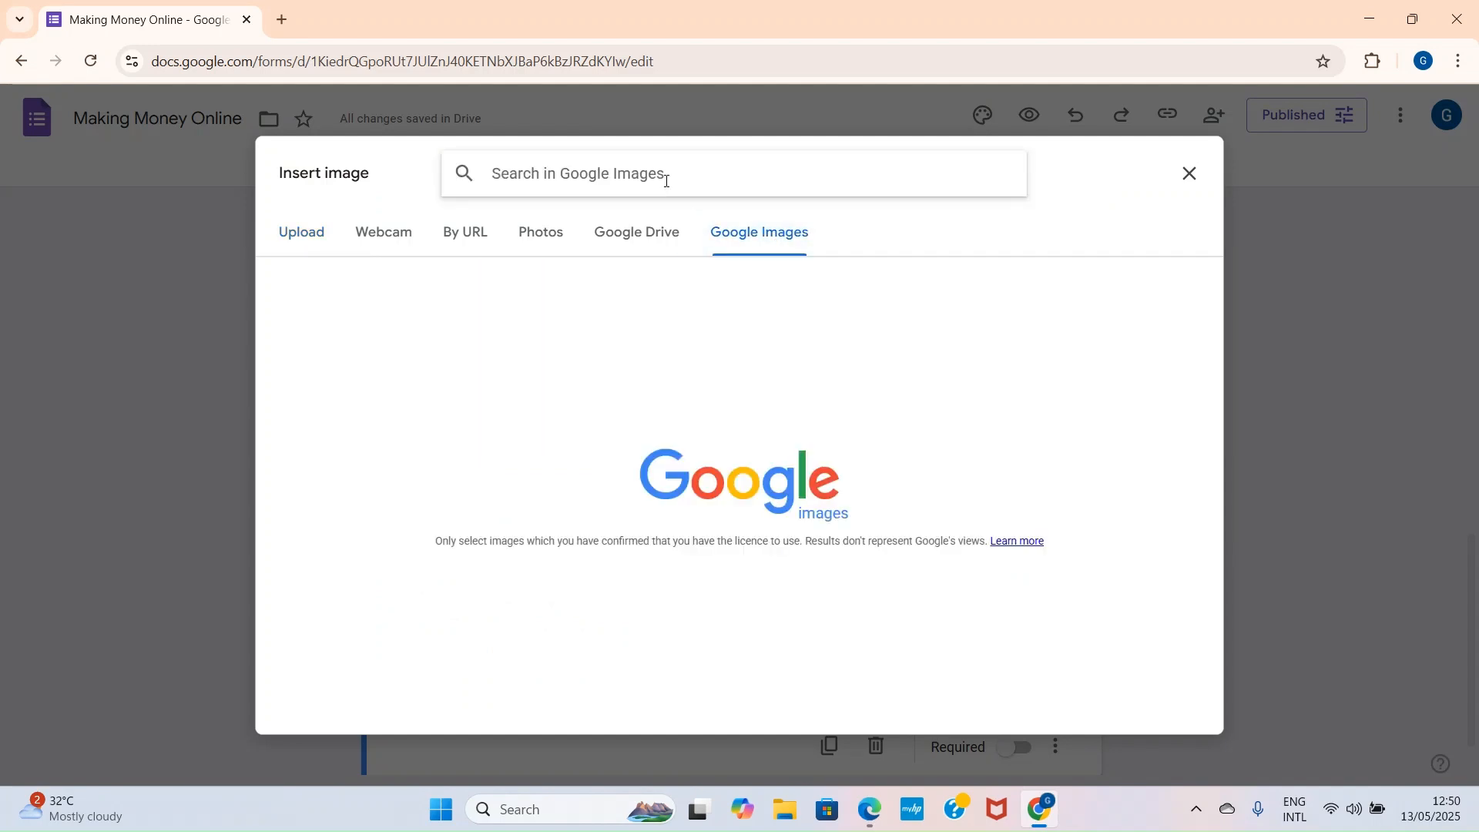
type("Y")
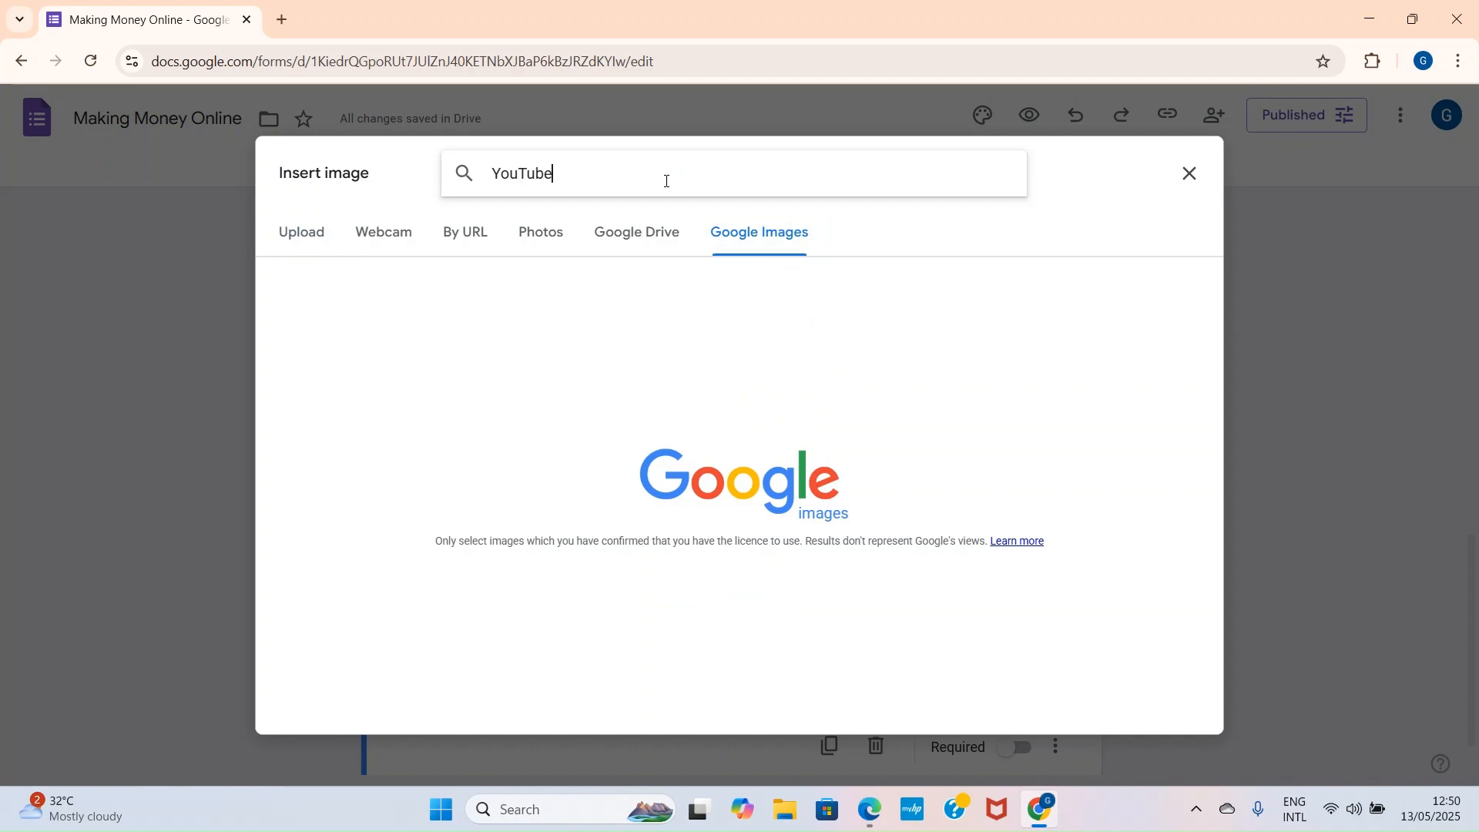
type("ouTube")
key("Return")
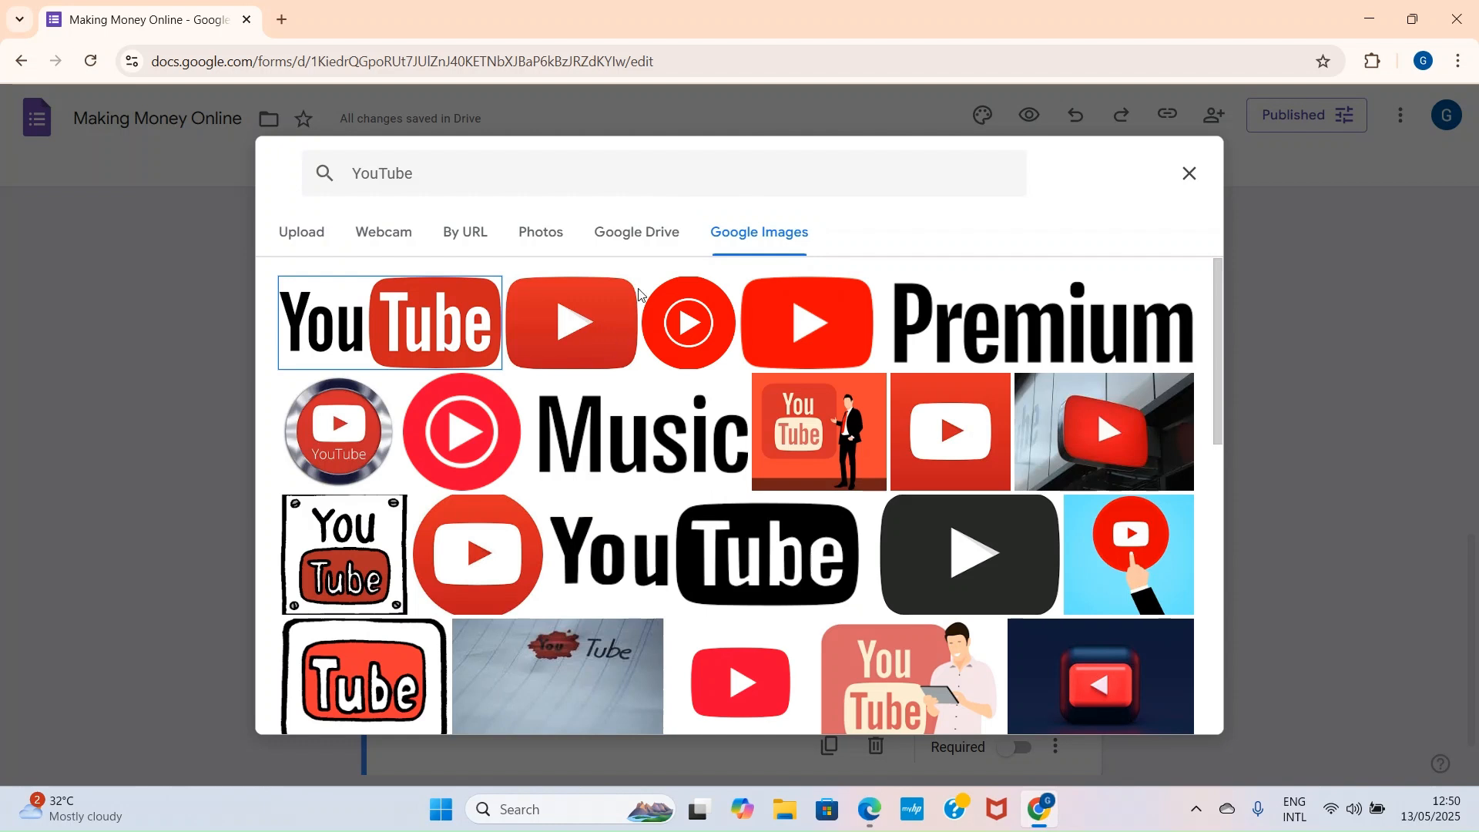
left_click(566, 319)
left_click(1166, 709)
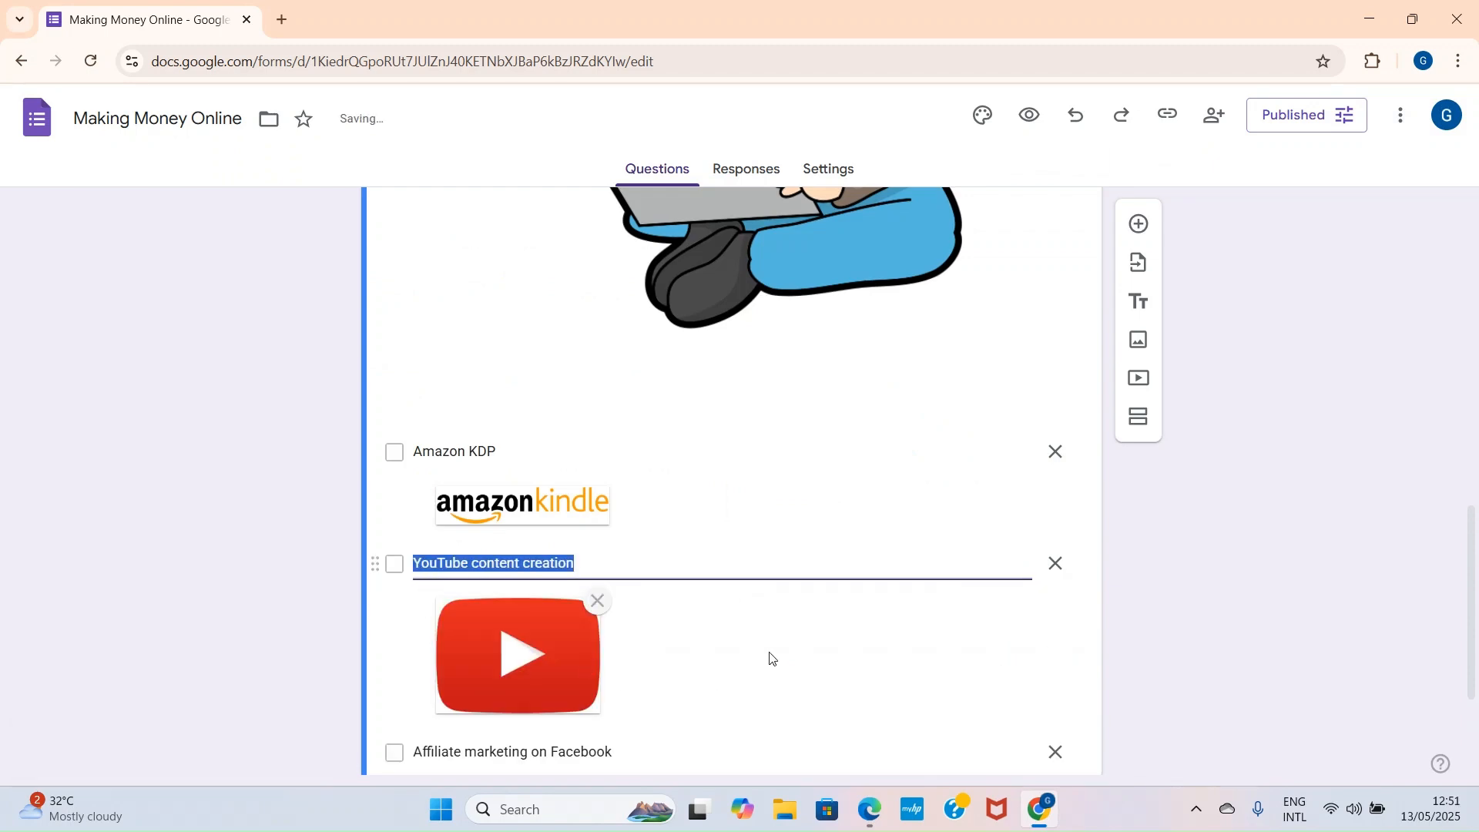
Add the running man, coins and Facebook logo picture to the third option from a Google Images search for "Affiliate marketing on Facebook"
scroll(769, 654, "down", 3)
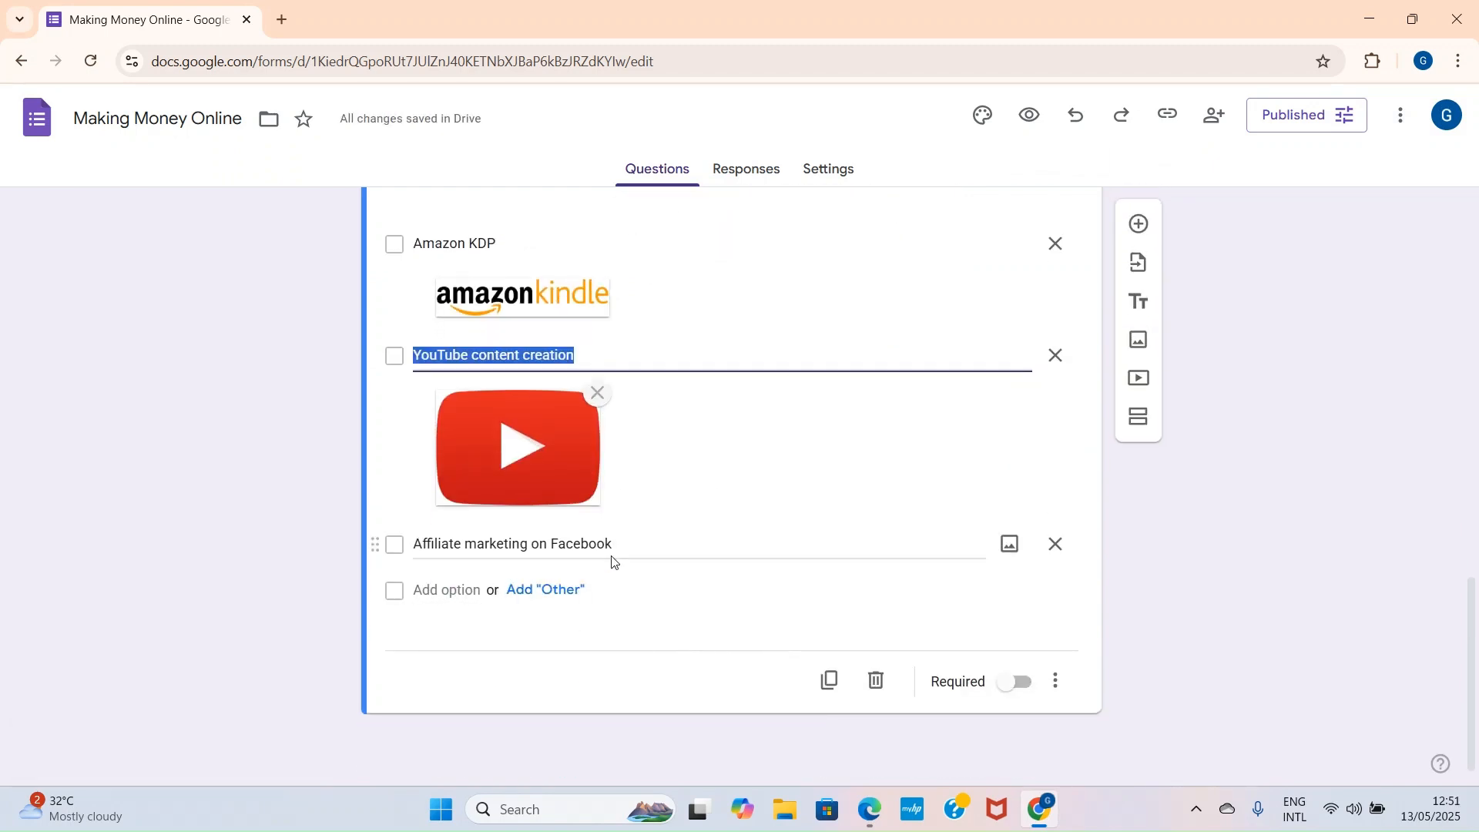
left_click(1009, 545)
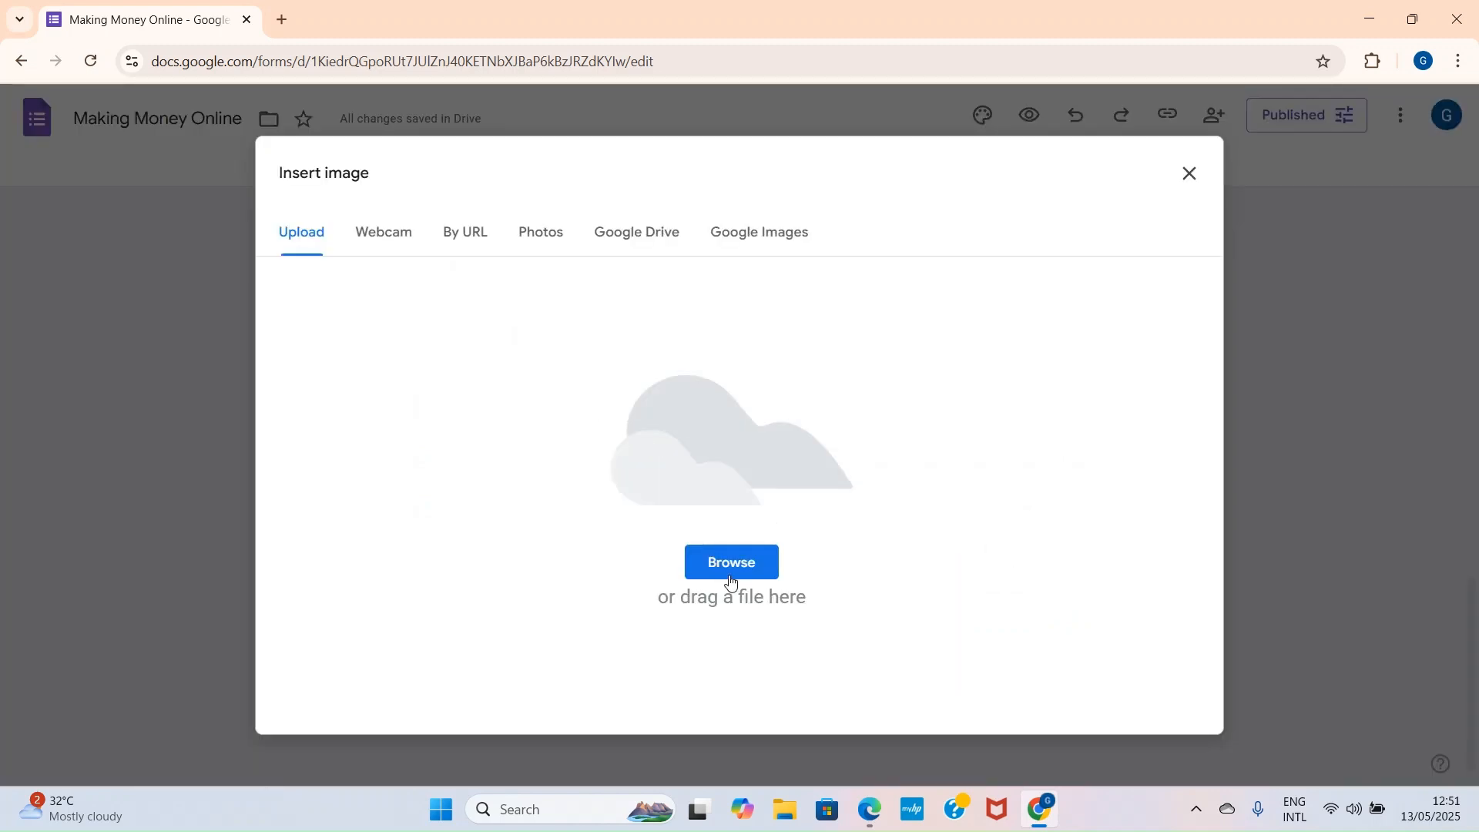
left_click(792, 246)
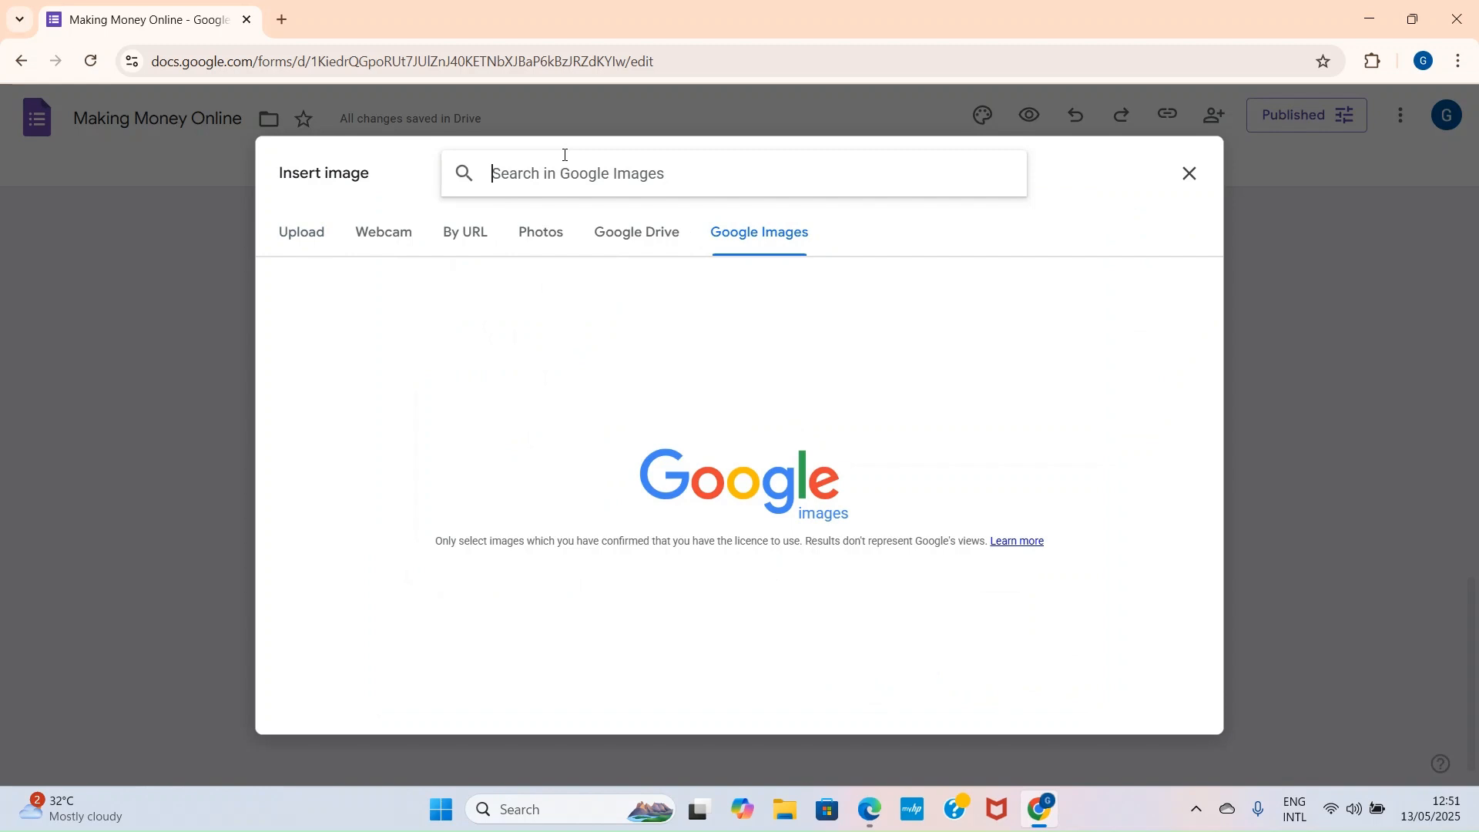
type("A")
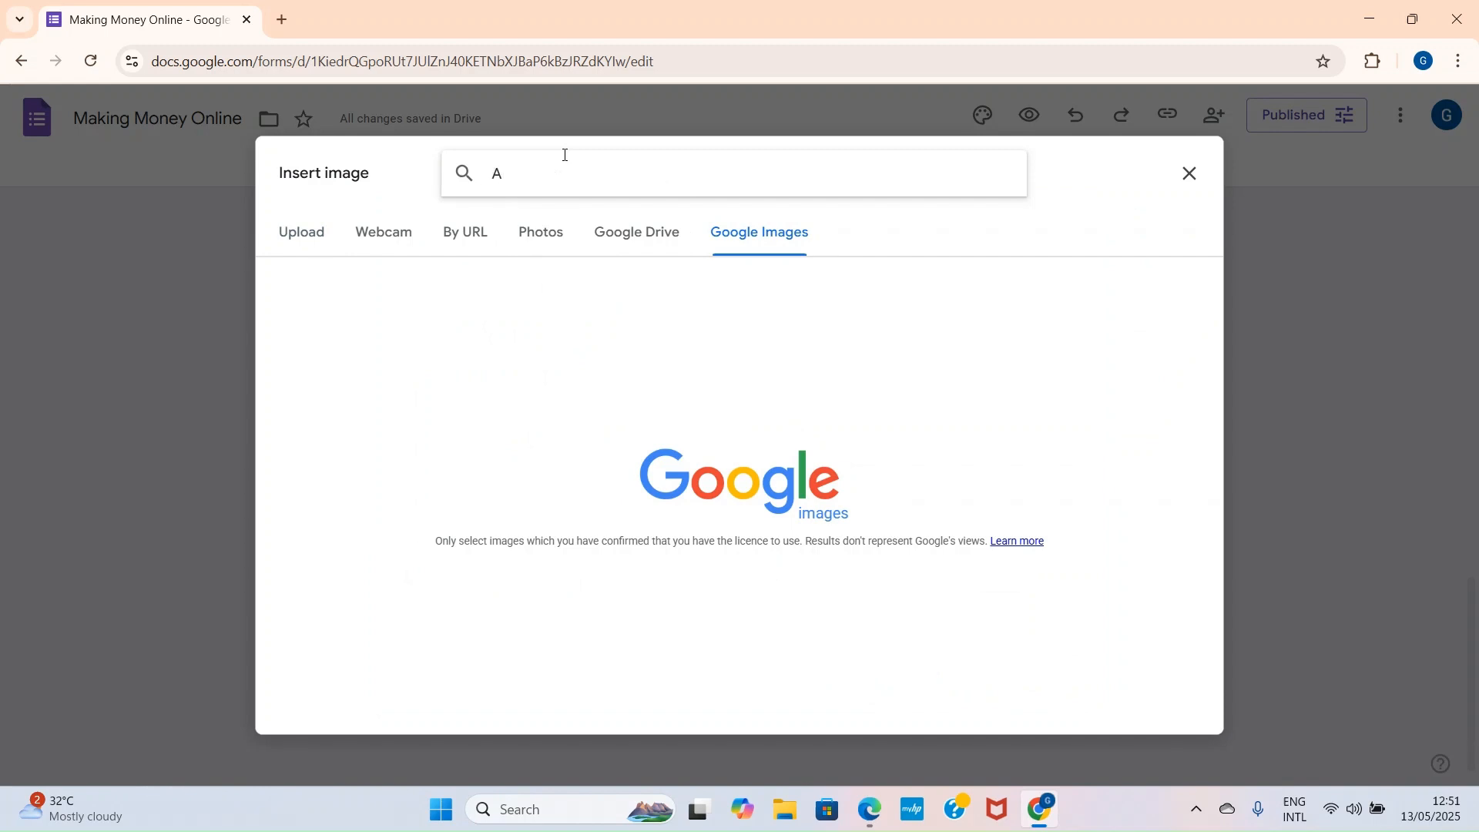
key("BackSpace")
key("BackSpace")
type("Affiliate marketing on Facebook")
key("Return")
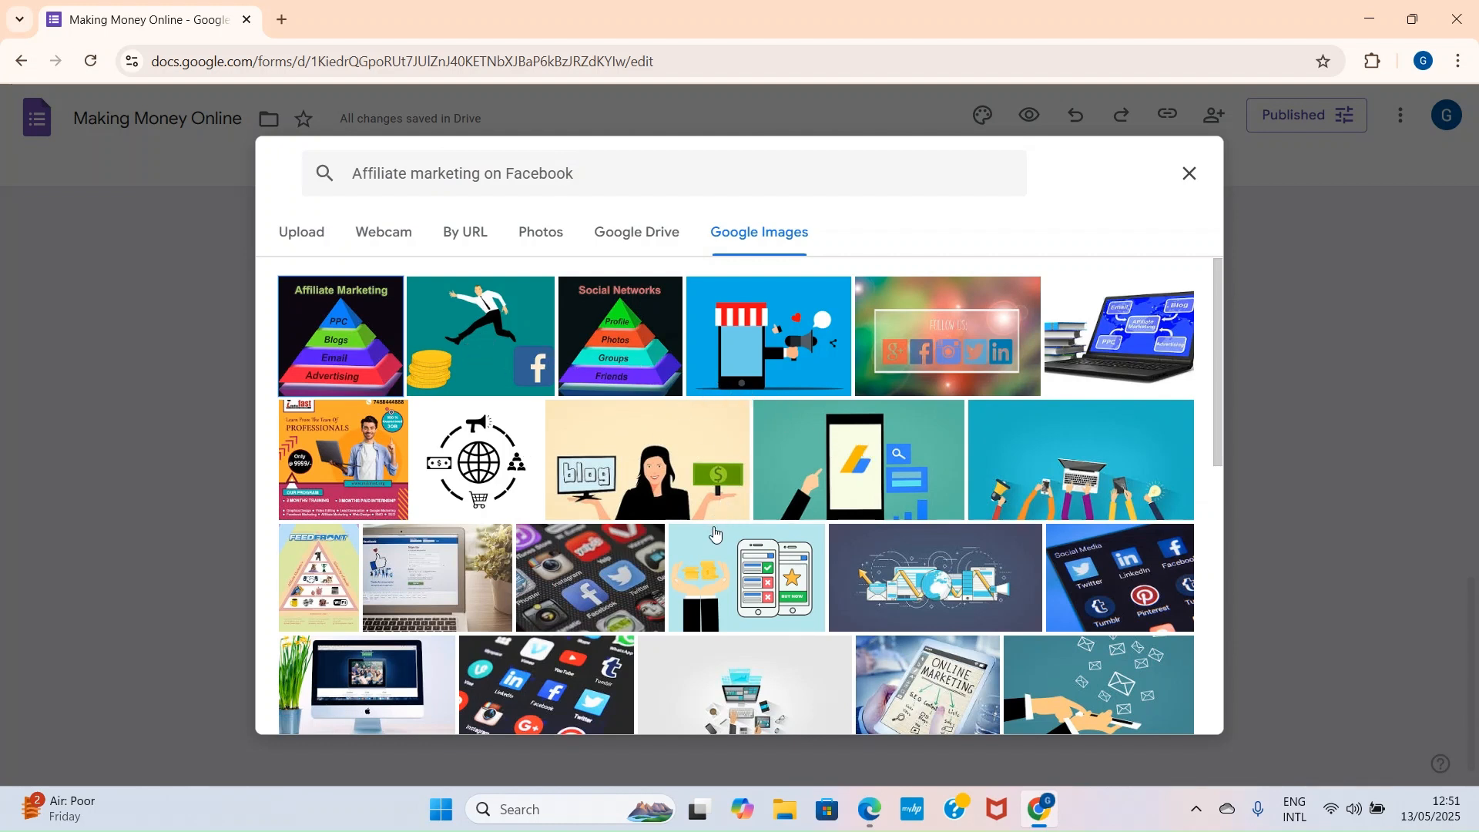
left_click(496, 336)
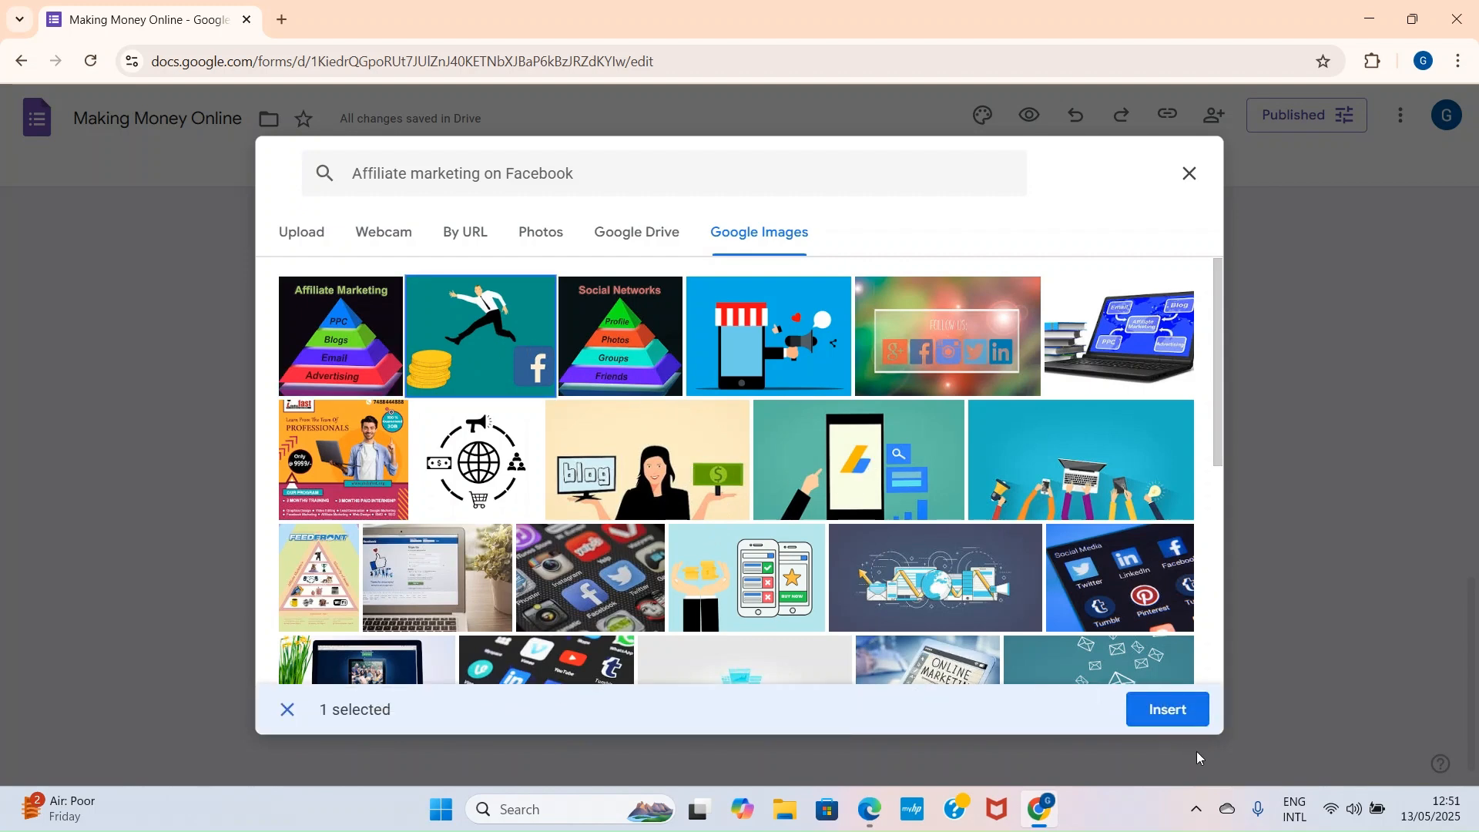
left_click(1172, 712)
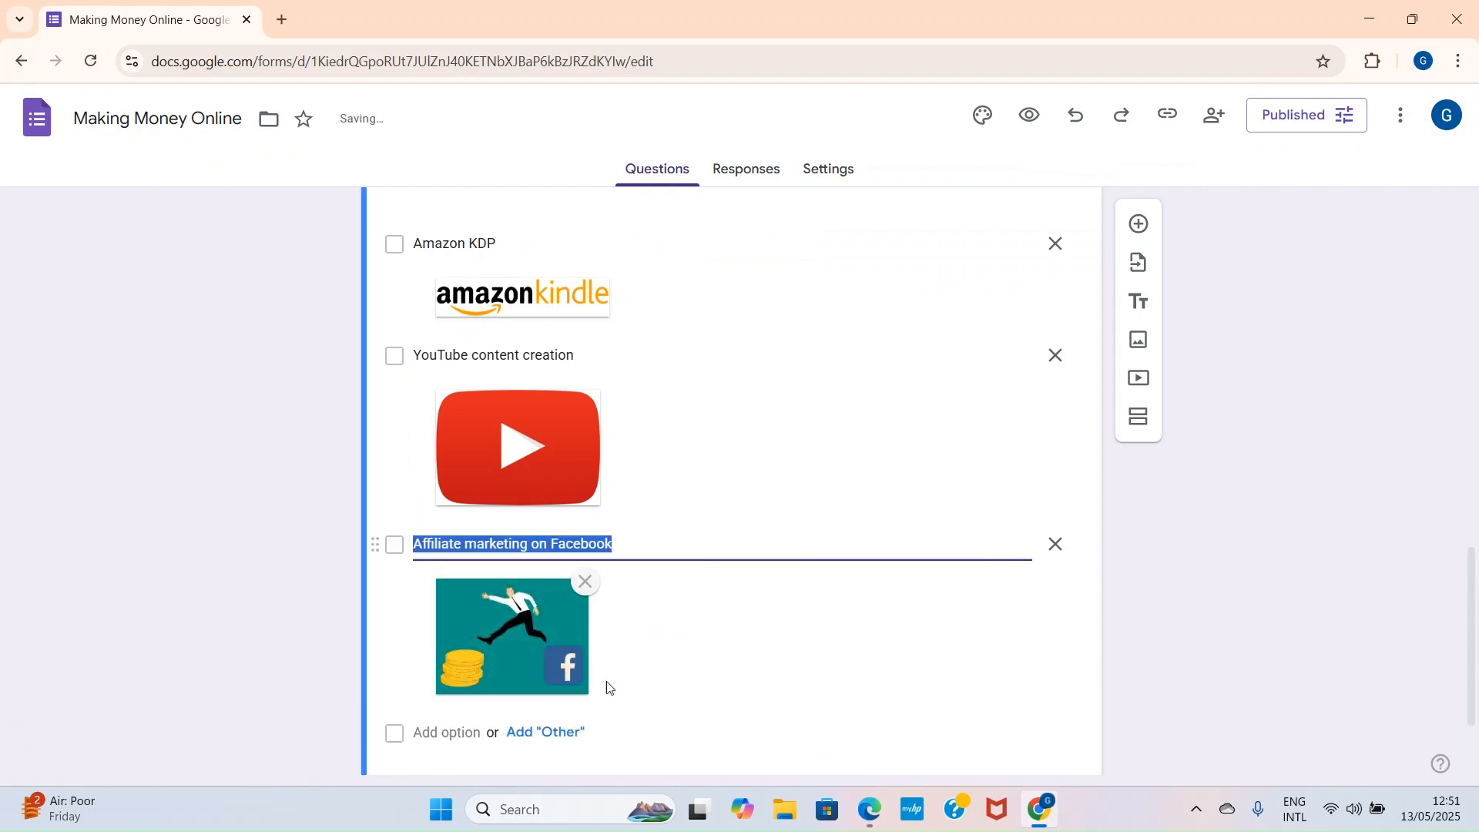
scroll(1113, 704, "down", 2)
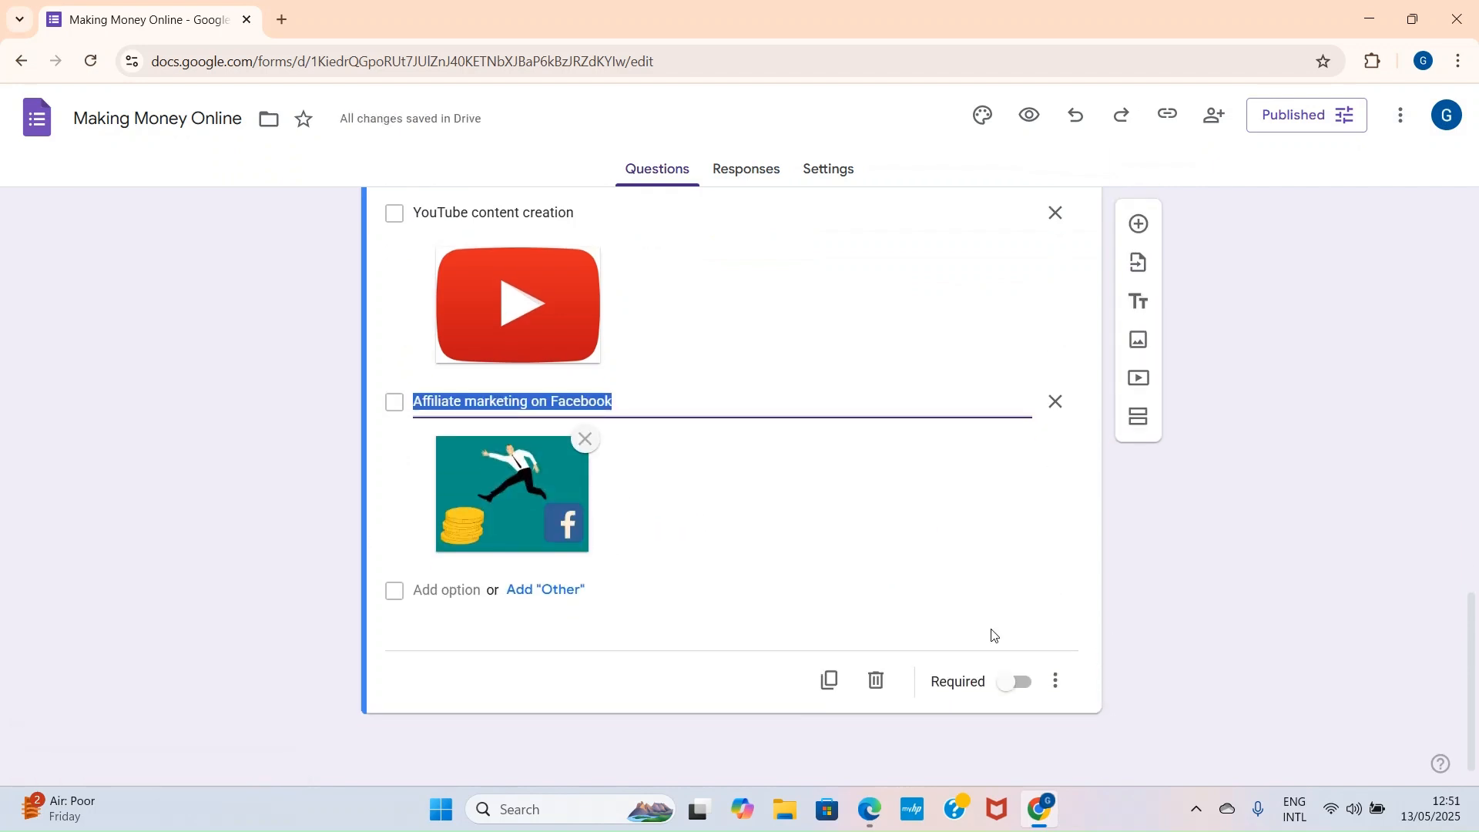
Try the neutral and darkest purple background shades in the form theme, and return to the lightest purple
scroll(647, 616, "up", 5)
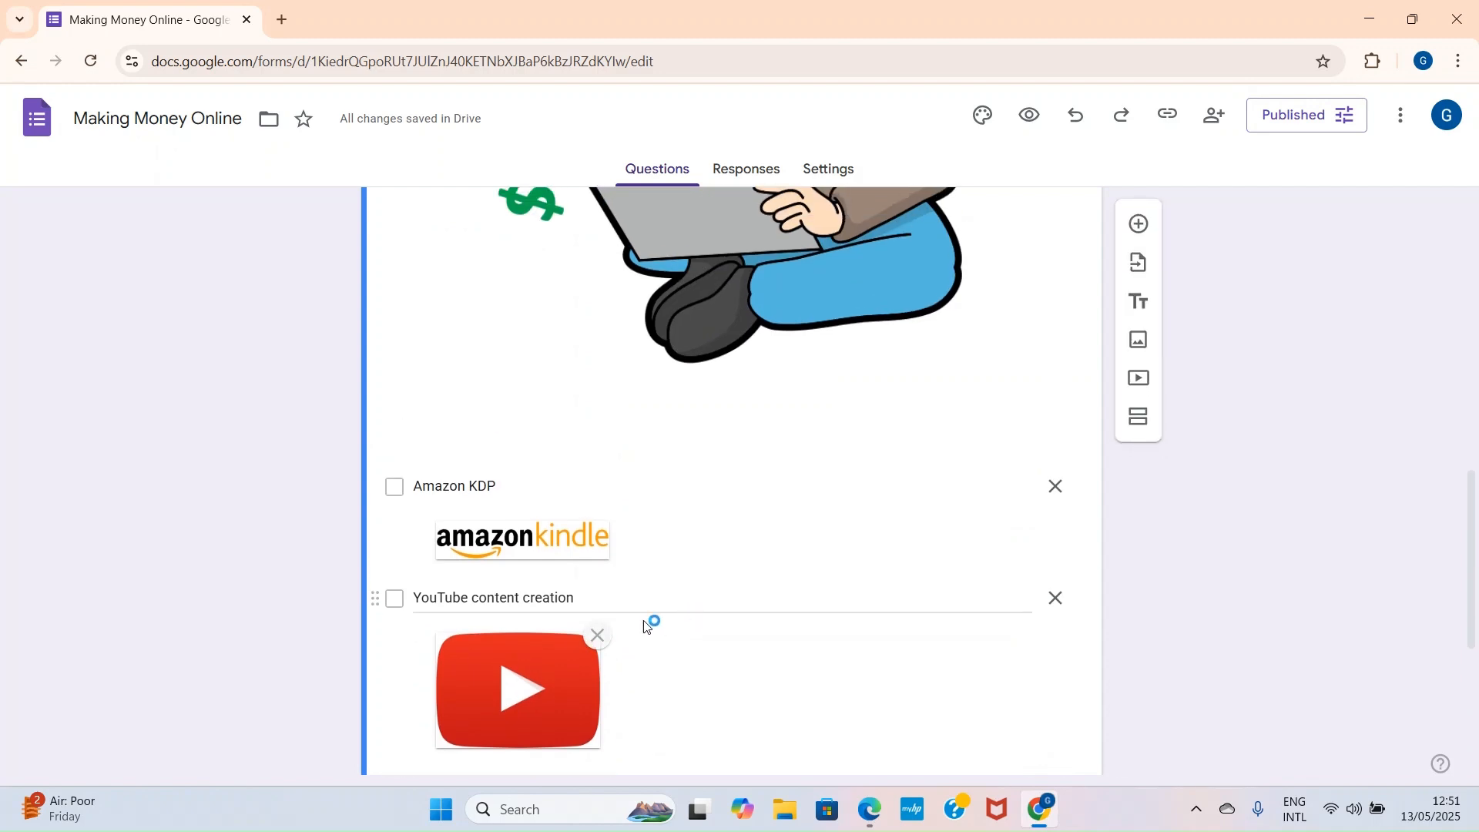
scroll(585, 485, "up", 10)
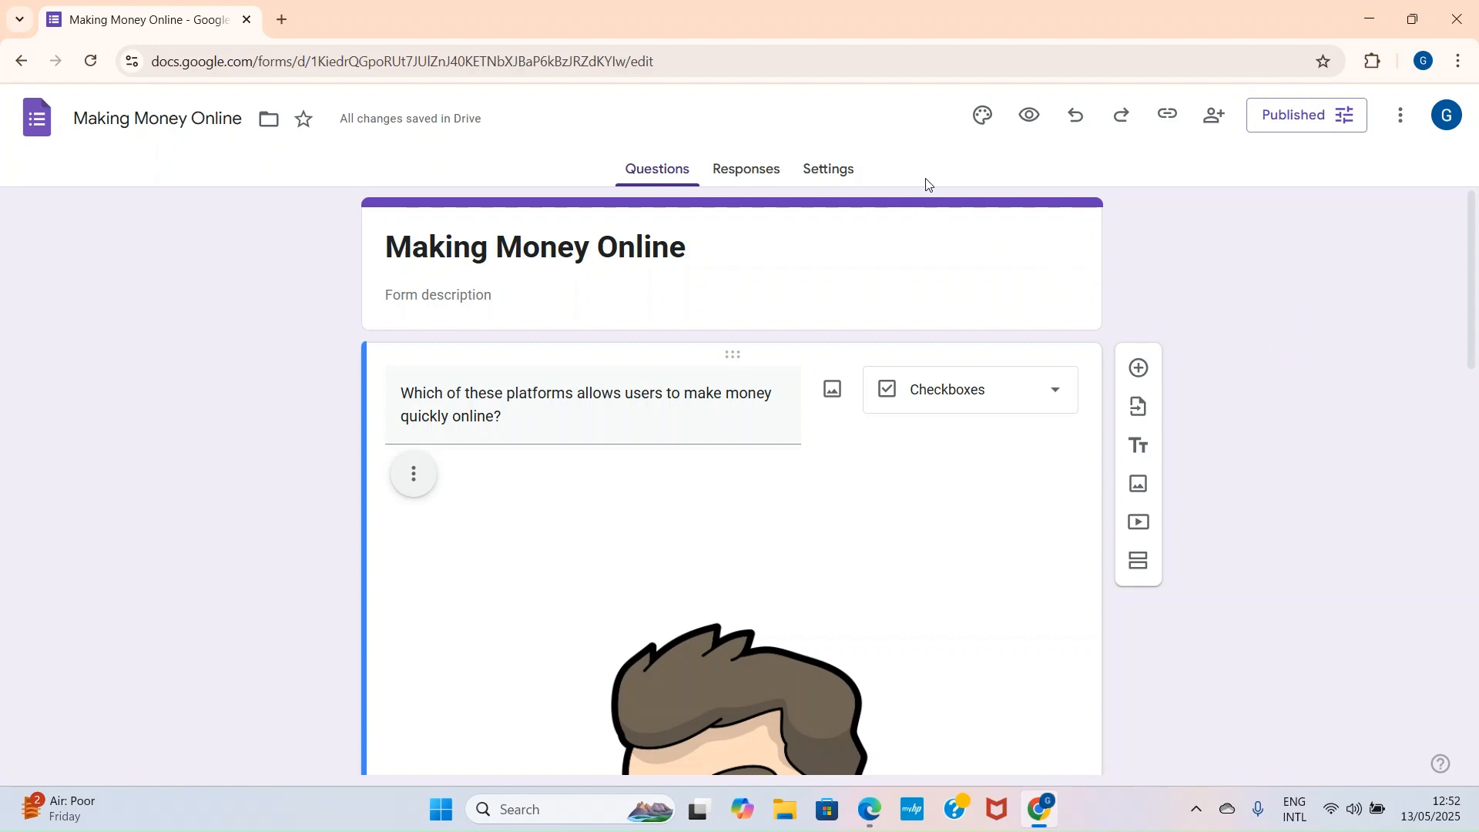
left_click(984, 116)
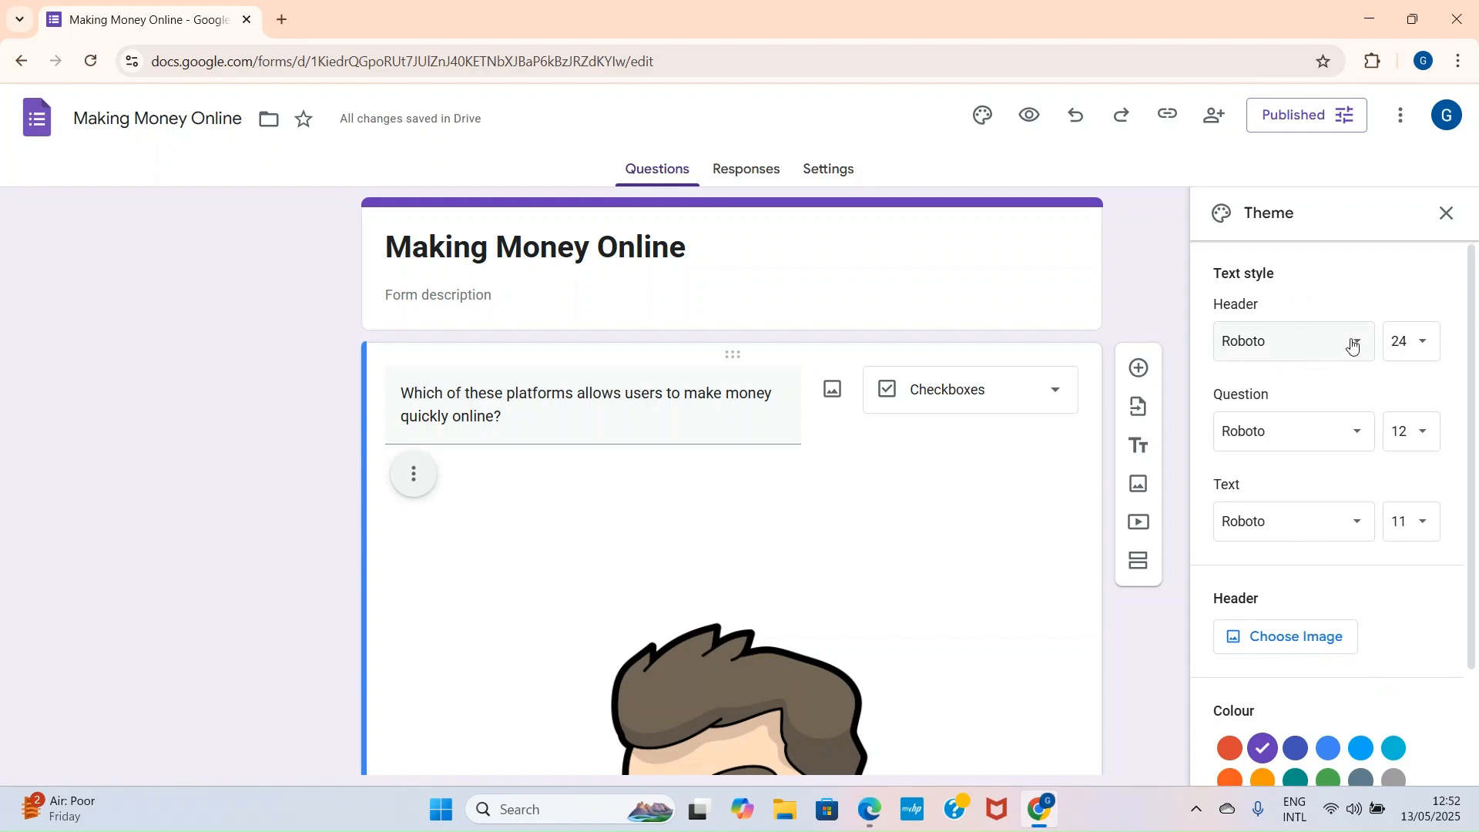
scroll(1376, 429, "down", 1)
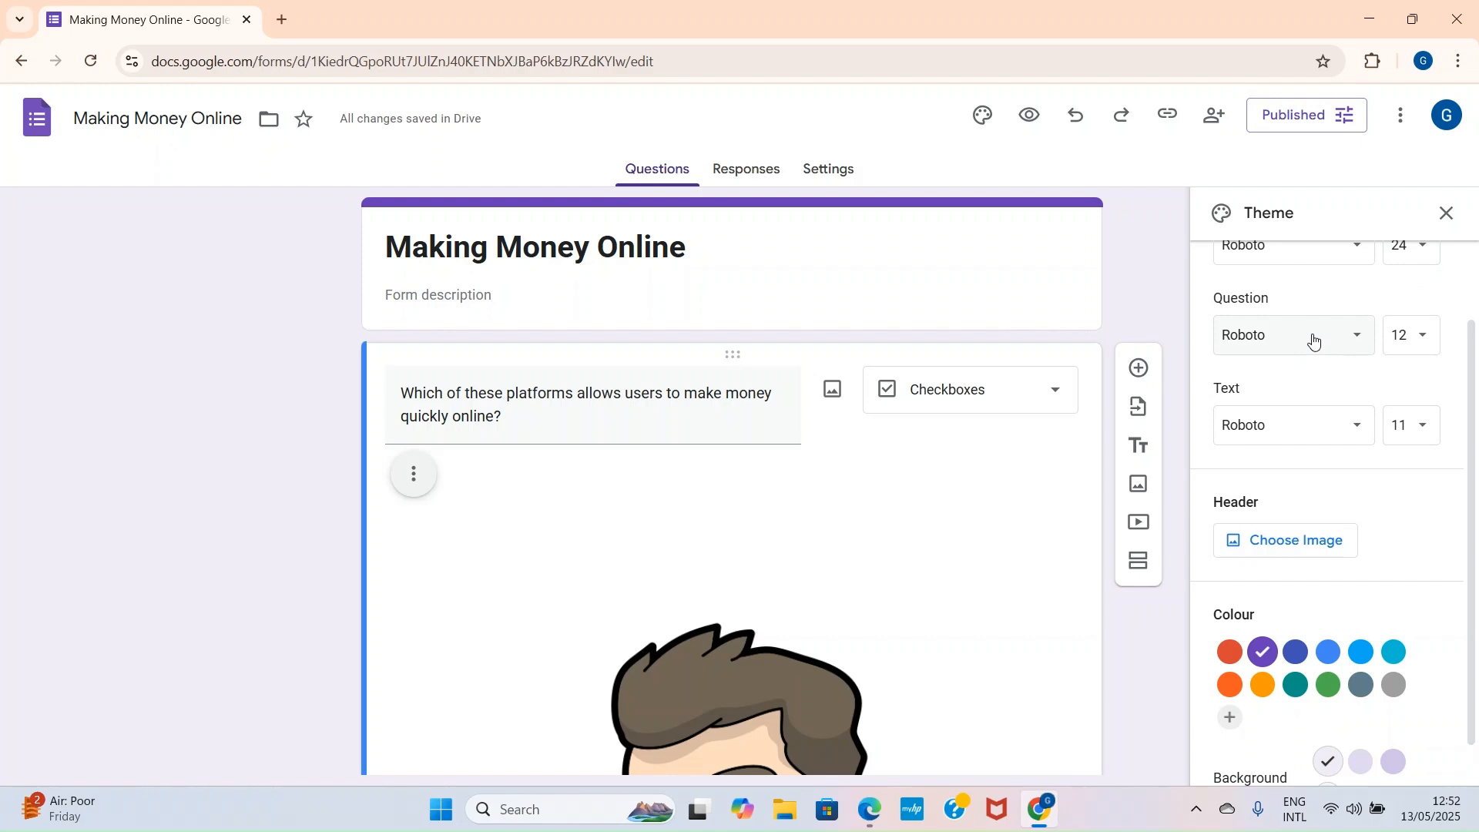
scroll(1312, 337, "down", 1)
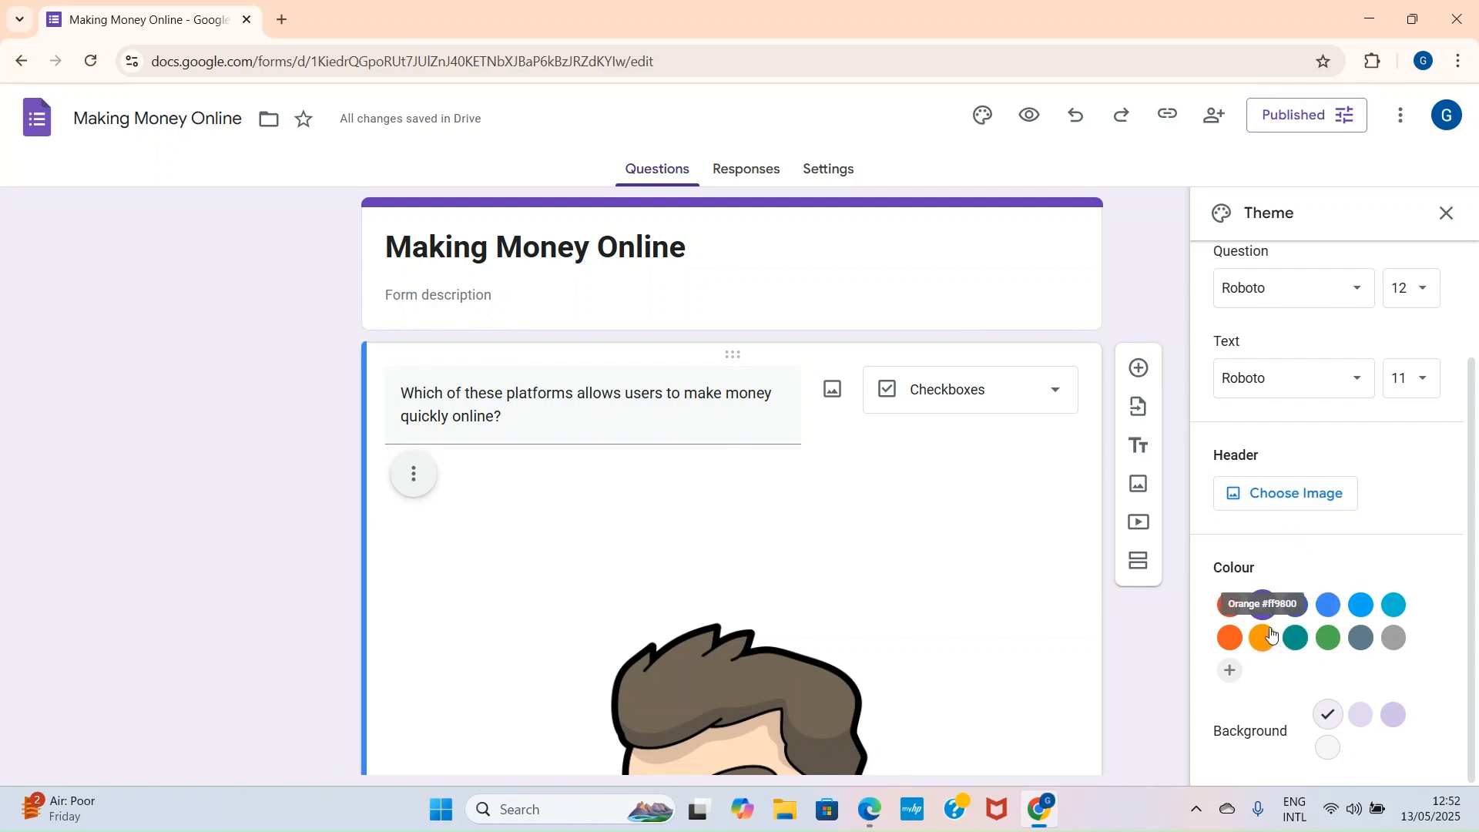
left_click(1331, 758)
left_click(1398, 722)
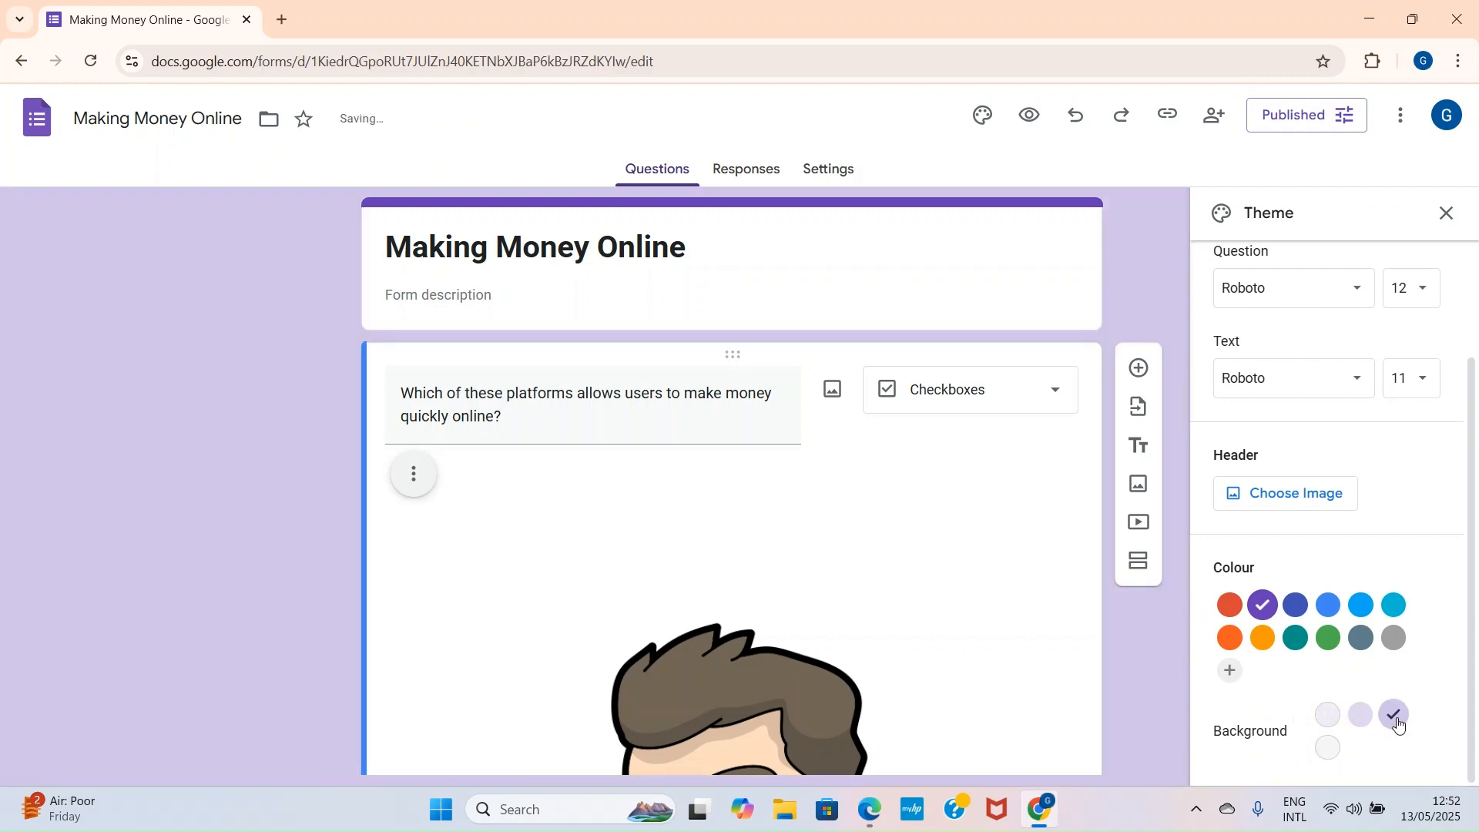
left_click(1326, 719)
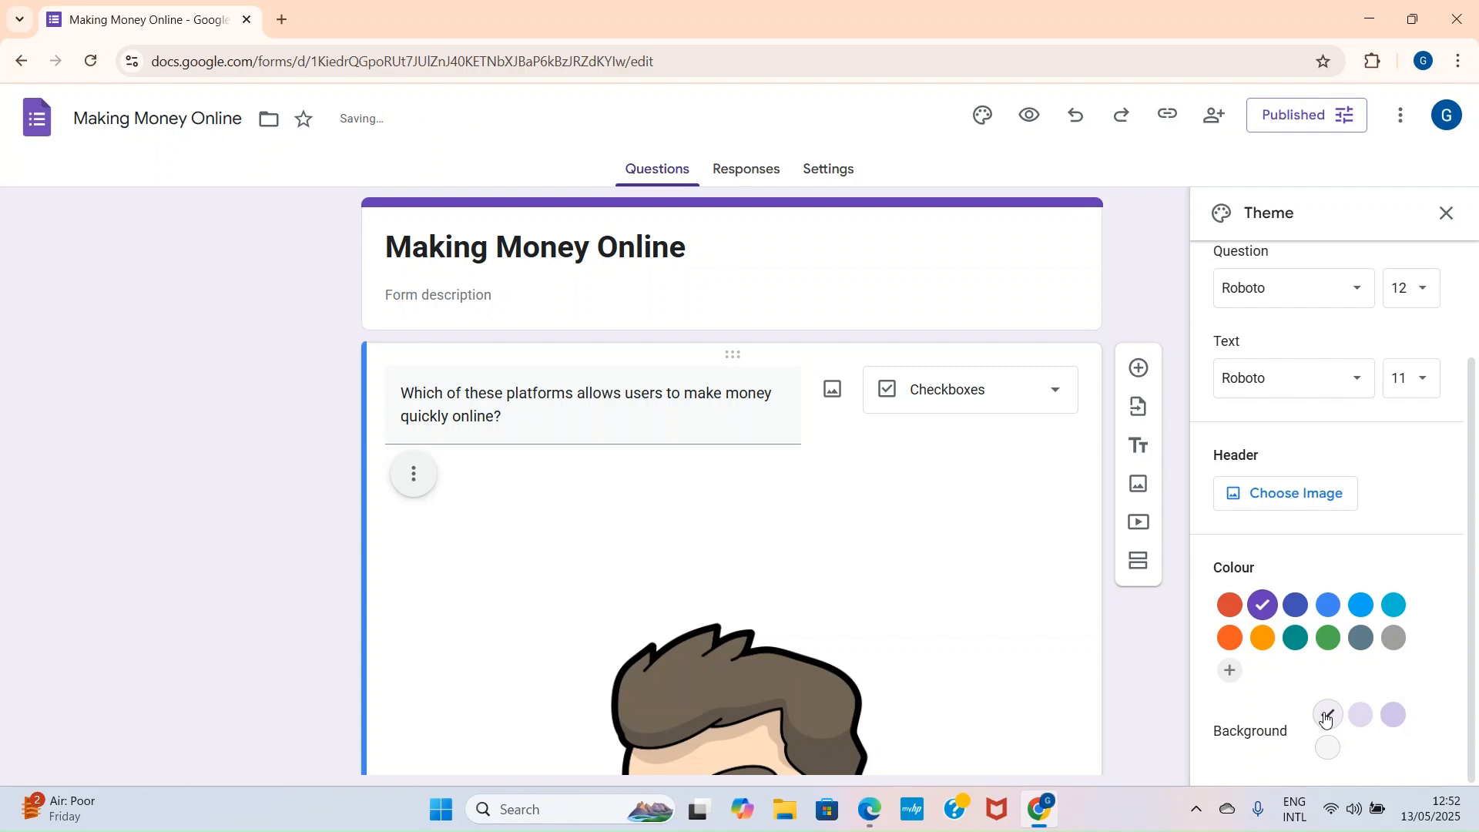
Try red as the form's theme colour, switch back to purple and close the theme settings
left_click(1228, 608)
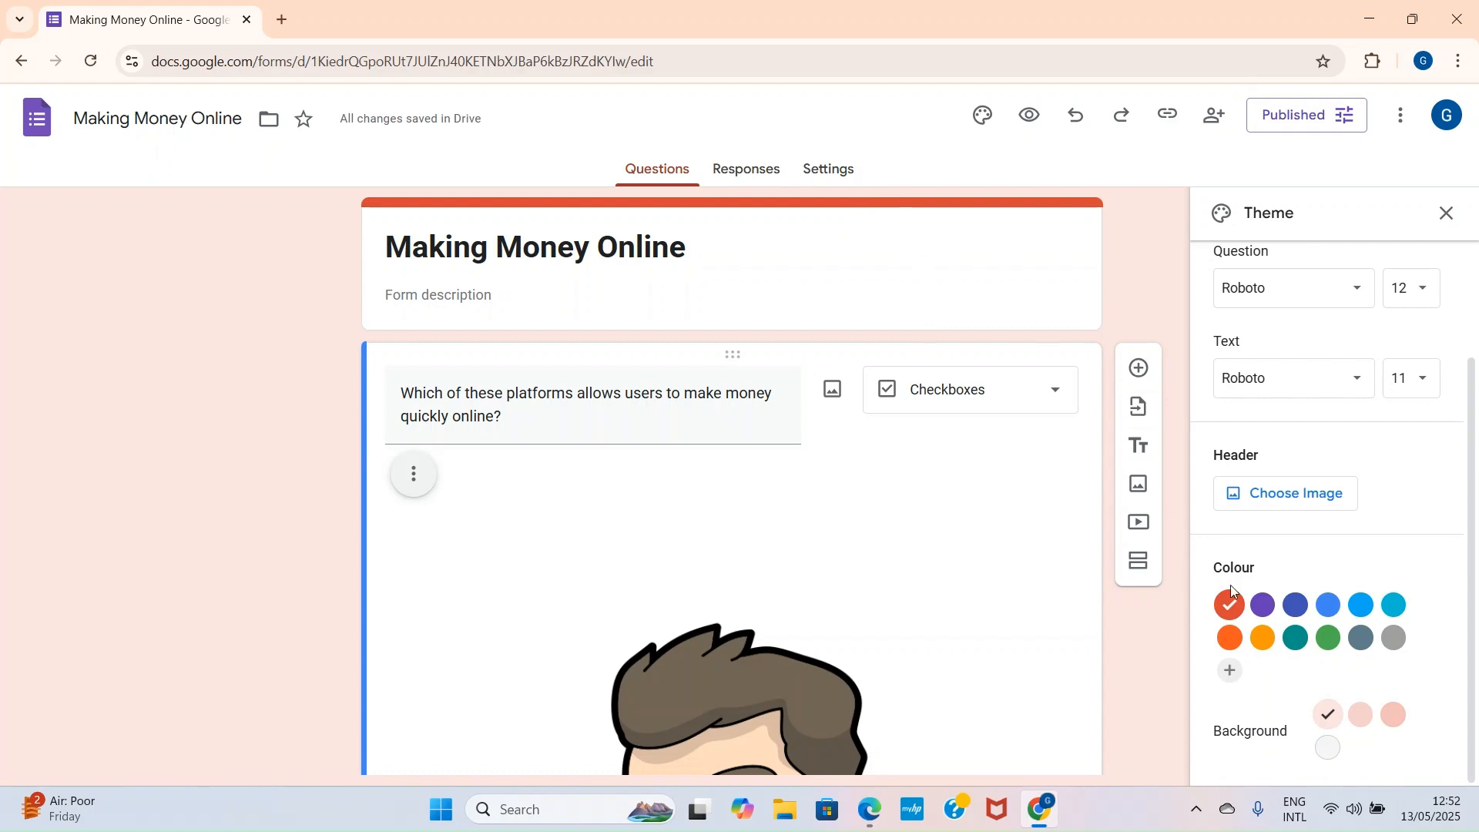
left_click(1263, 606)
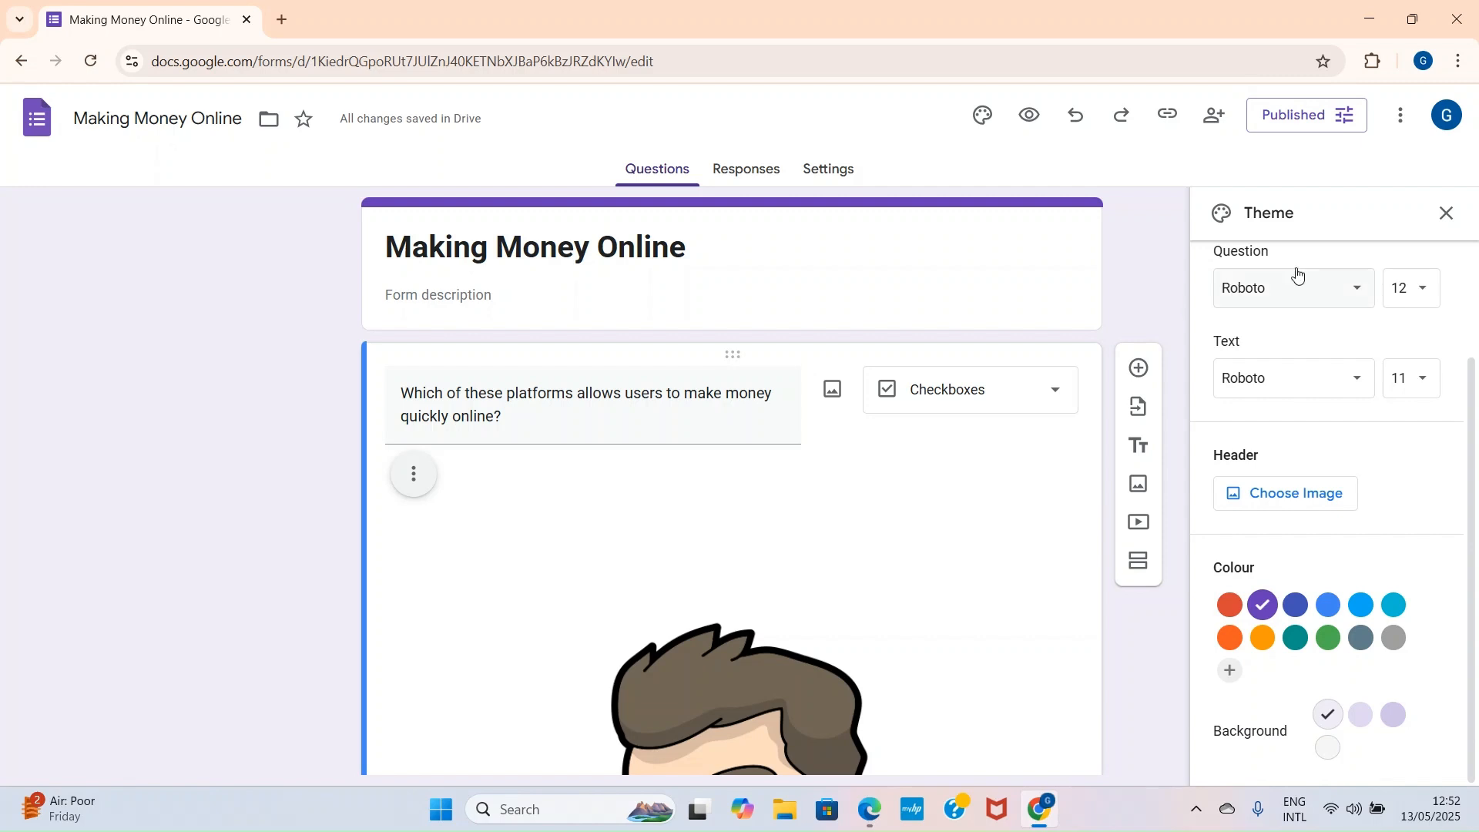
left_click(1446, 213)
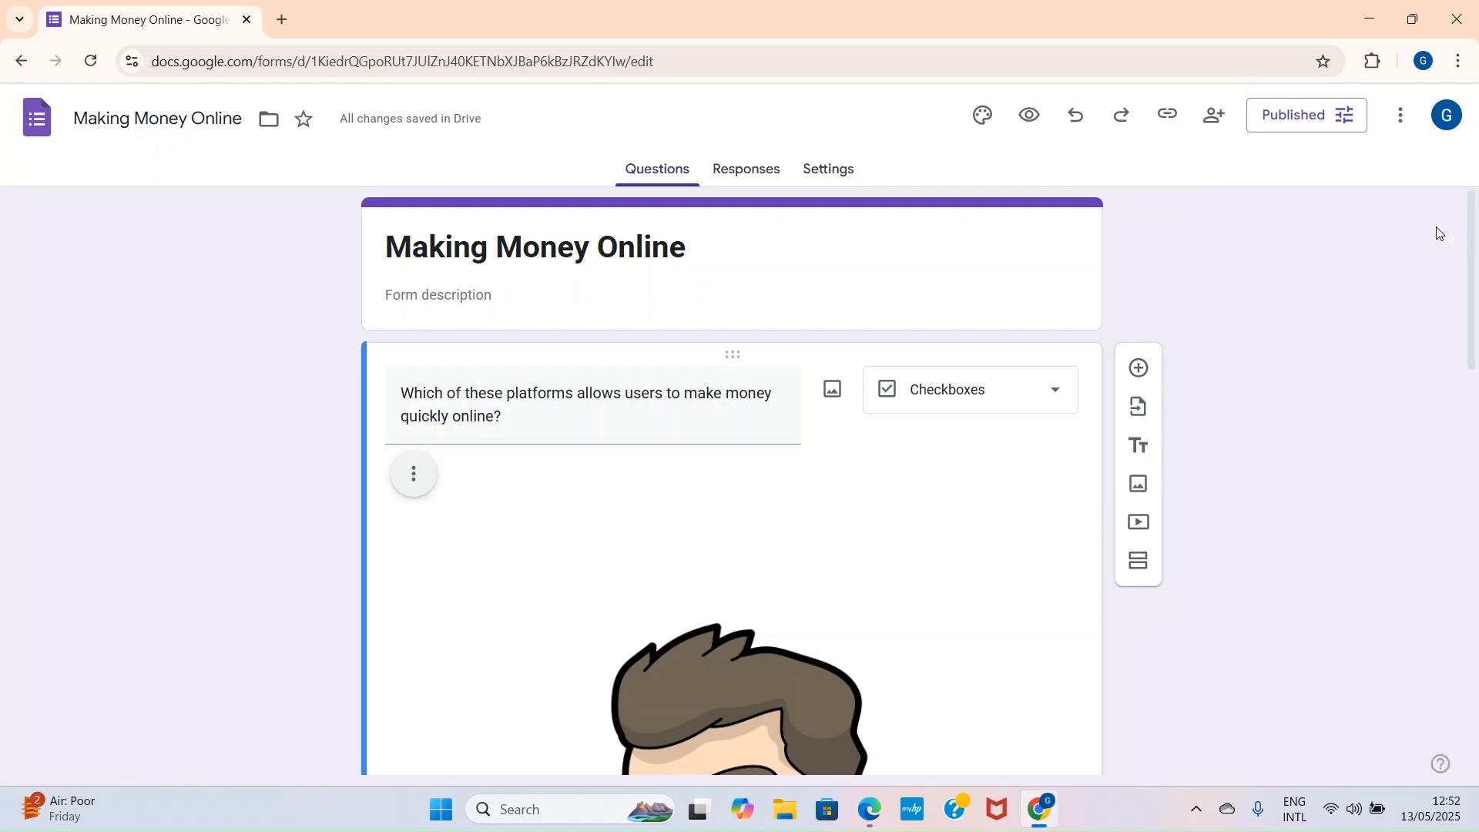
Preview the form as a respondent, check the question, option images and progress bar, and return to the editor
scroll(1349, 293, "down", 3)
scroll(1349, 295, "up", 3)
left_click(1029, 116)
scroll(647, 464, "down", 15)
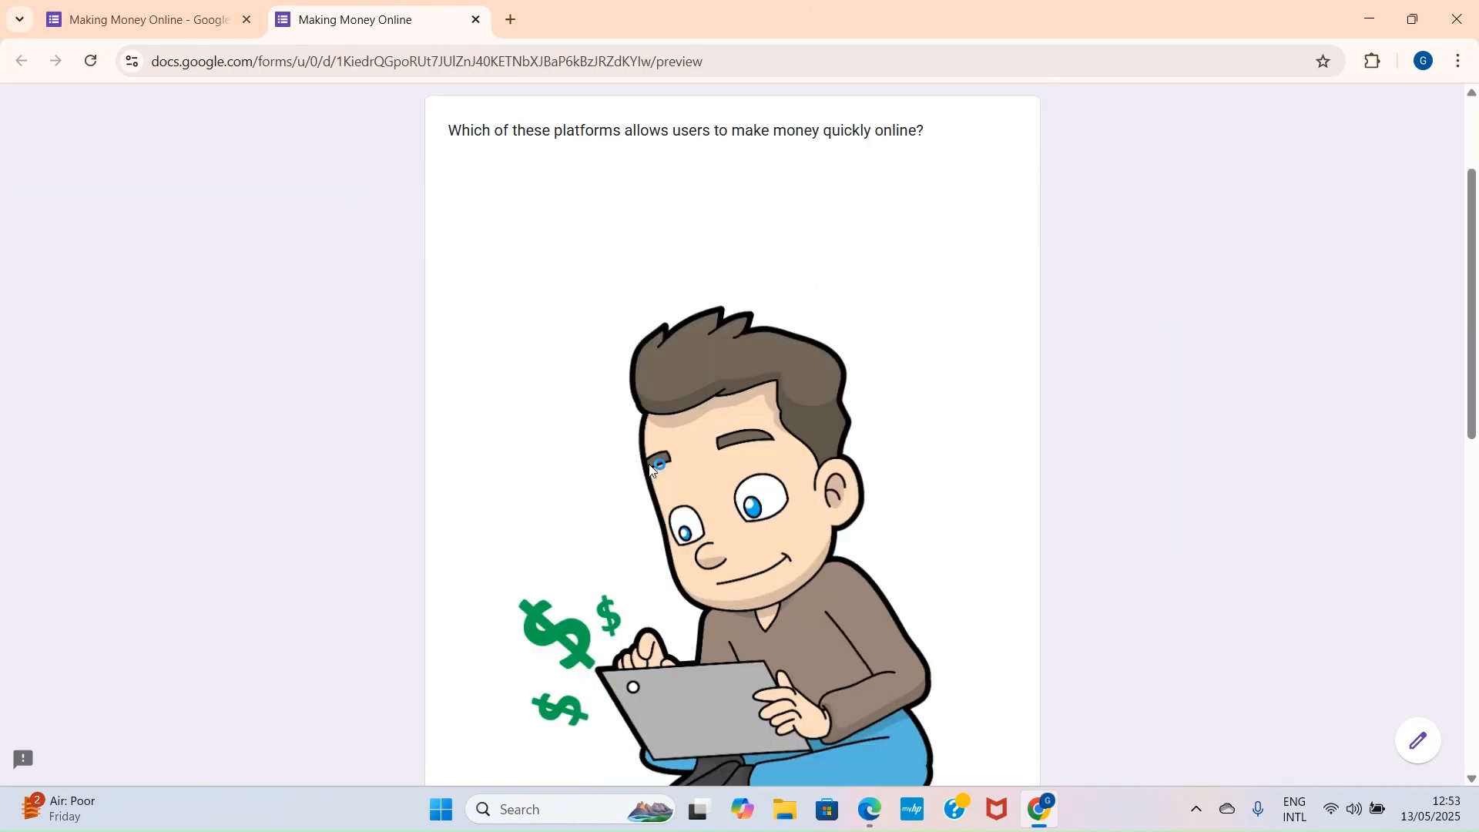
scroll(666, 462, "up", 4)
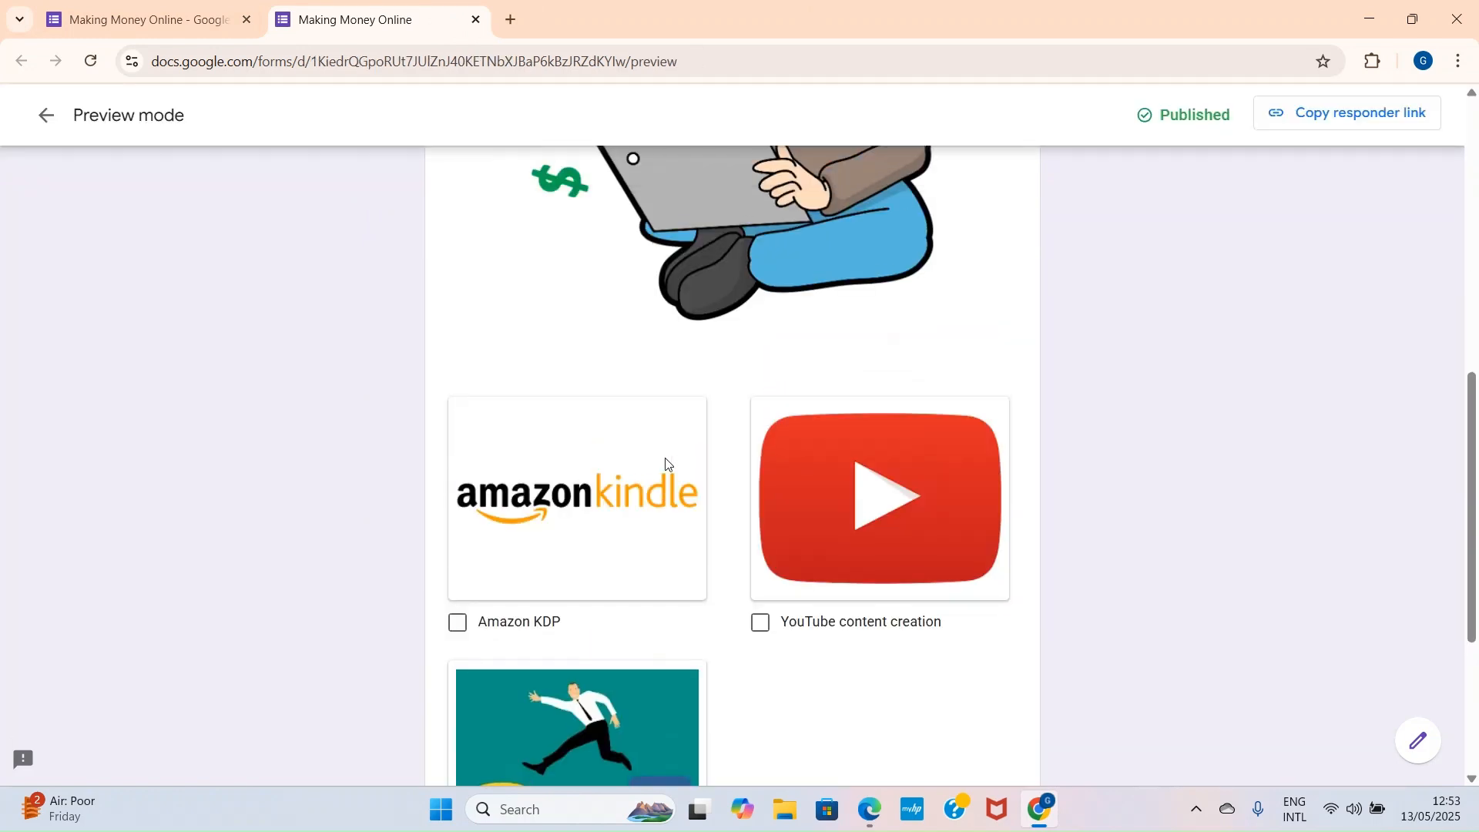
scroll(664, 463, "down", 3)
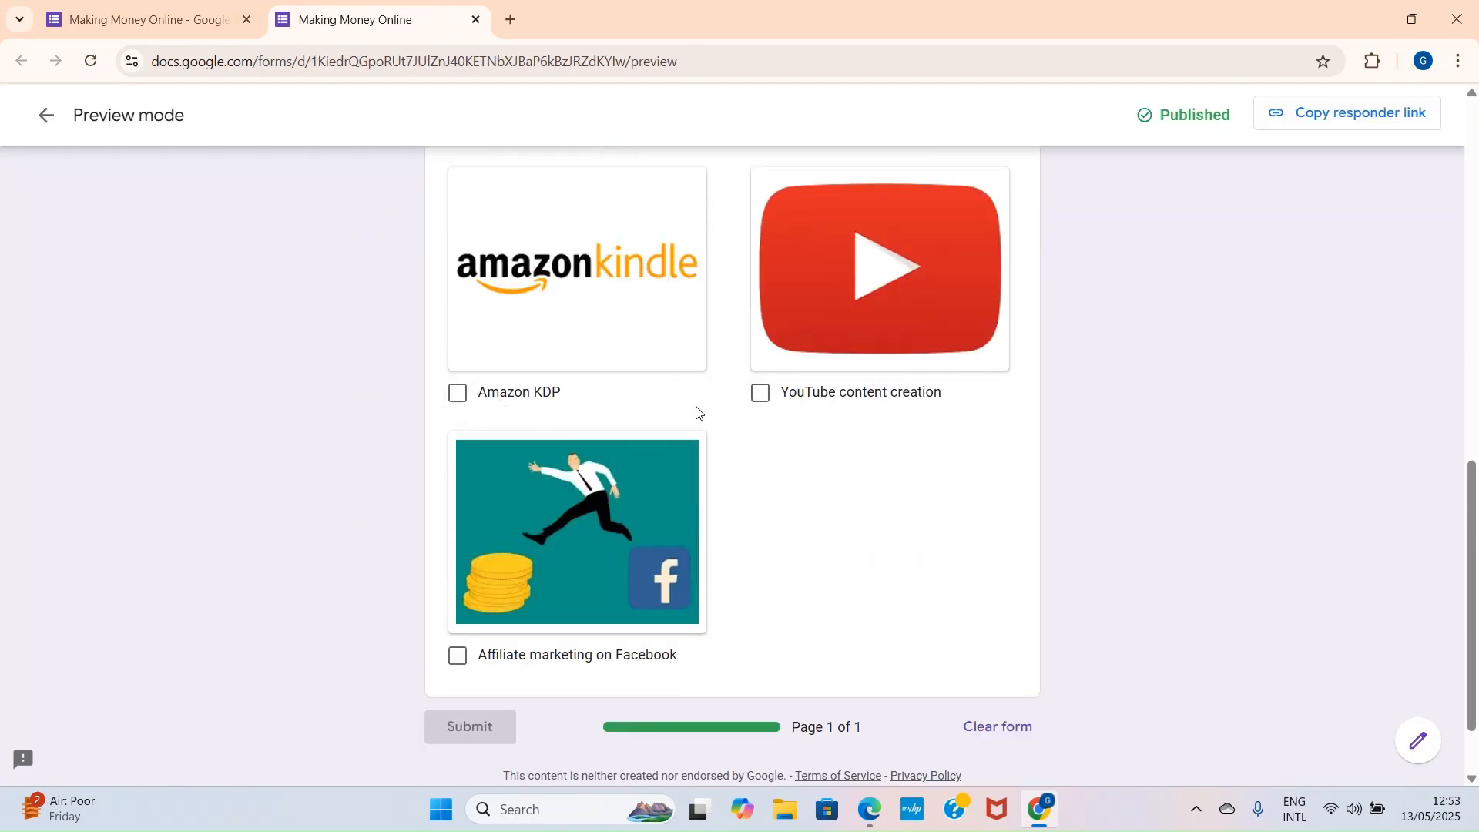
scroll(855, 496, "up", 1)
scroll(855, 493, "up", 10)
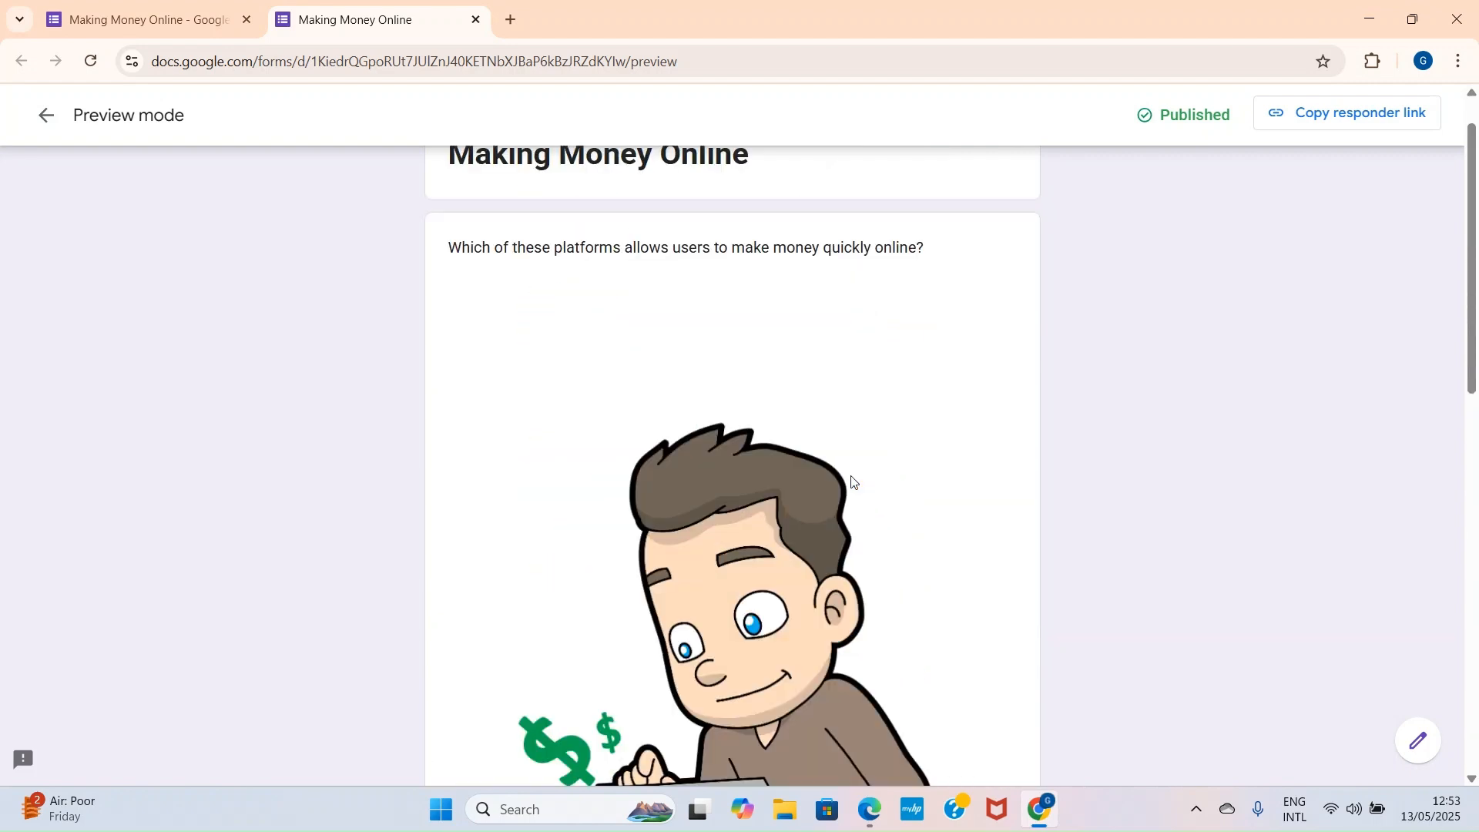
left_click(475, 21)
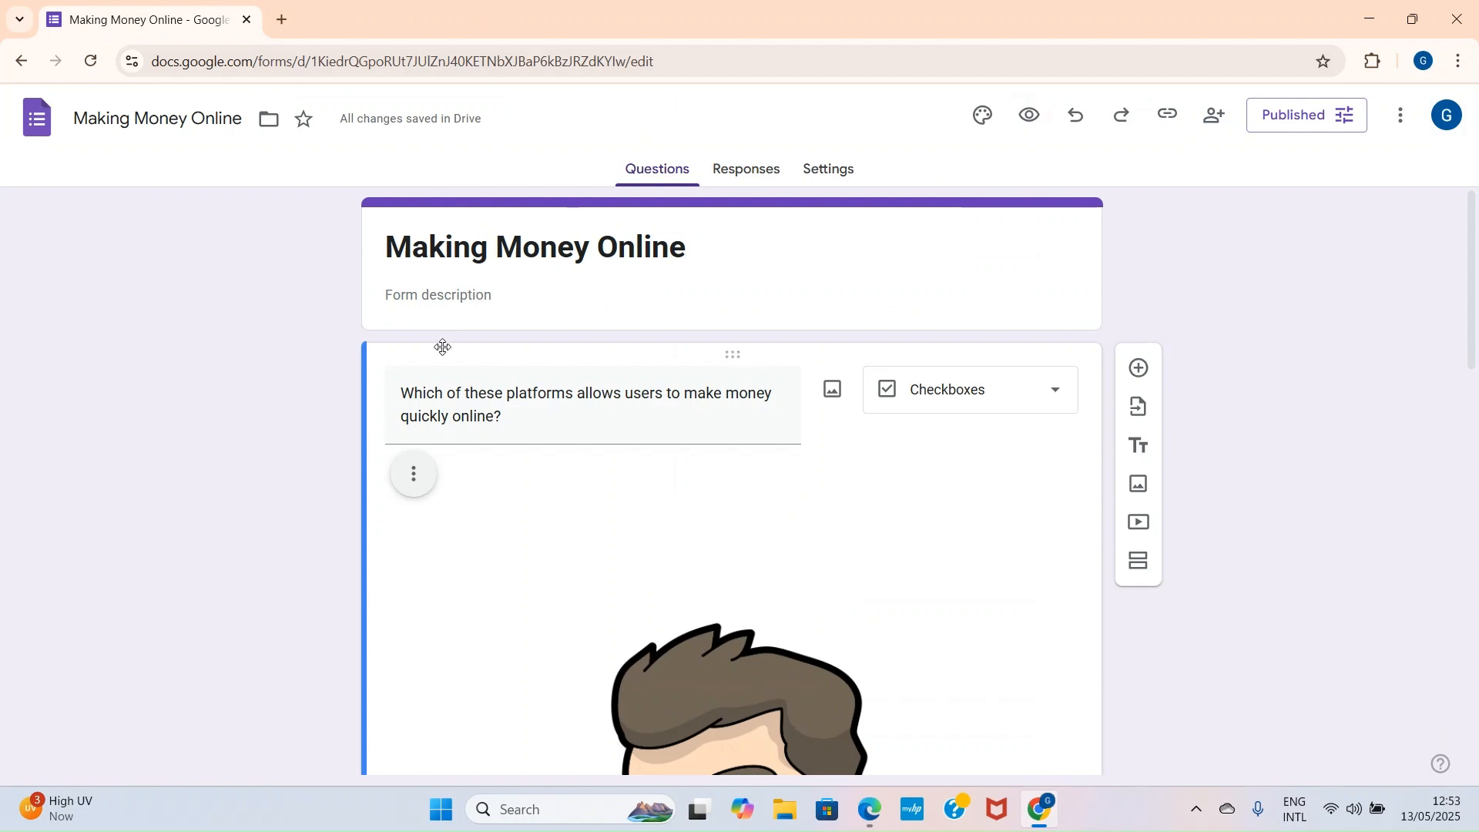
Copy the form's full responder link without shortening the URL
left_click(1167, 119)
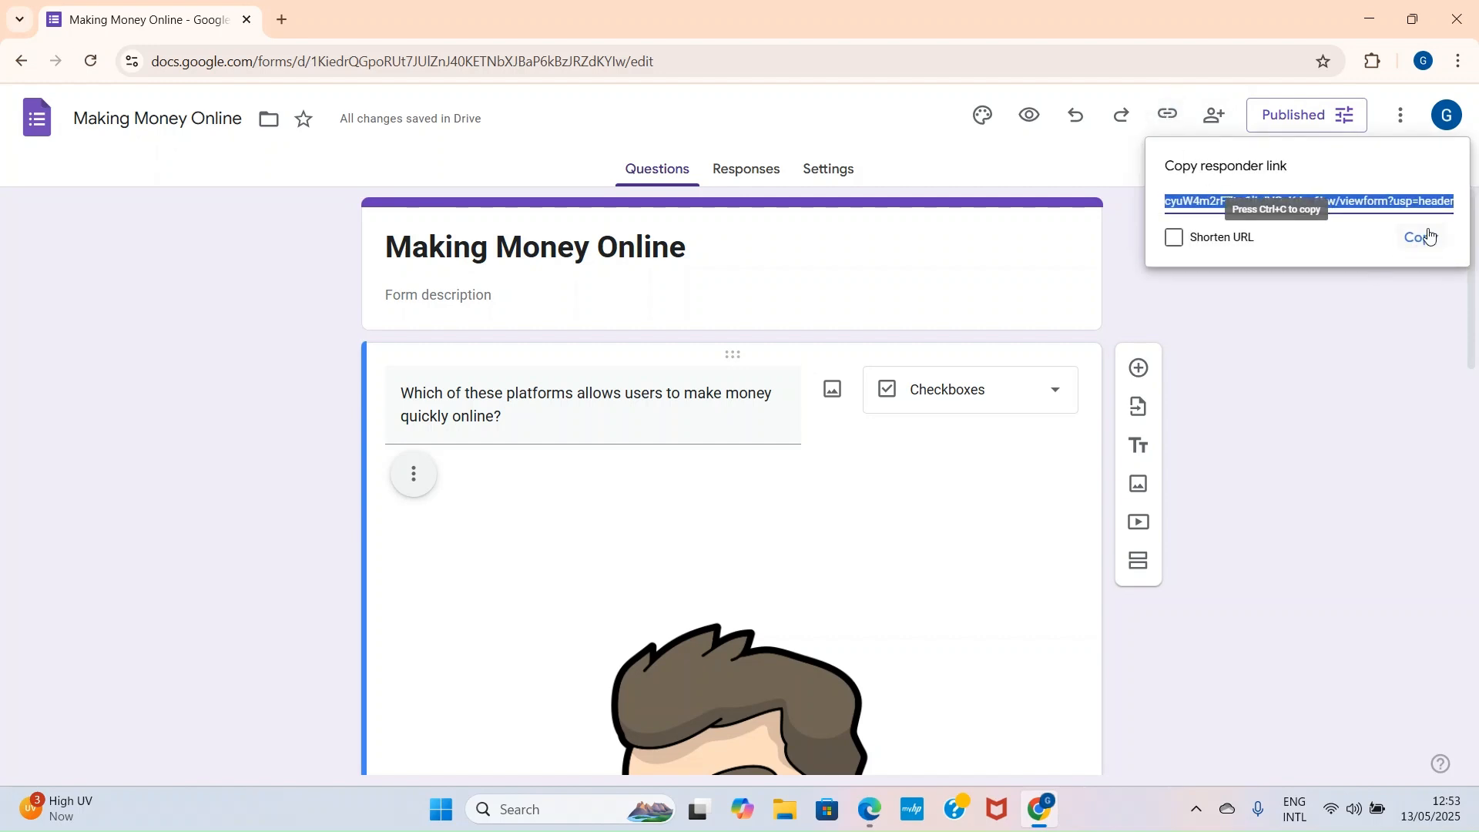
left_click(1423, 239)
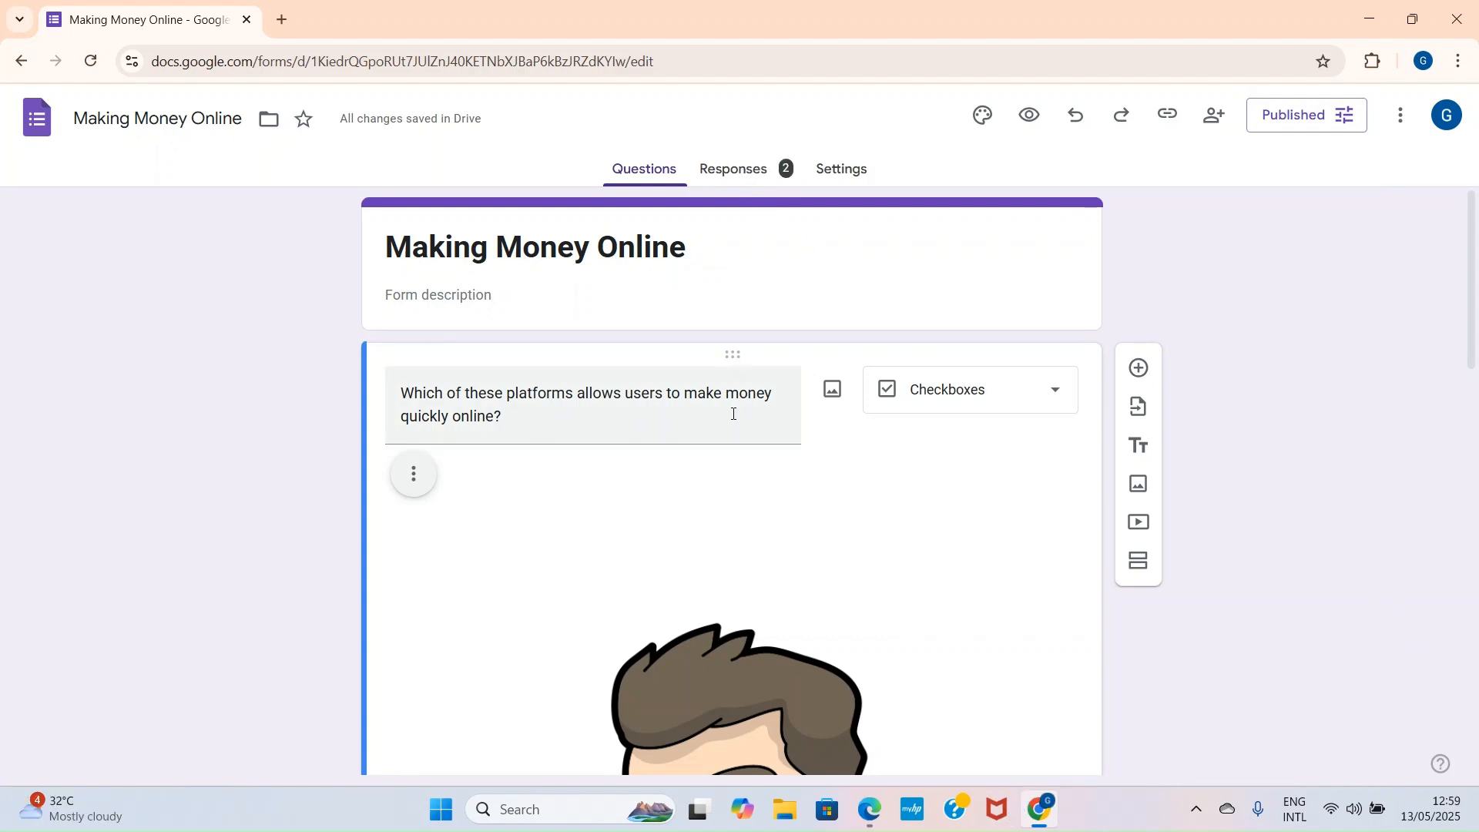
Examine the summary chart of the form's responses for the platform question, including the Amazon KDP bar
left_click(751, 175)
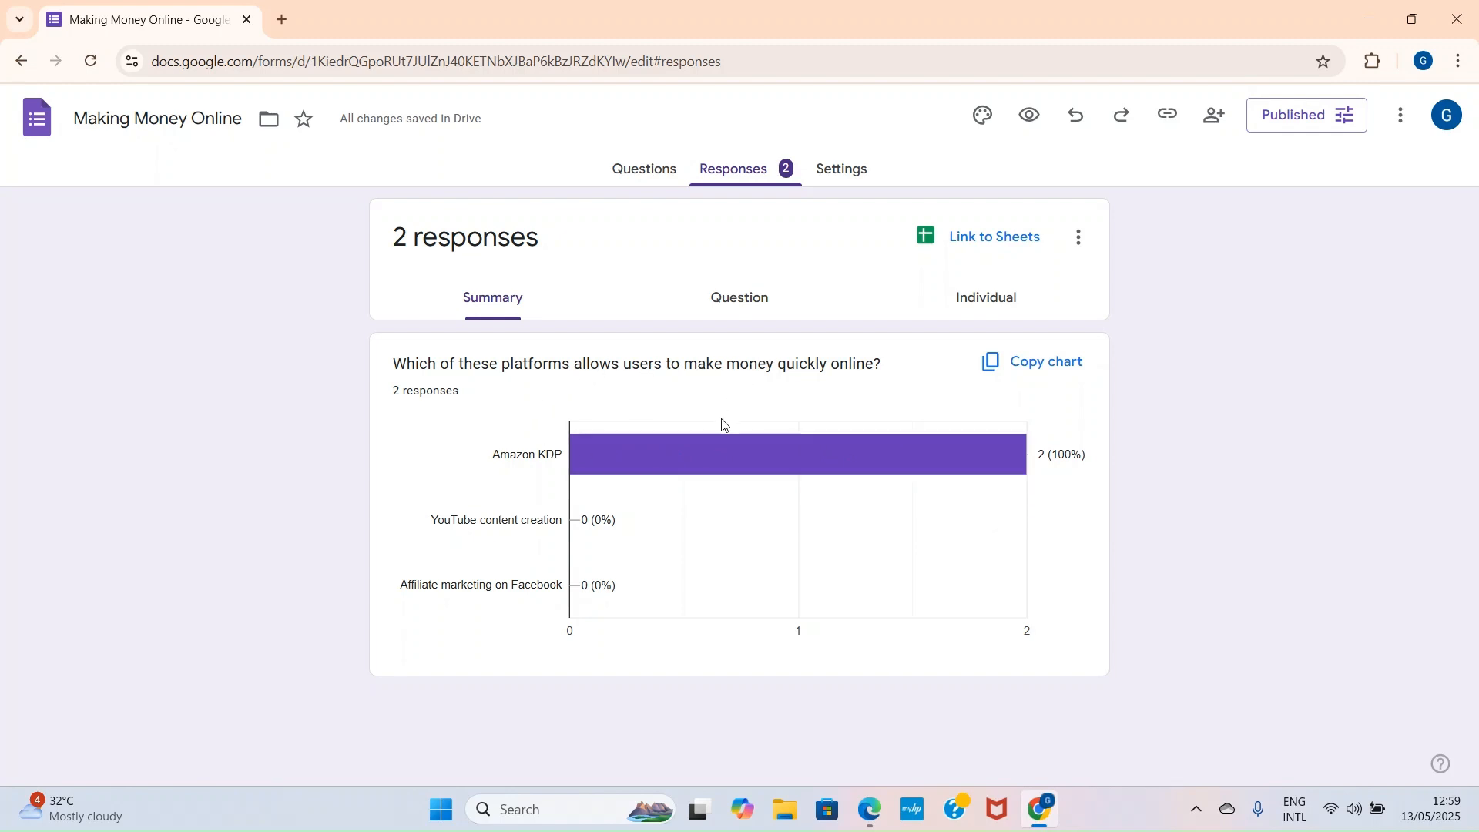
mouse_move(732, 470)
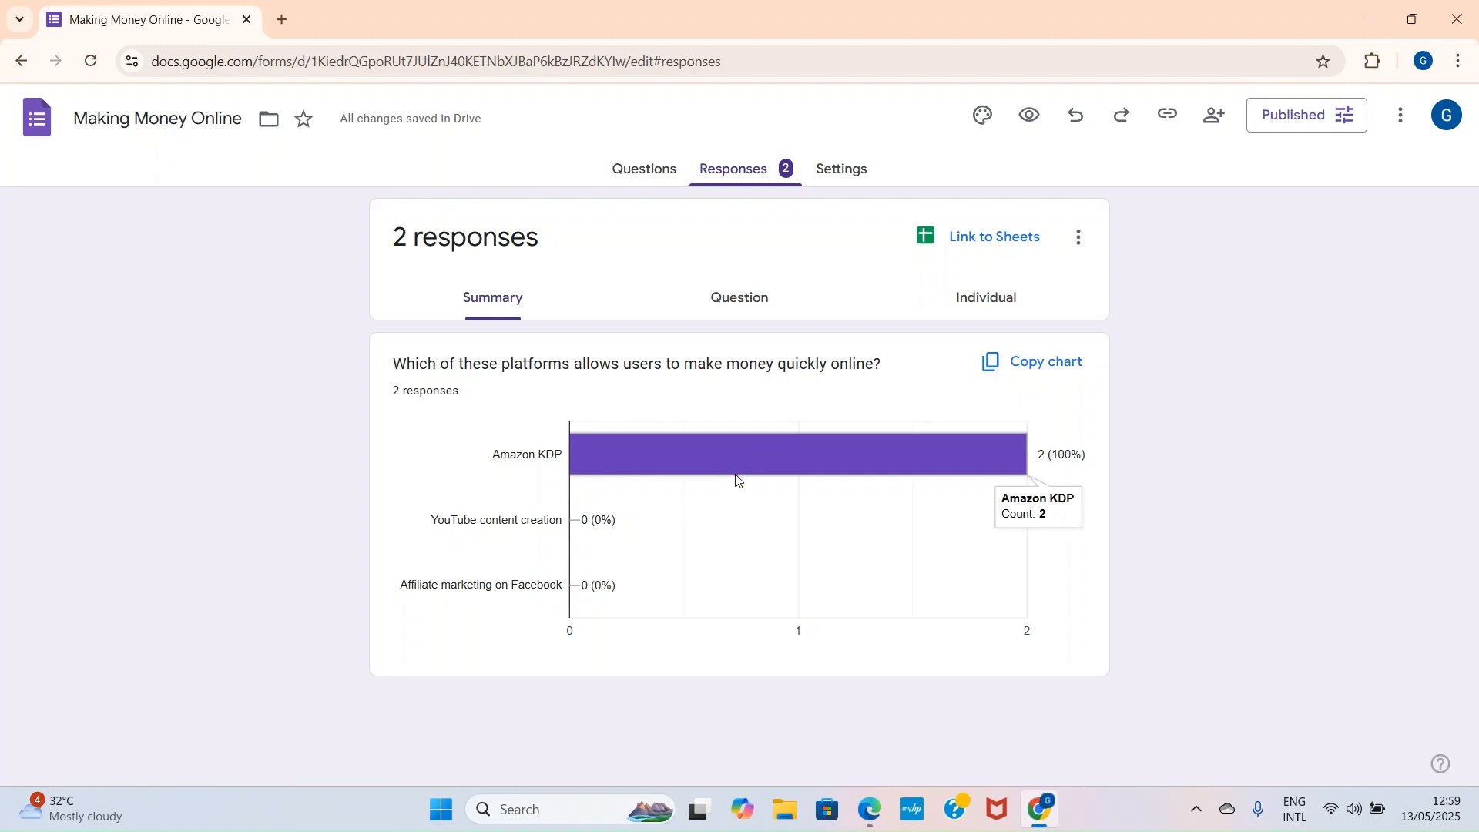